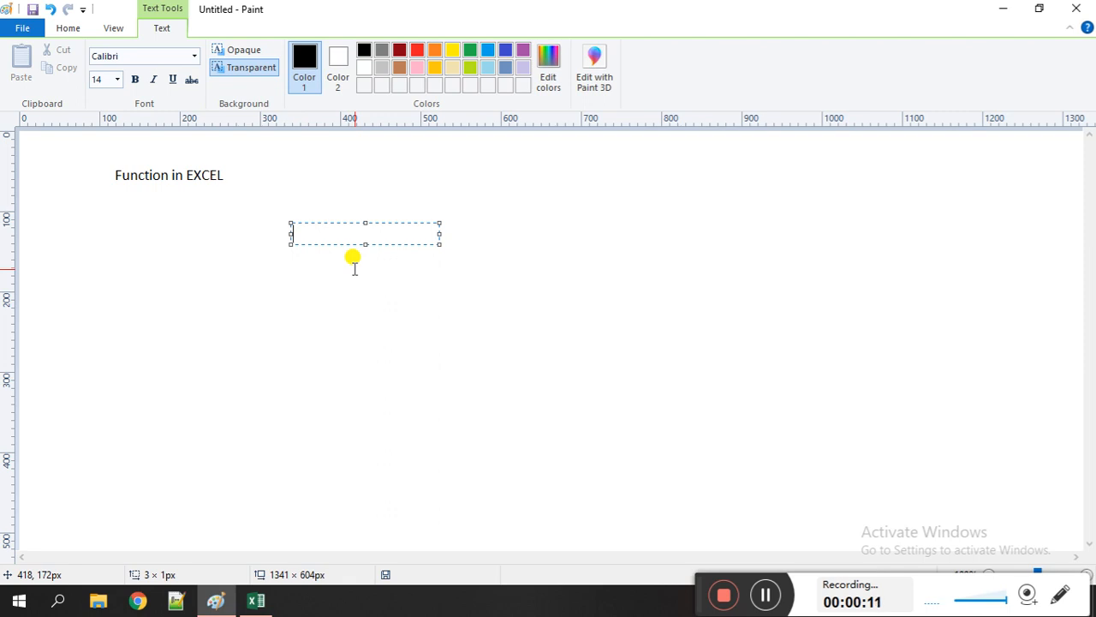
Discard the empty text box and draw a black circle about 184 × 195 px to the right below the title.
click(550, 221)
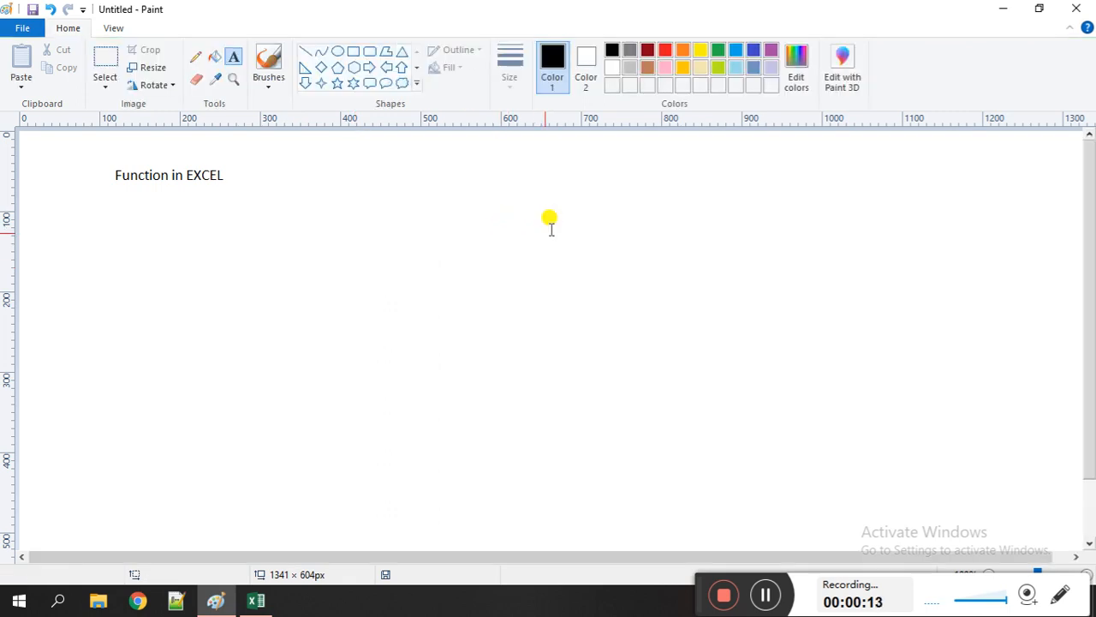
click(338, 50)
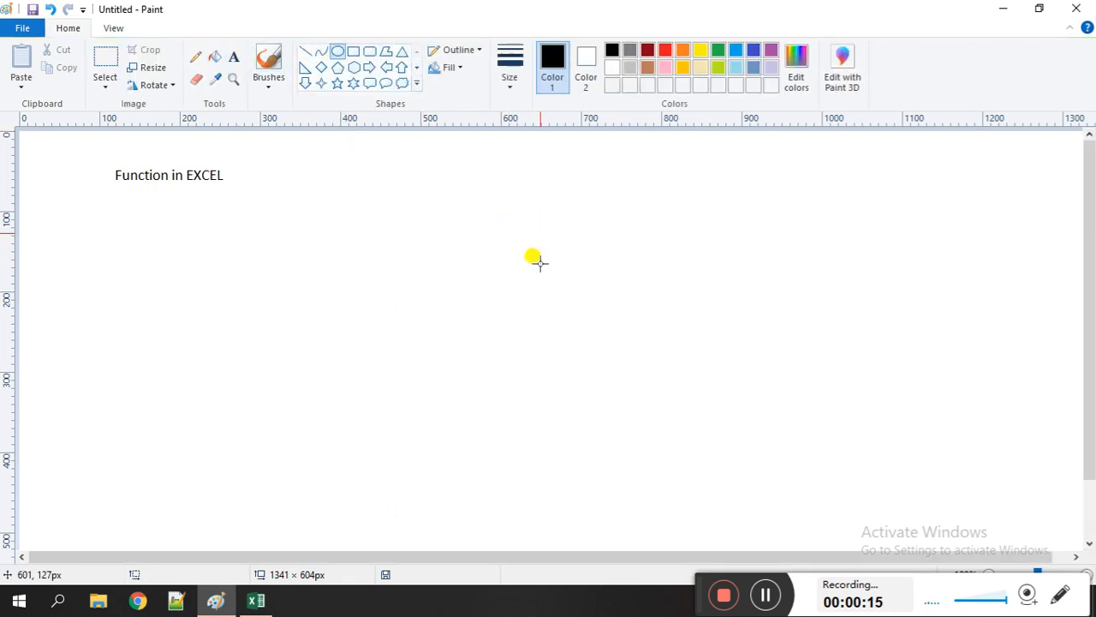
mouse_move(563, 219)
mouse_down()
mouse_move(611, 307)
mouse_move(711, 374)
mouse_up()
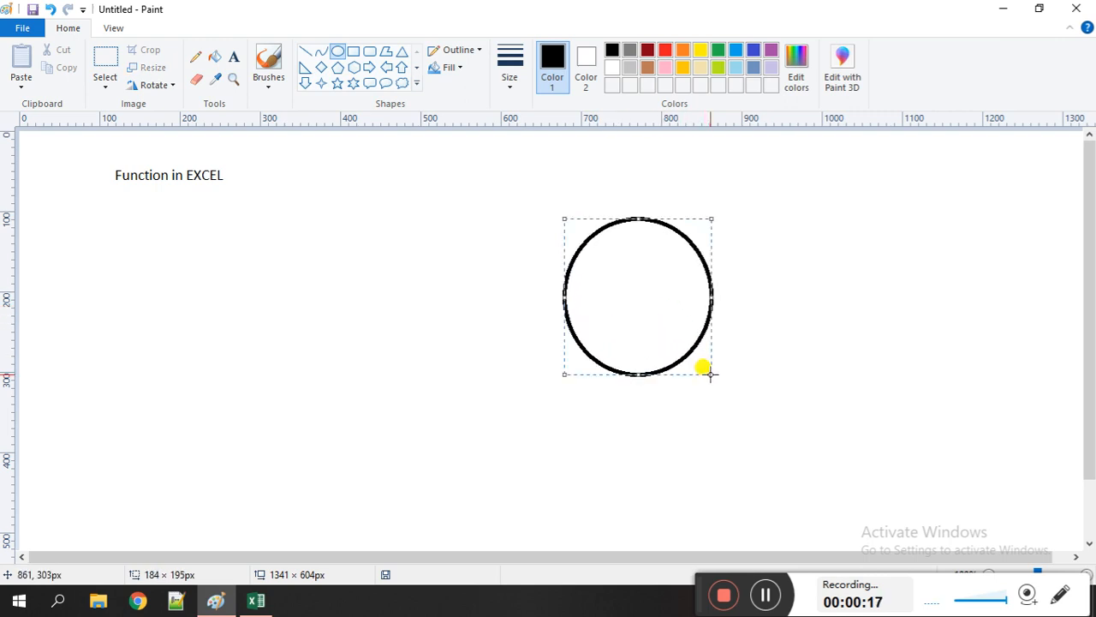
Label the circle with the text "eat" above it and "i am eating" inside it.
click(234, 57)
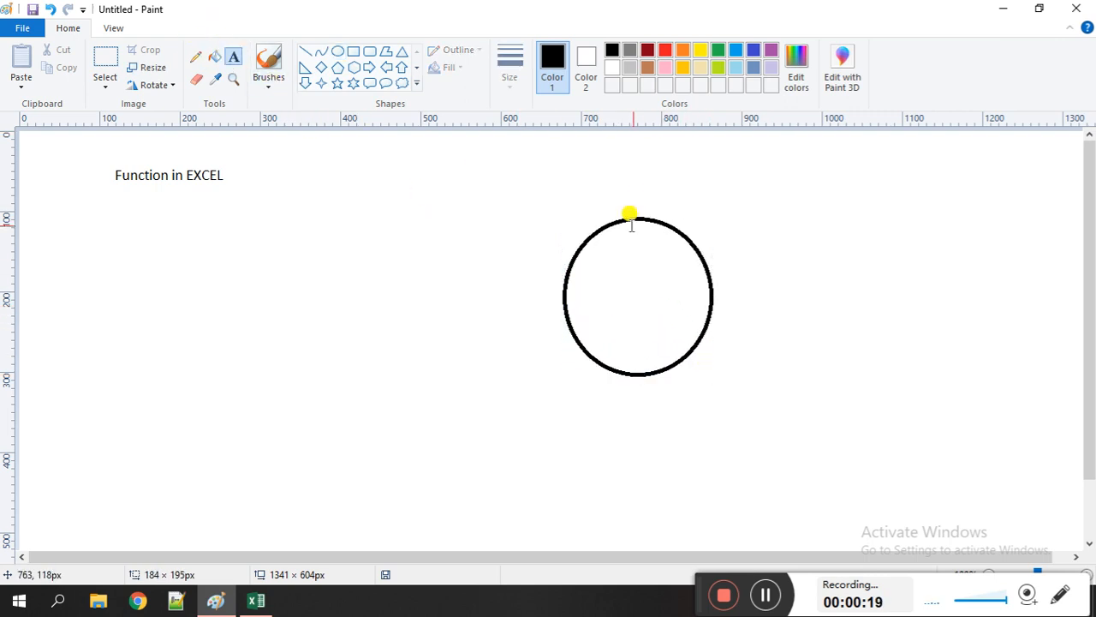
click(634, 190)
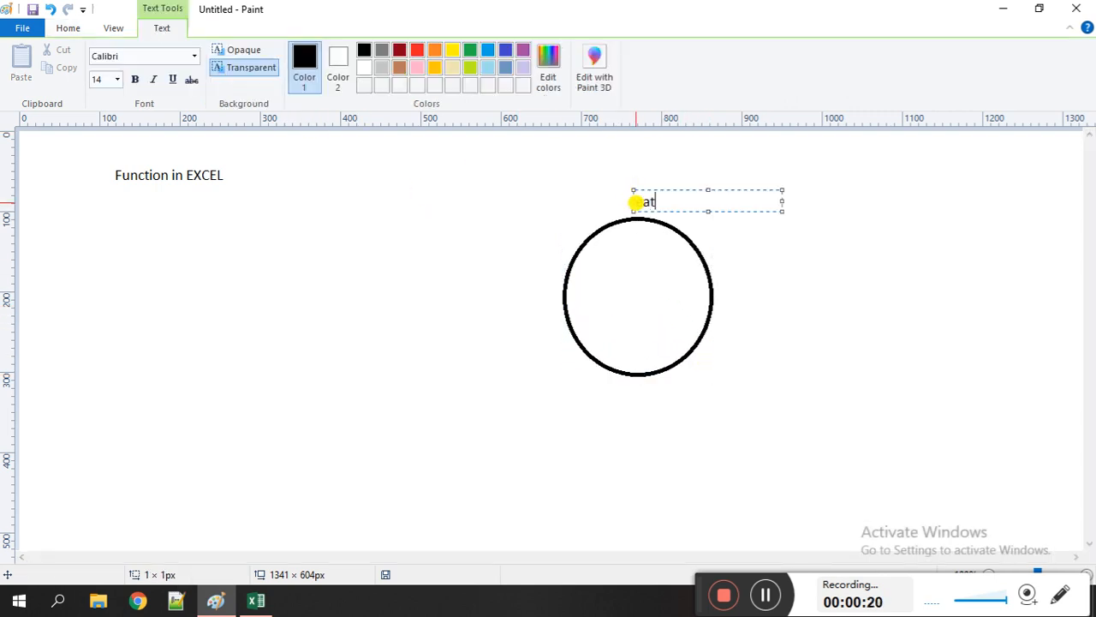
click(601, 289)
click(585, 287)
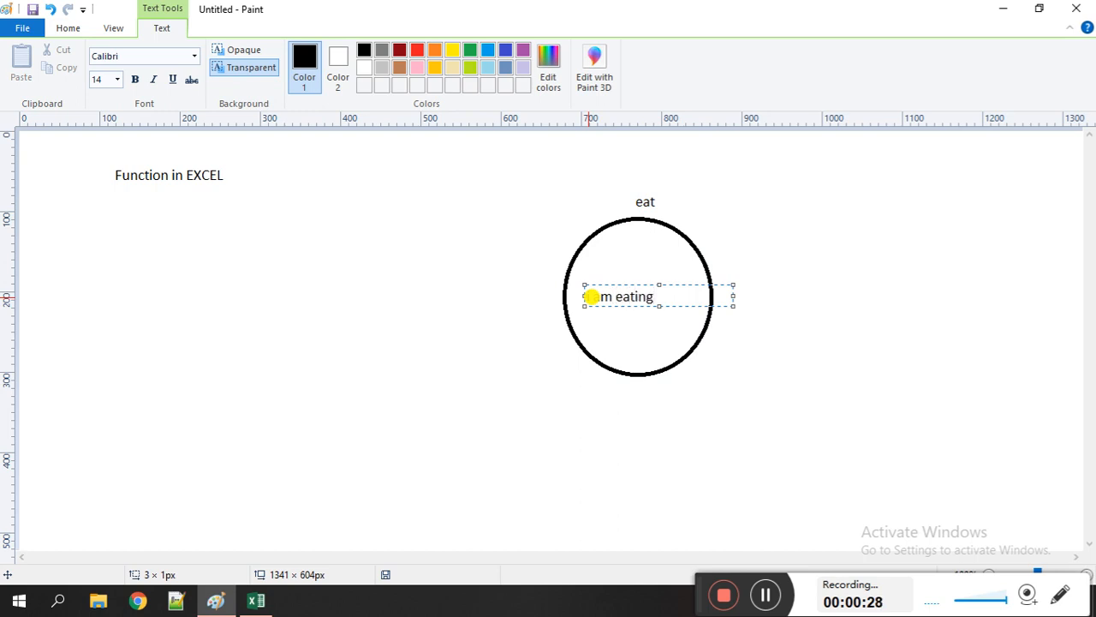
click(467, 310)
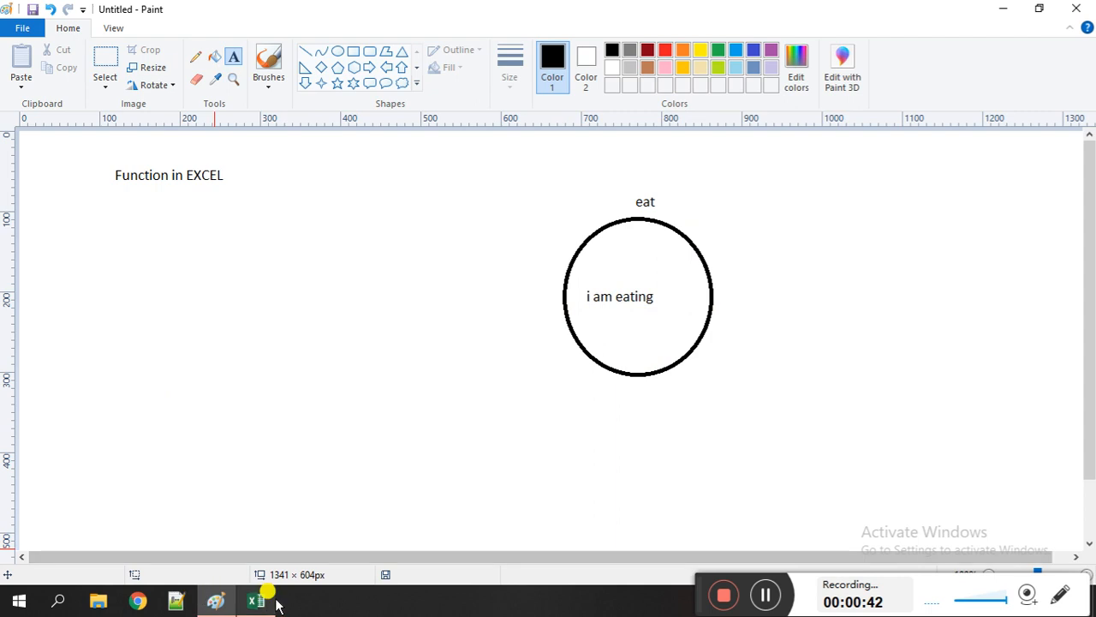
Switch to Excel and enter the formula =10+2 in cell C2.
click(249, 600)
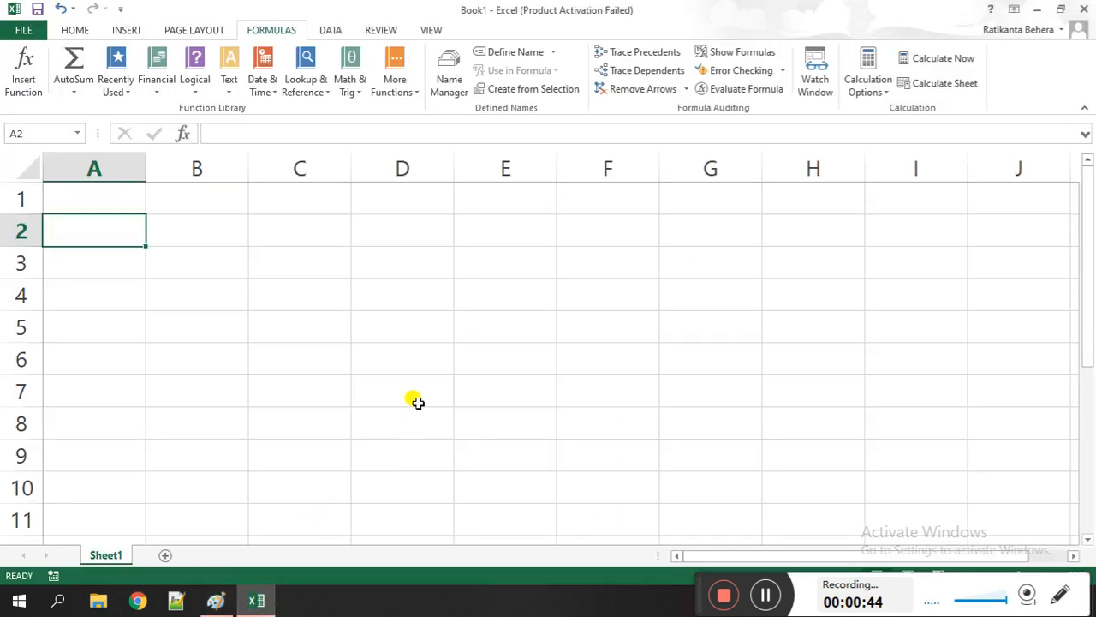
click(279, 232)
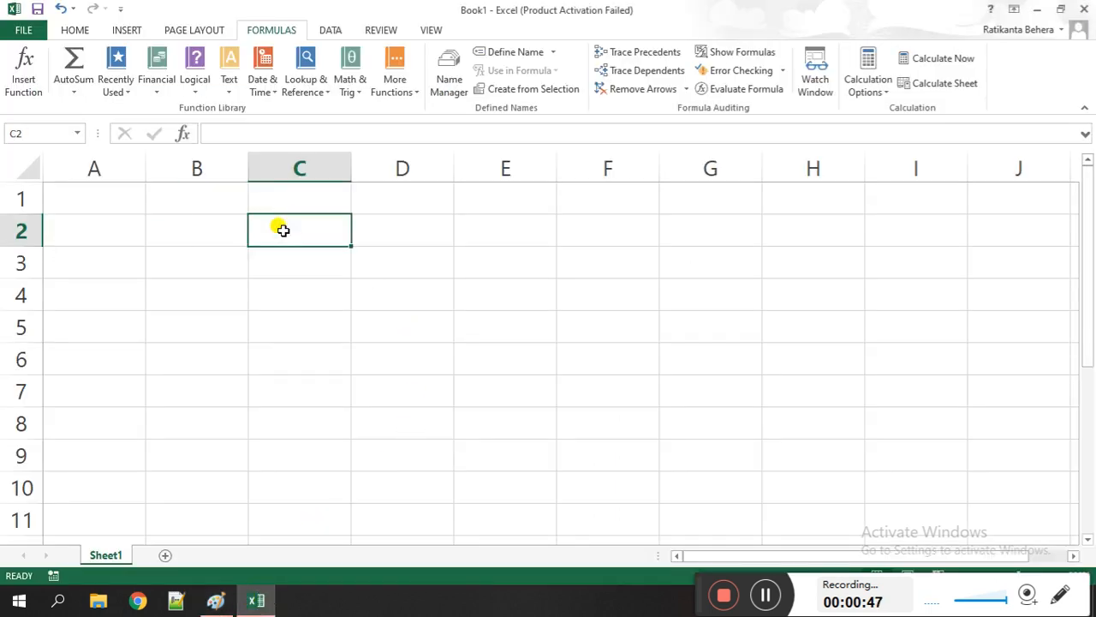
text(=)
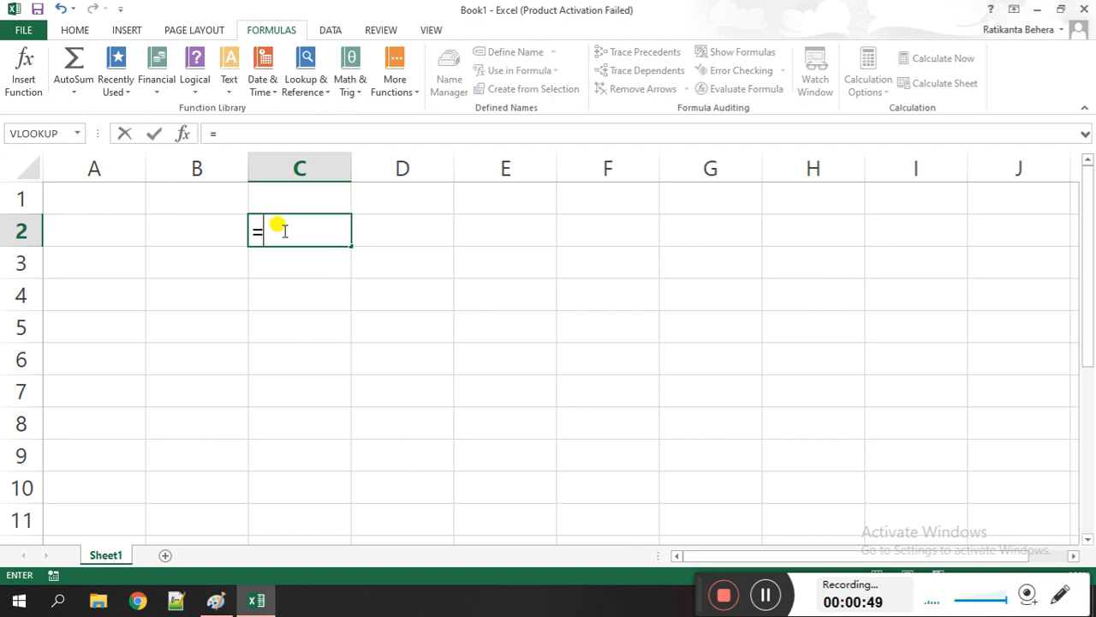
text(10+2)
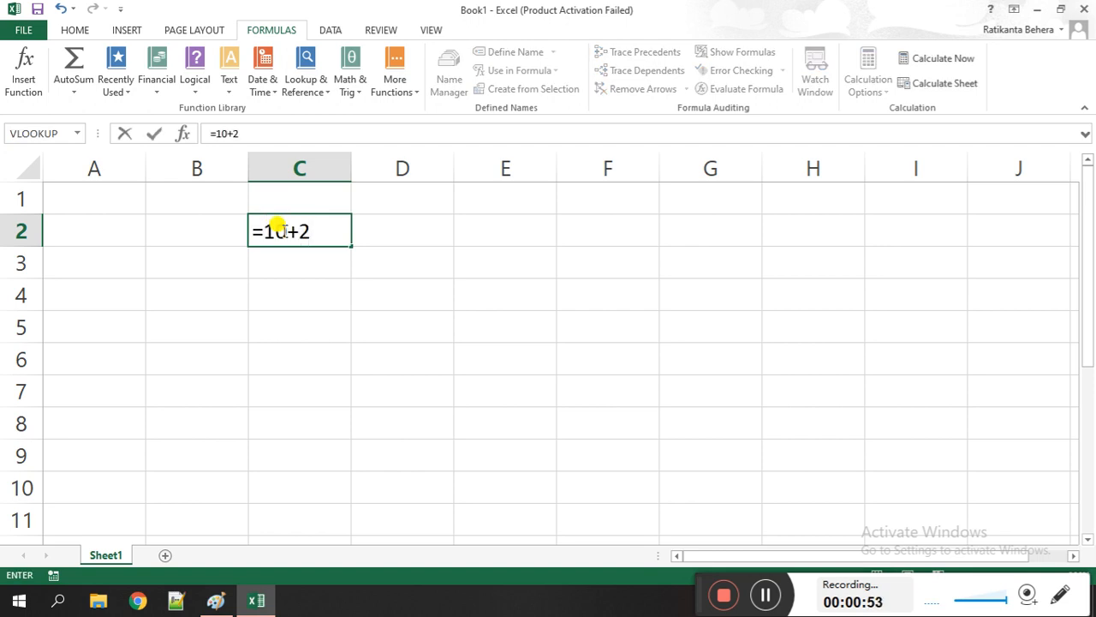
key(Return)
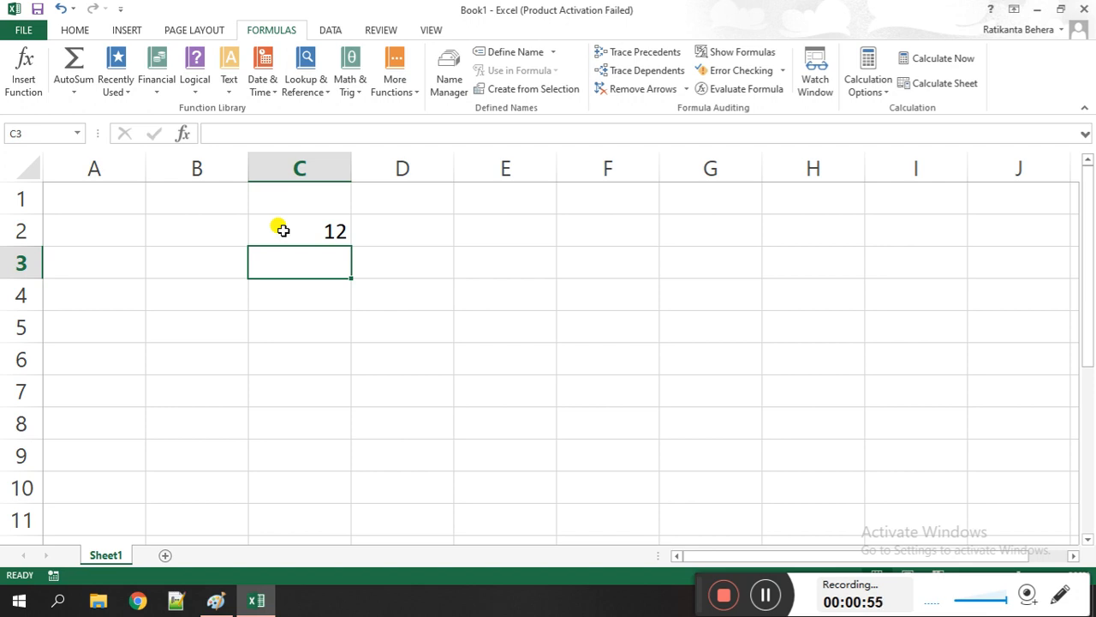
Enter the formula +2+3 in cell C3, starting it with a plus sign instead of an equals sign.
text(+)
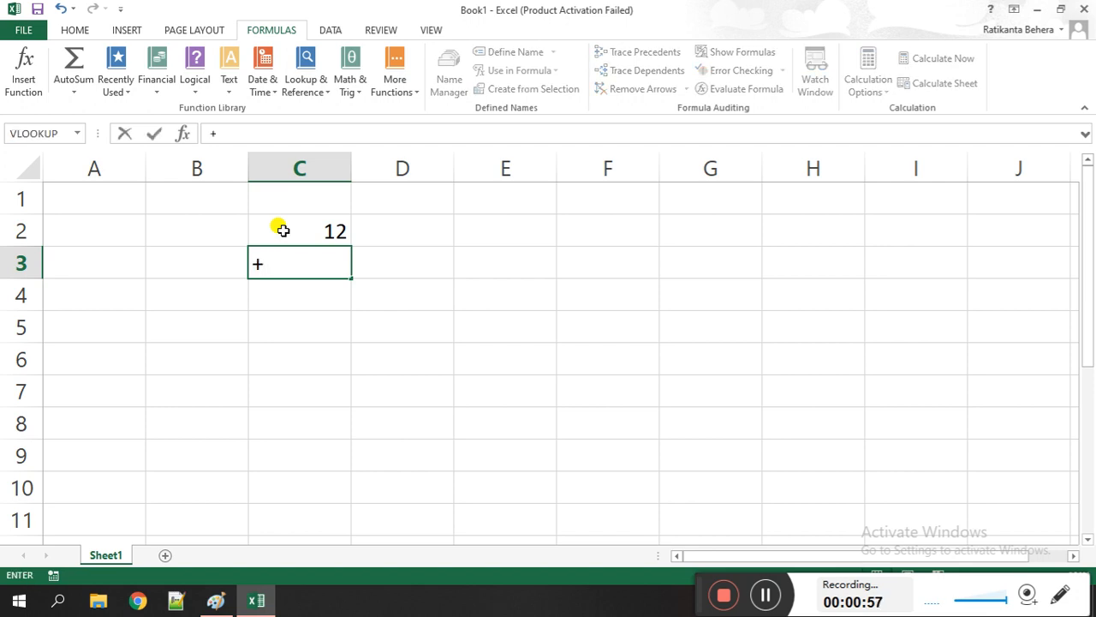
text(2+3)
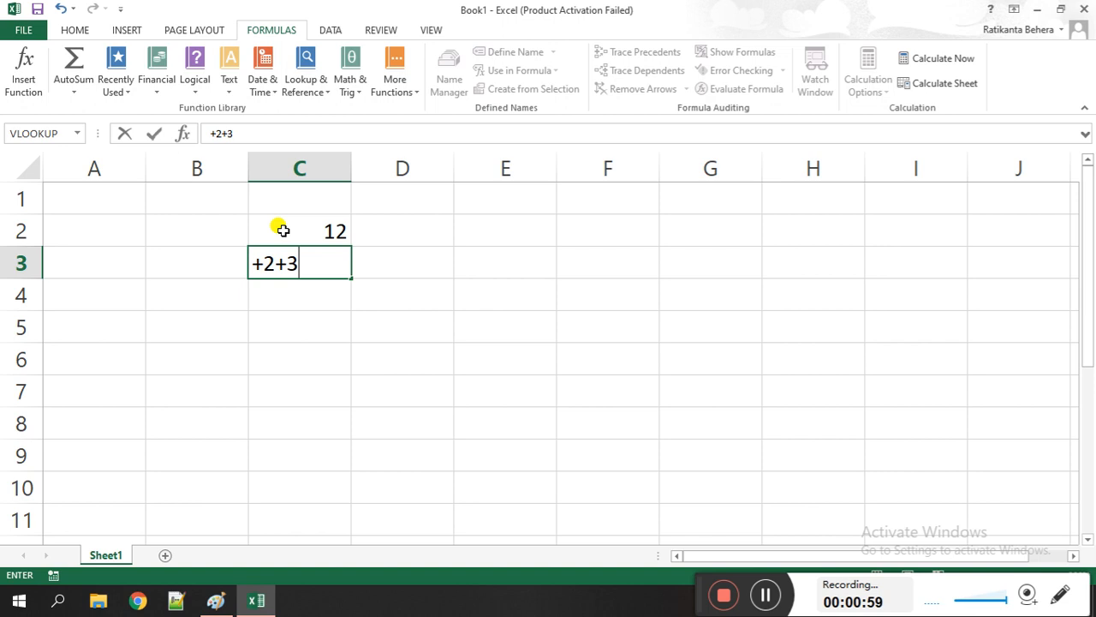
key(Return)
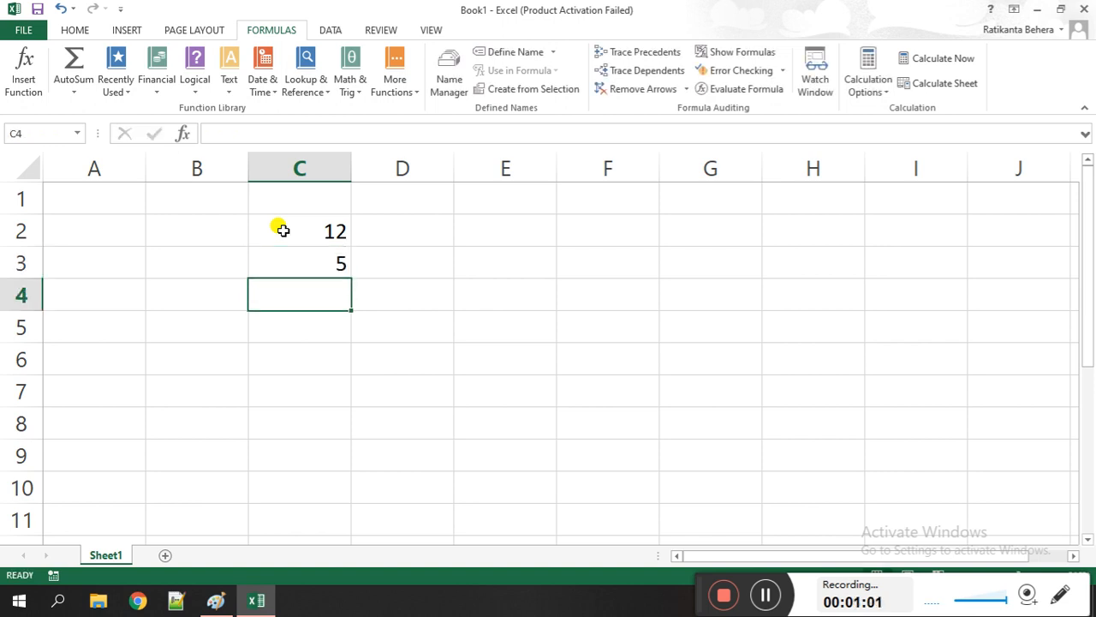
Clear the two sample formulas from cells C2:C3.
drag(301, 223, 326, 263)
key(Delete)
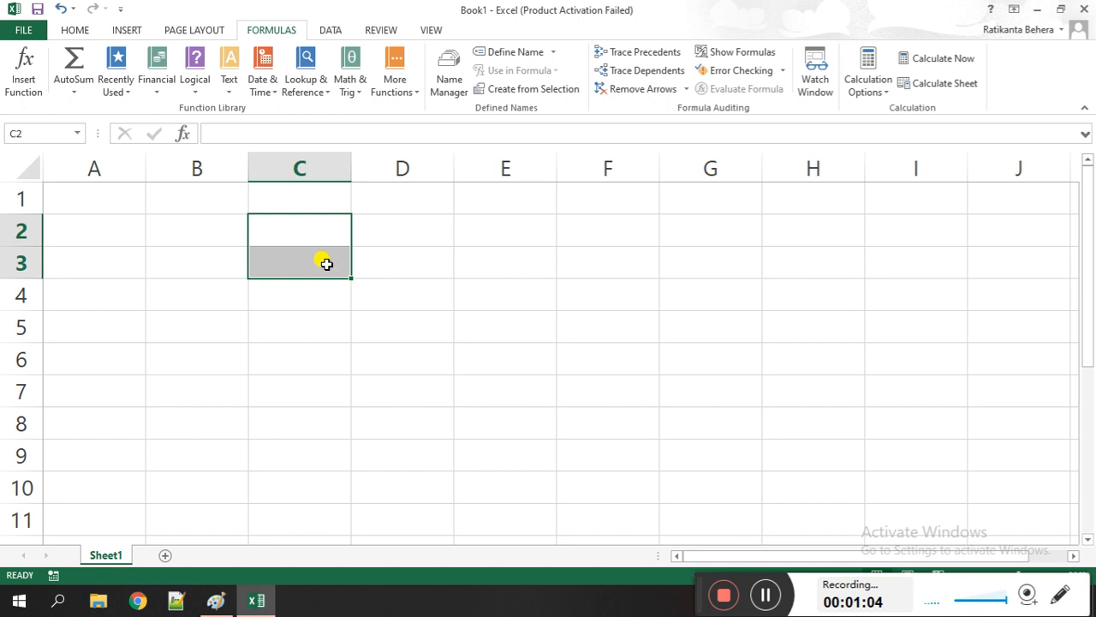
click(260, 346)
Enter the column headings "a" in cell B2 and "b" in cell C2.
click(213, 223)
text(a)
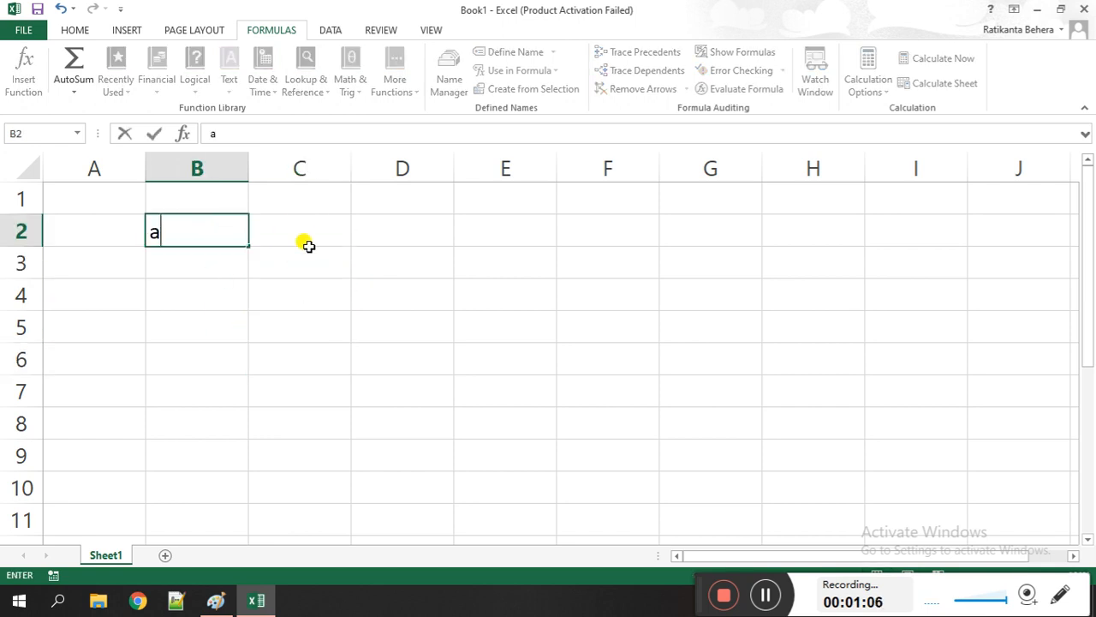
click(307, 241)
text(b)
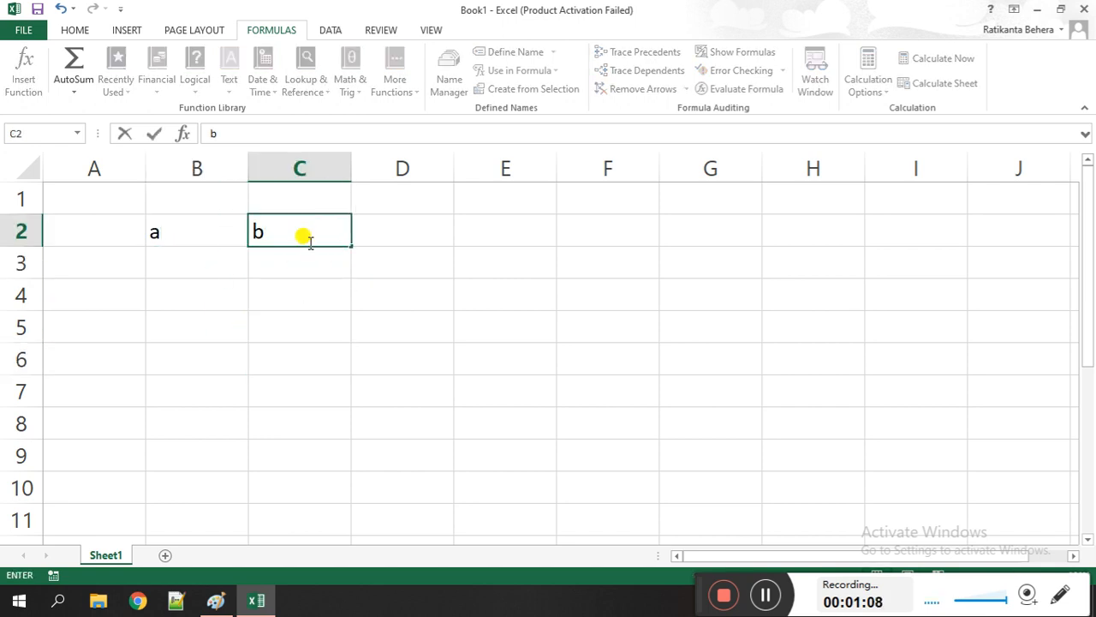
key(Return)
key(Left)
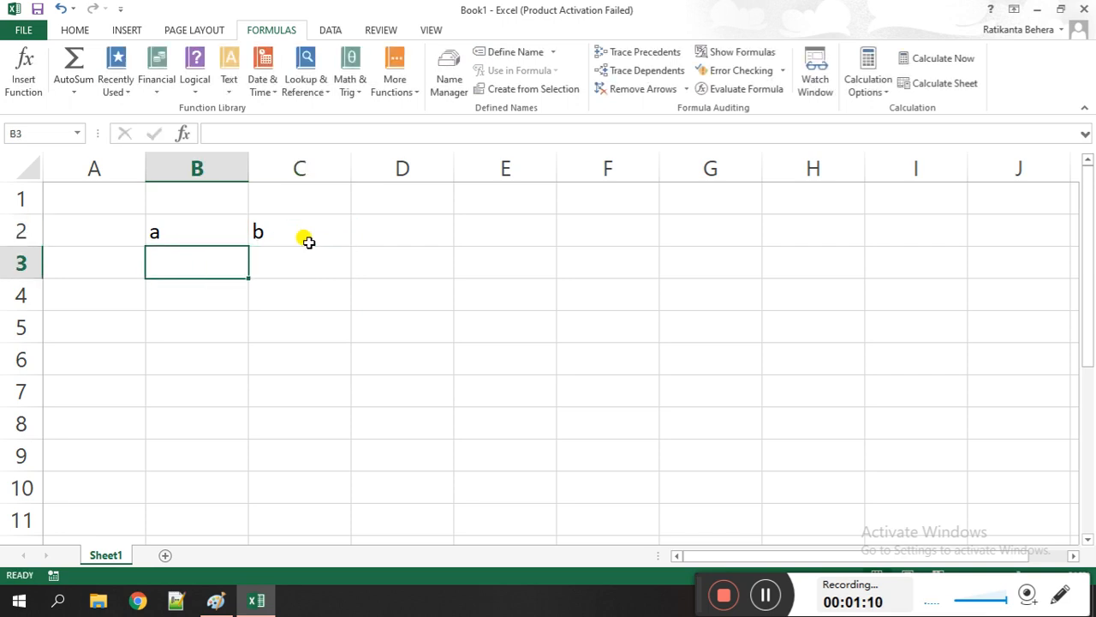
Fill cells B3:B5 under heading a with the values 10, 20 and 30.
text(10)
key(Return)
text(20)
key(Return)
text(30)
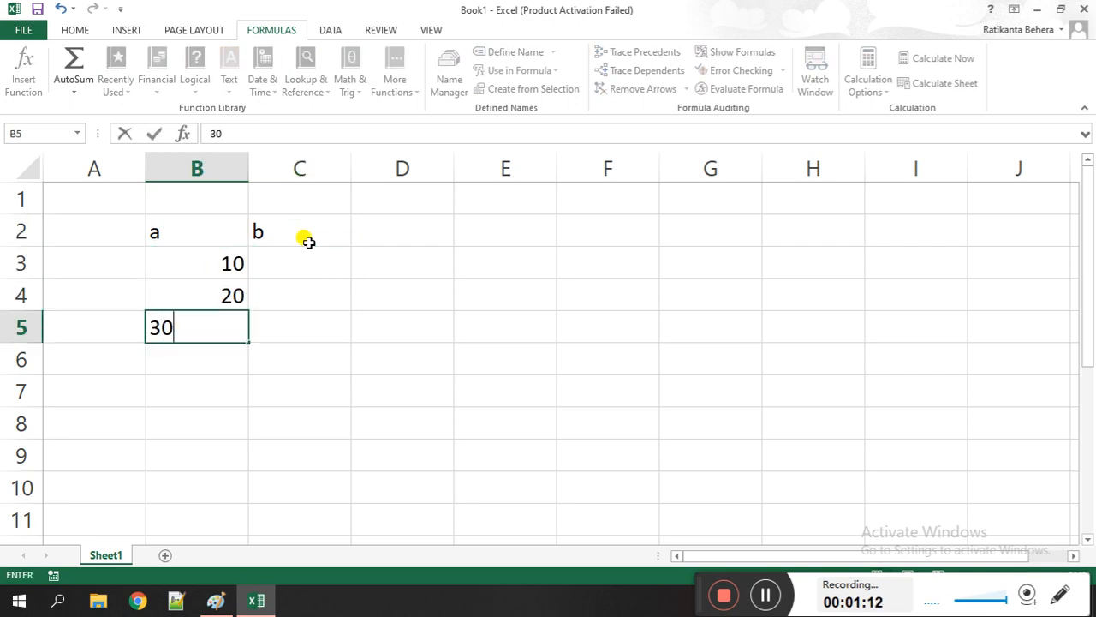
Fill cells C3:C5 under heading b with the values 2, 5 and 6.
click(308, 246)
text(2)
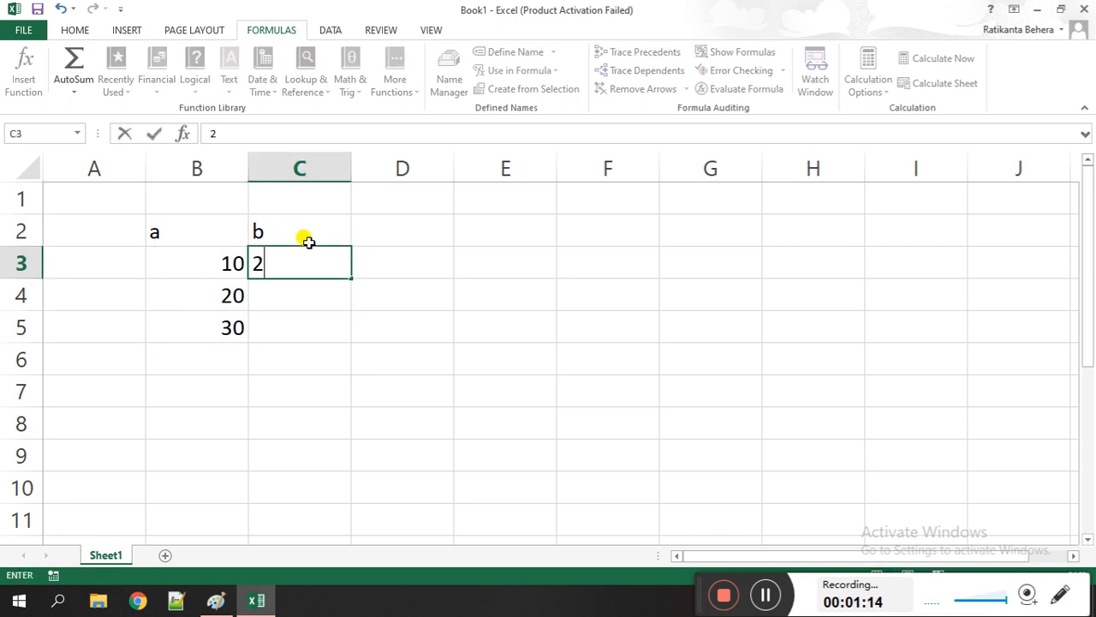
key(Return)
text(5)
key(Return)
text(6)
key(Right)
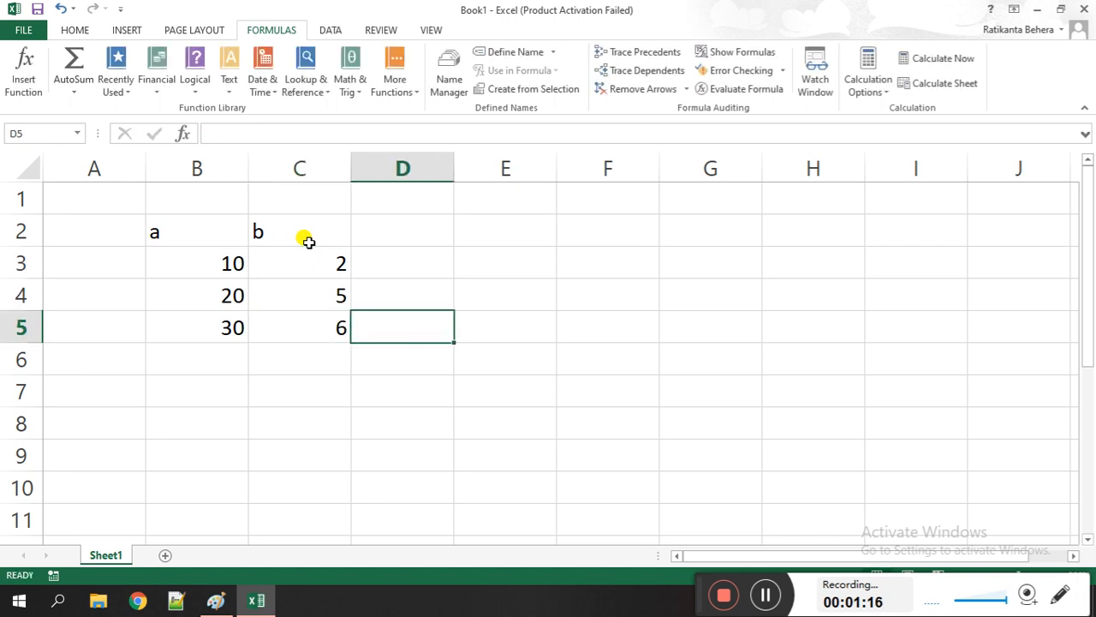
Enter the formula =B3+C3 in cell D3 and fill it down to D5.
key(Right)
key(Up)
key(Up)
key(Left)
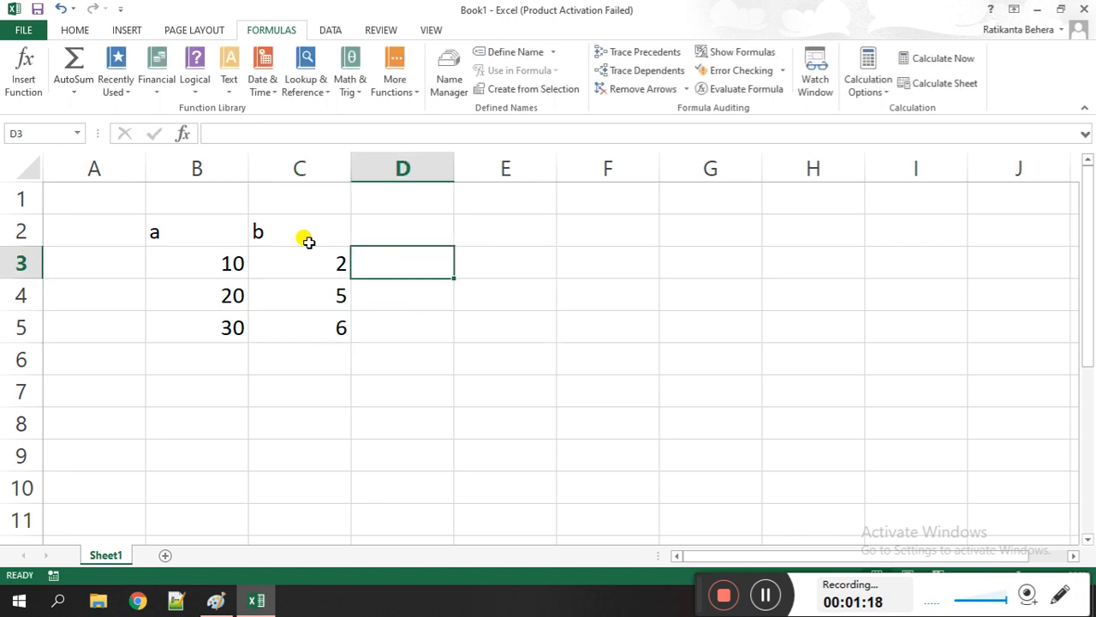
text(=)
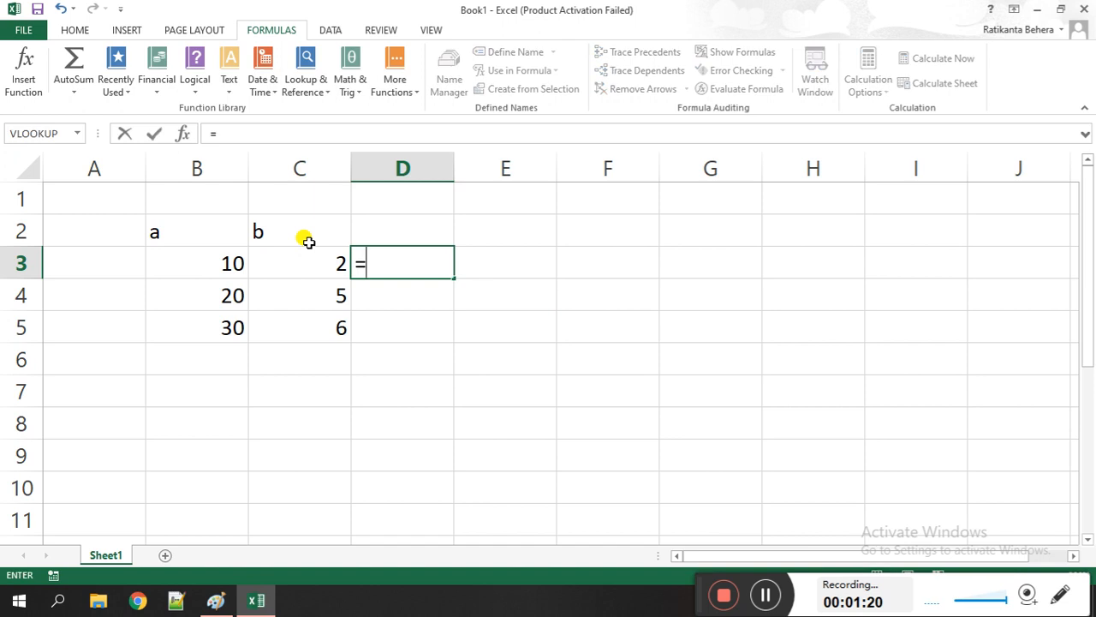
click(211, 260)
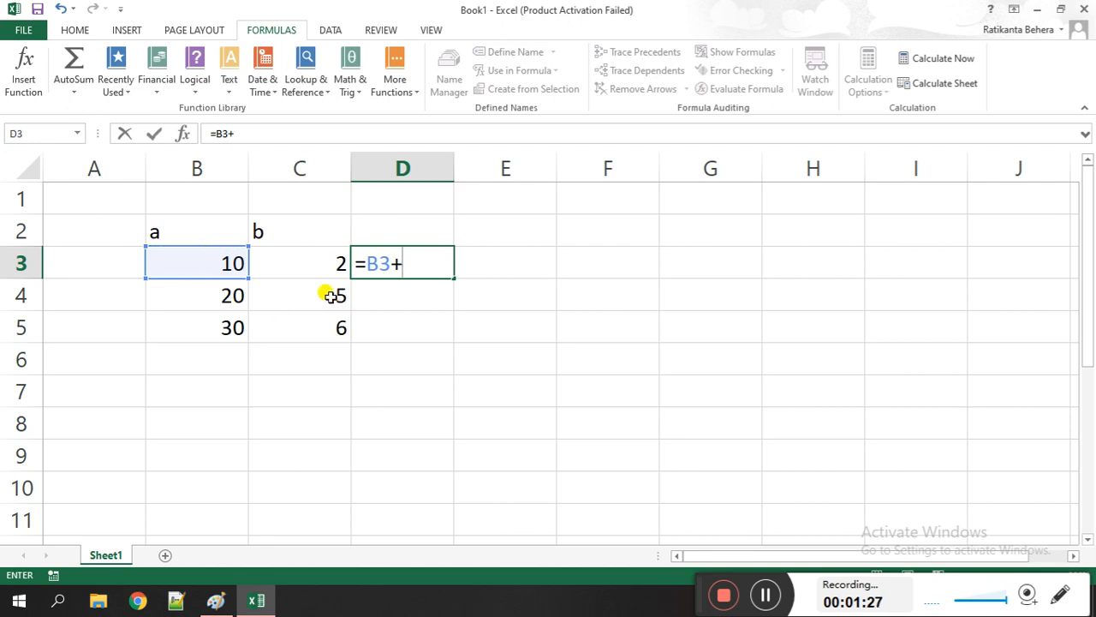
click(301, 267)
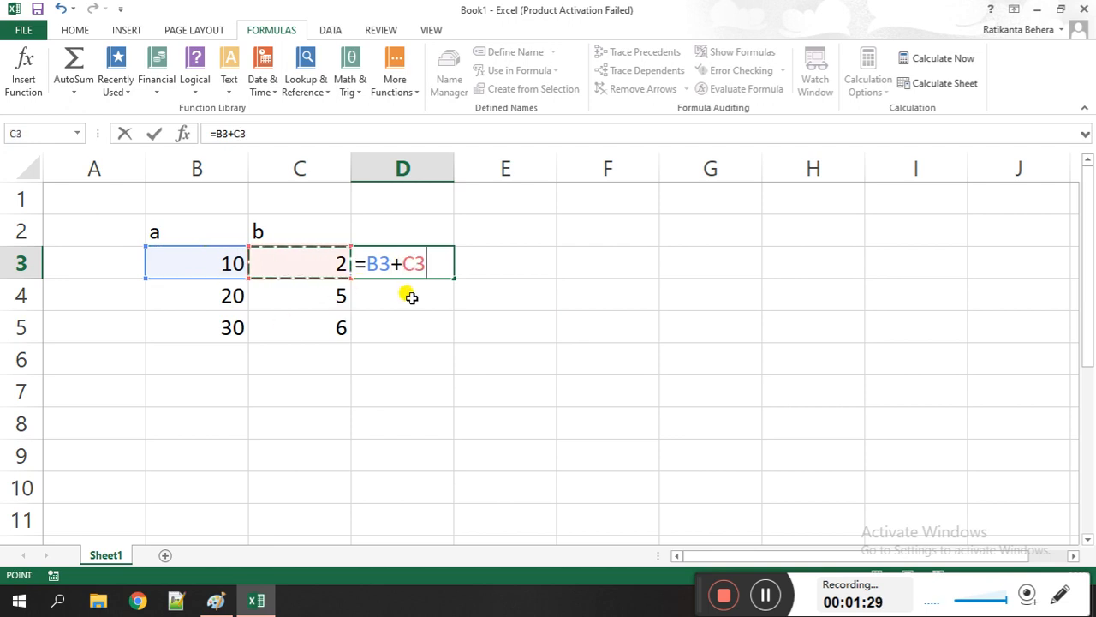
key(Return)
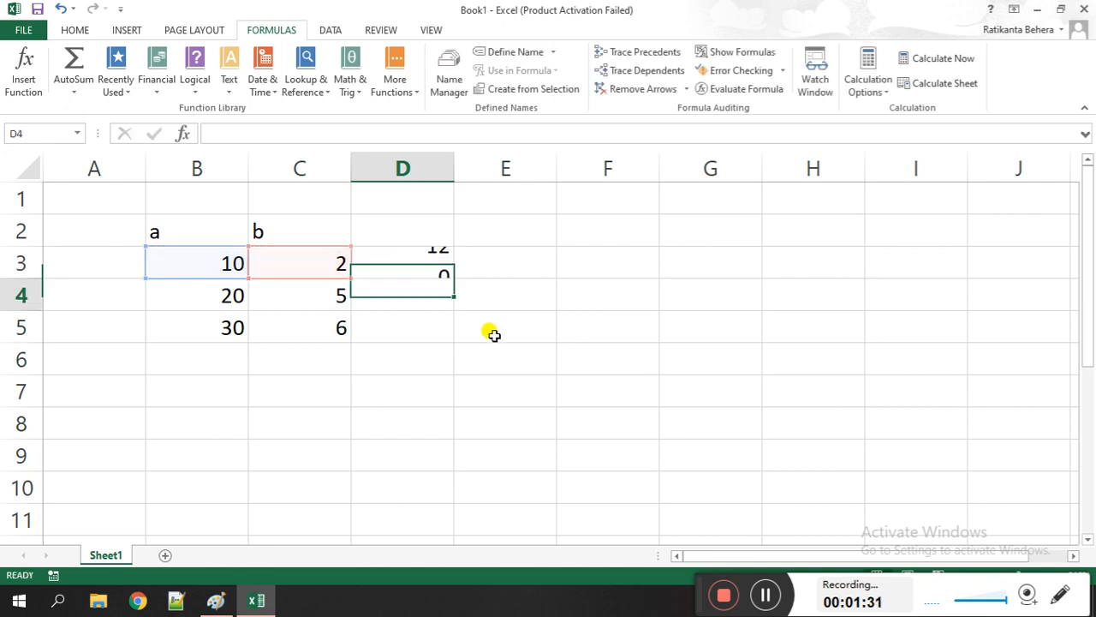
click(408, 262)
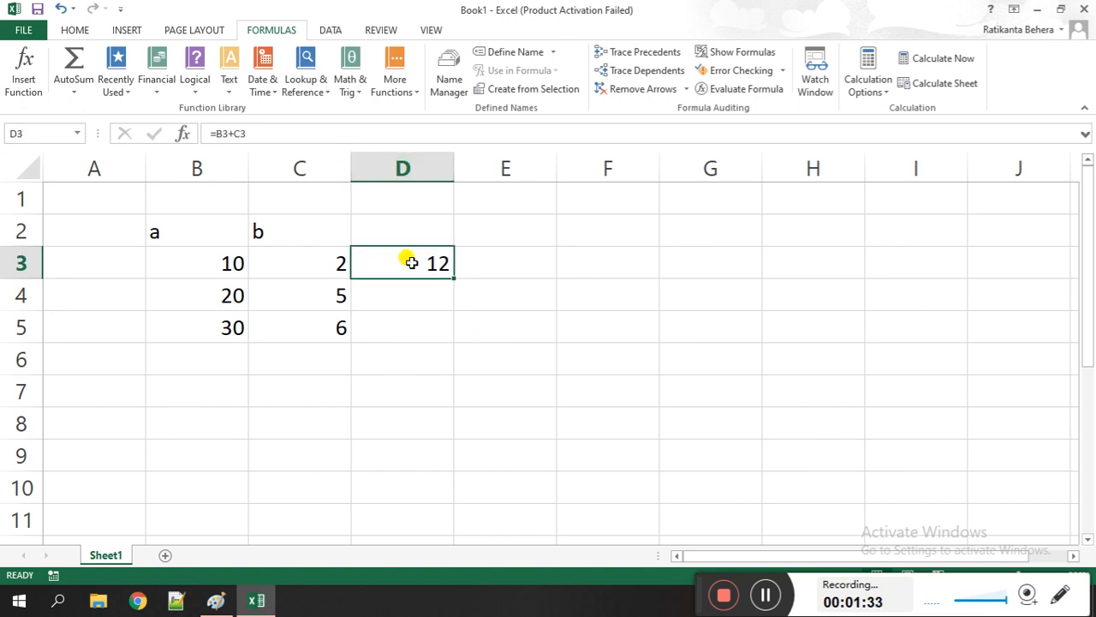
double_click(451, 277)
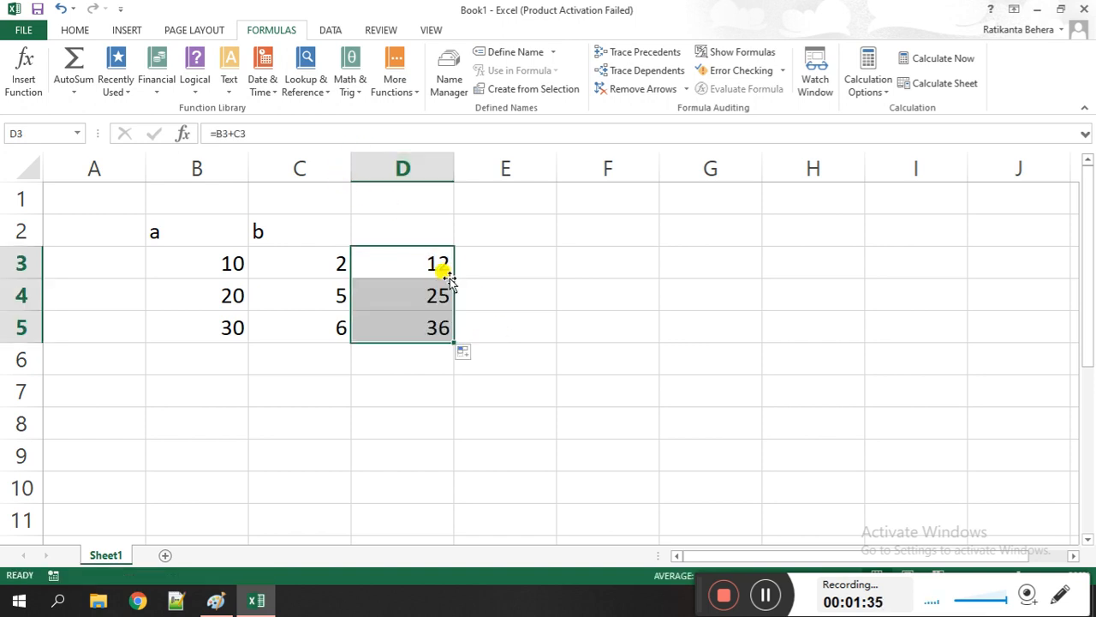
Change cell C3 to 15 and cell B4 to 19 to test the column D formulas.
click(303, 259)
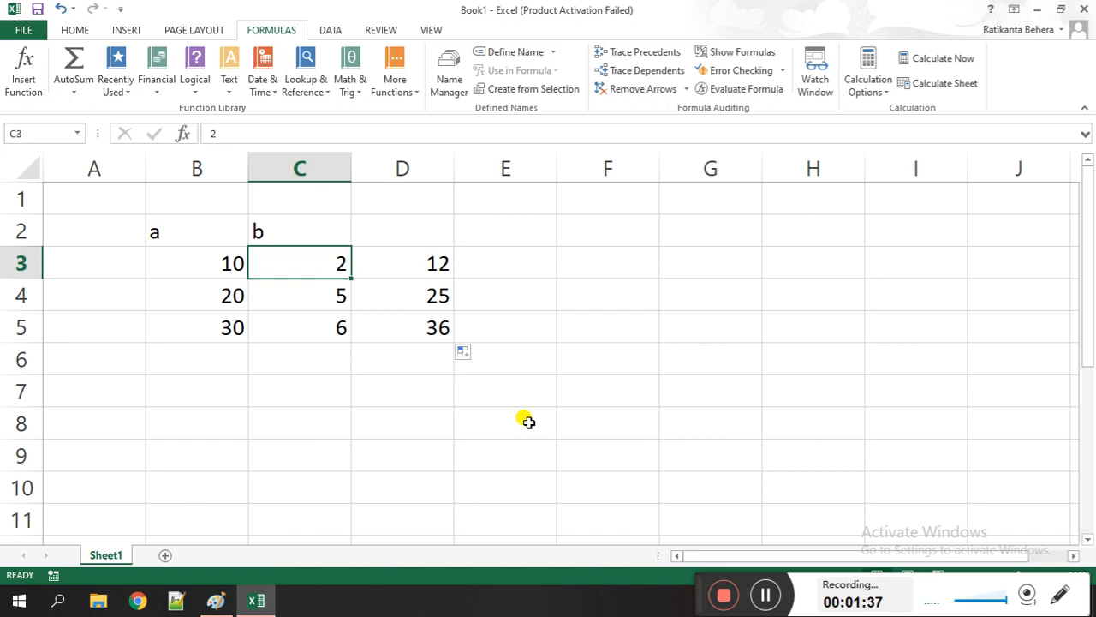
text(15)
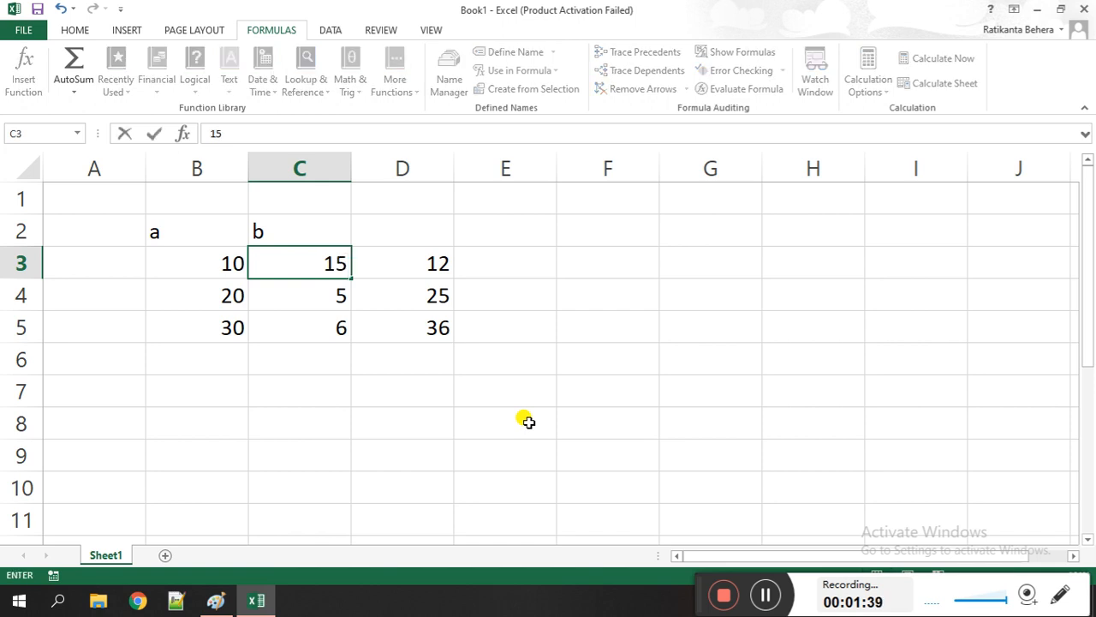
key(Return)
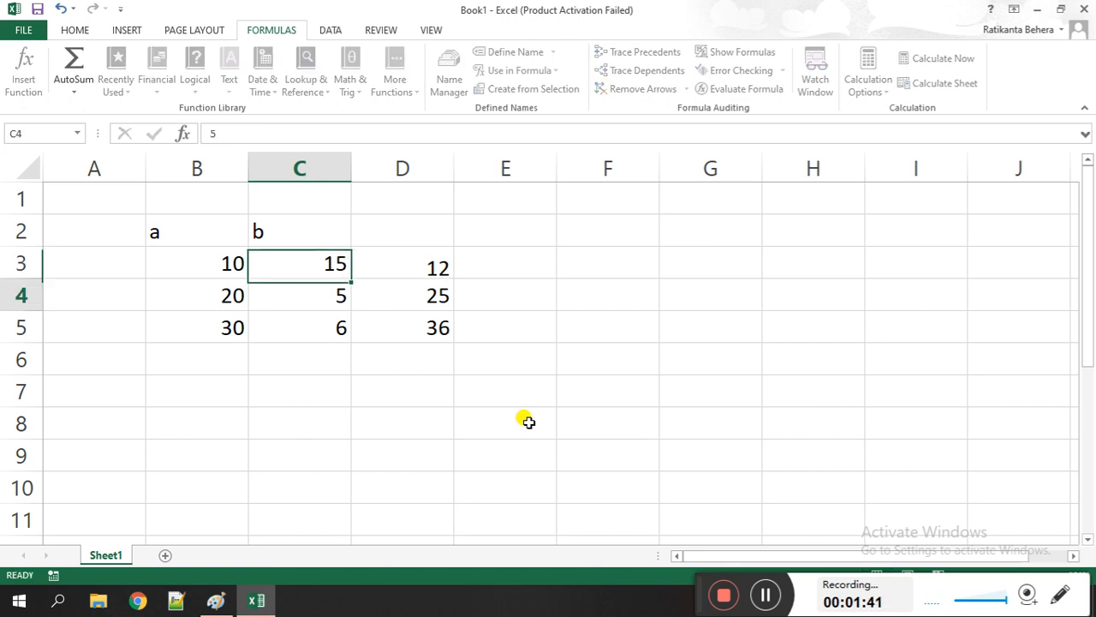
key(Left)
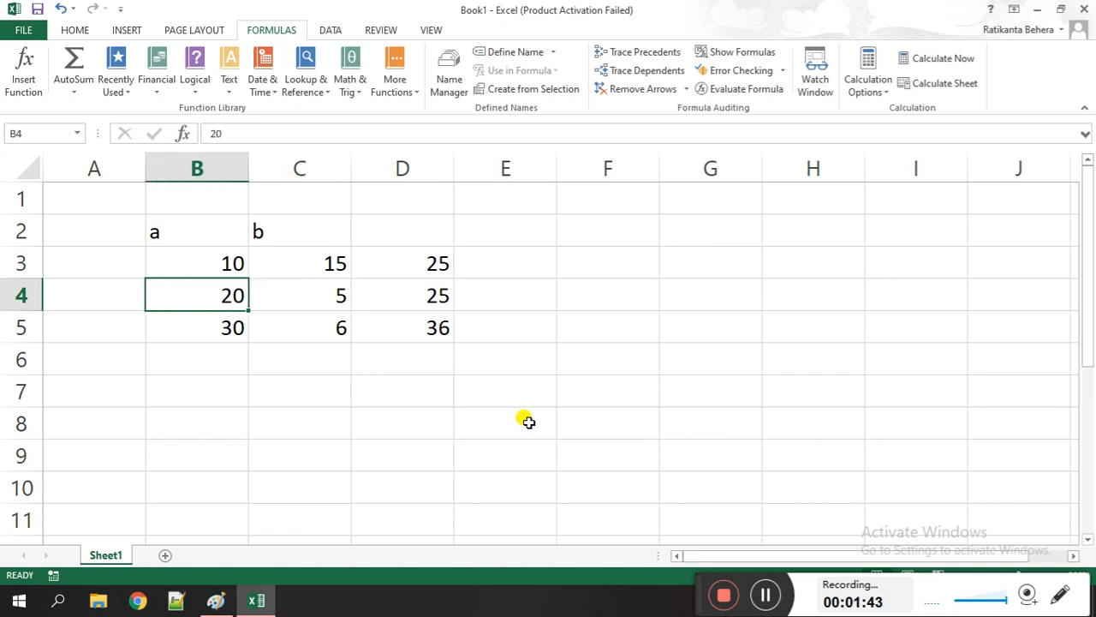
text(19)
key(Return)
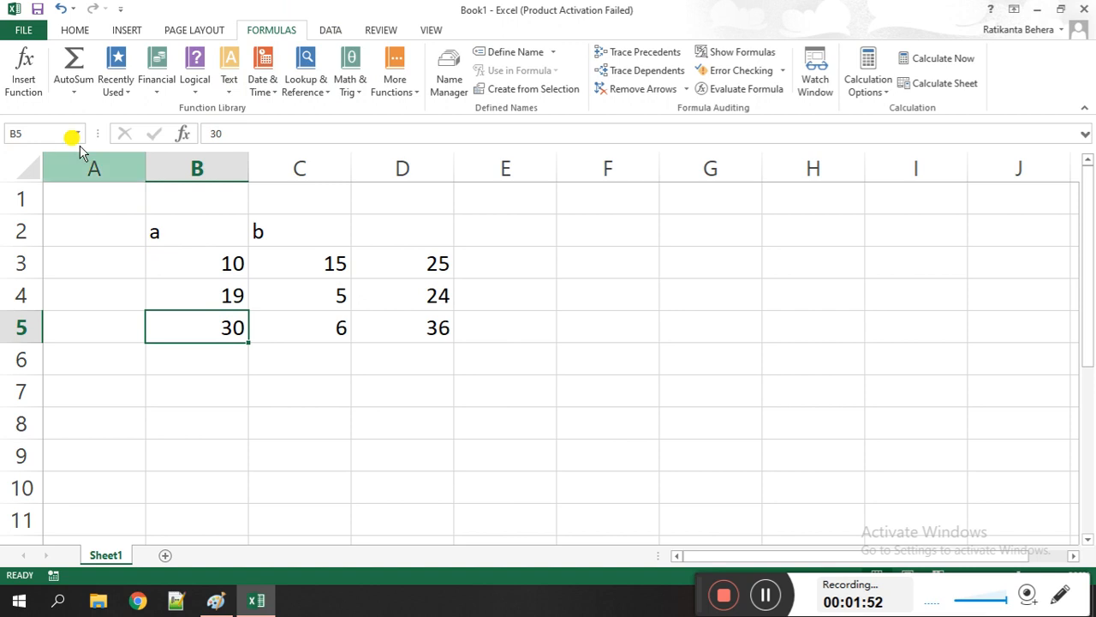
Insert an AutoSum Average of B3:D3 in cell E3.
click(73, 86)
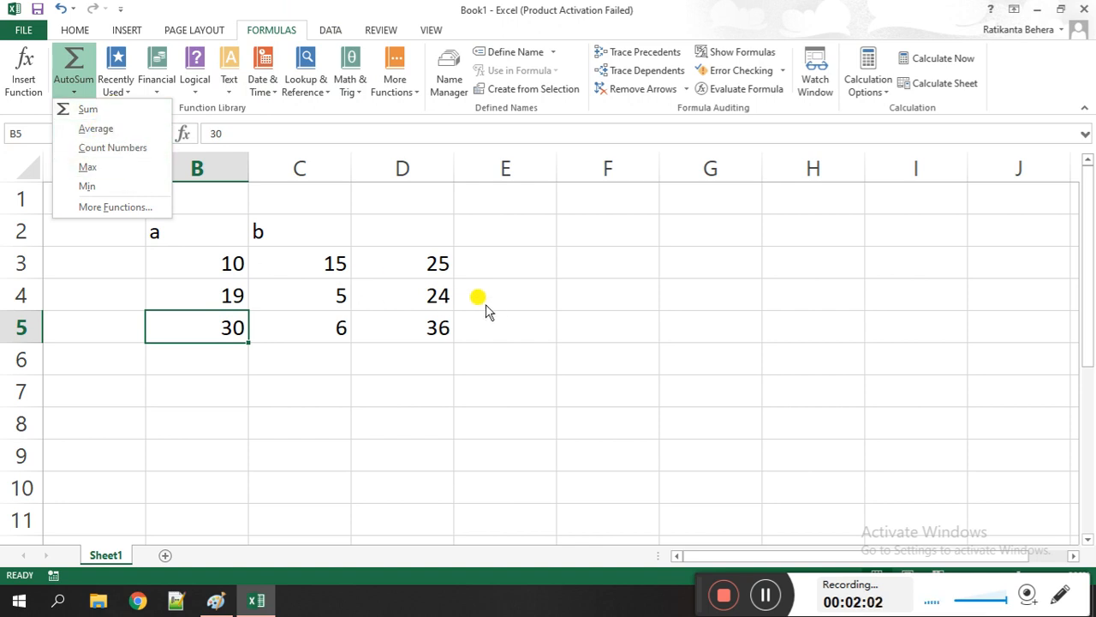
click(518, 288)
click(520, 266)
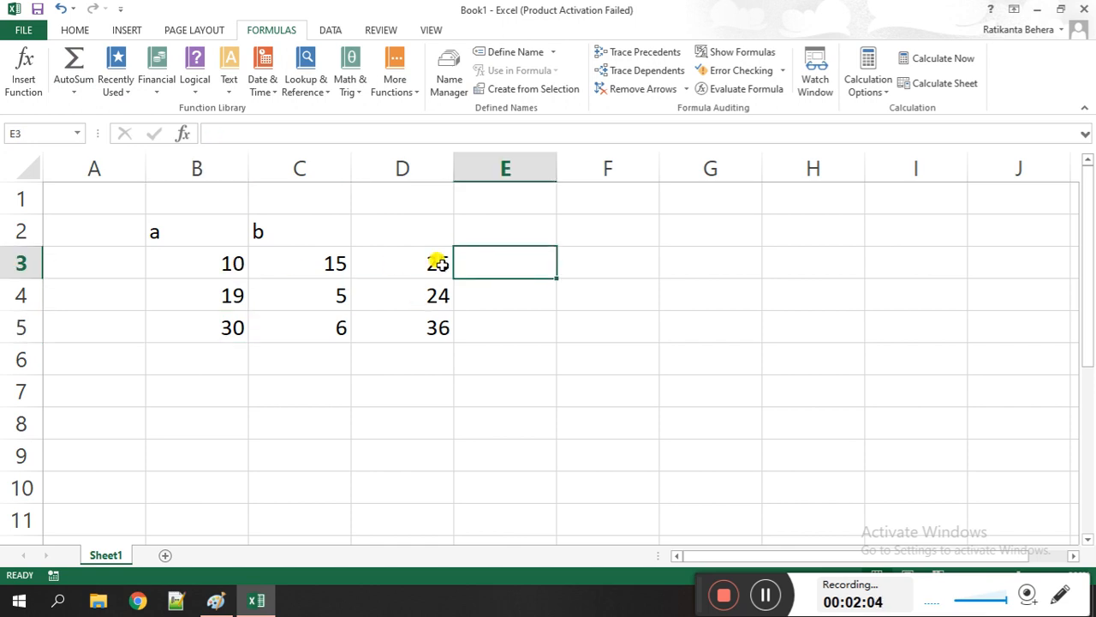
click(75, 86)
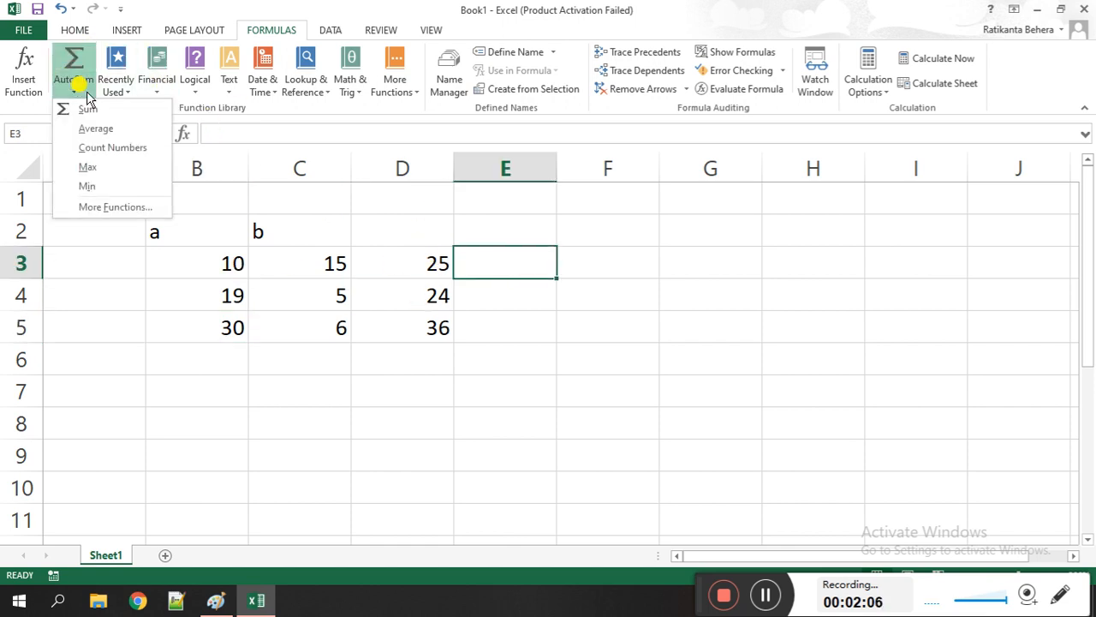
click(92, 128)
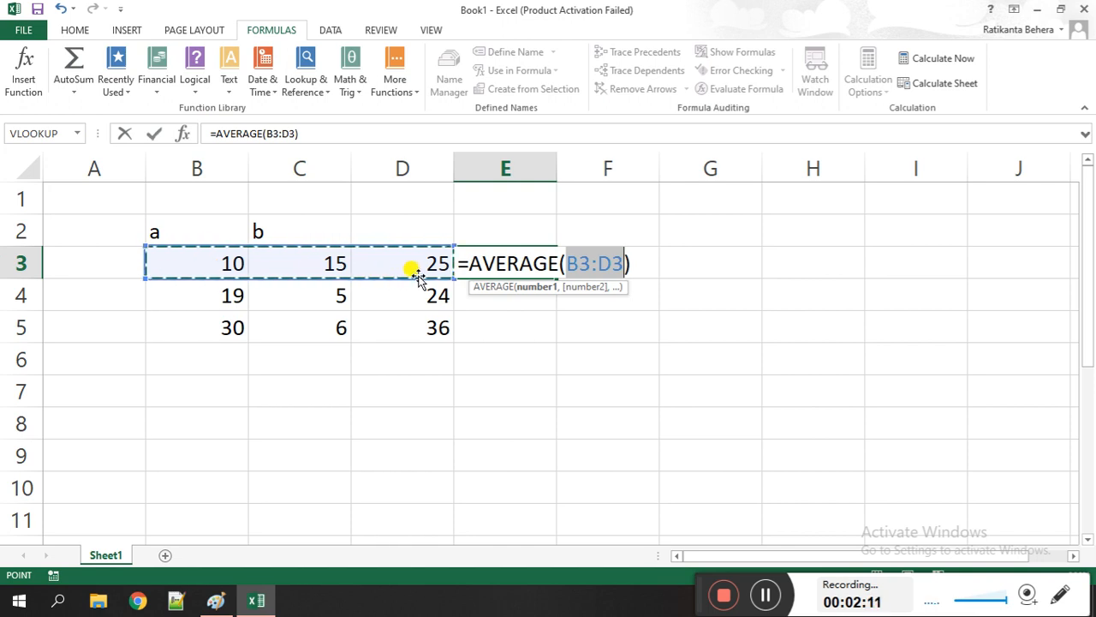
key(Return)
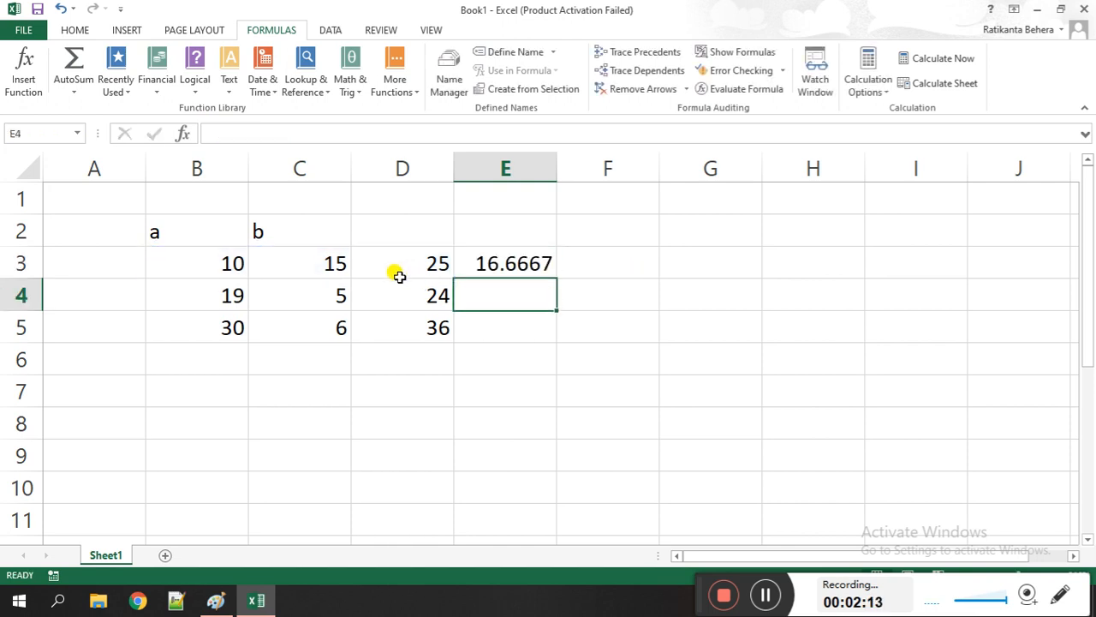
Insert an AutoSum Sum of B3:E3 in cell G3.
click(742, 266)
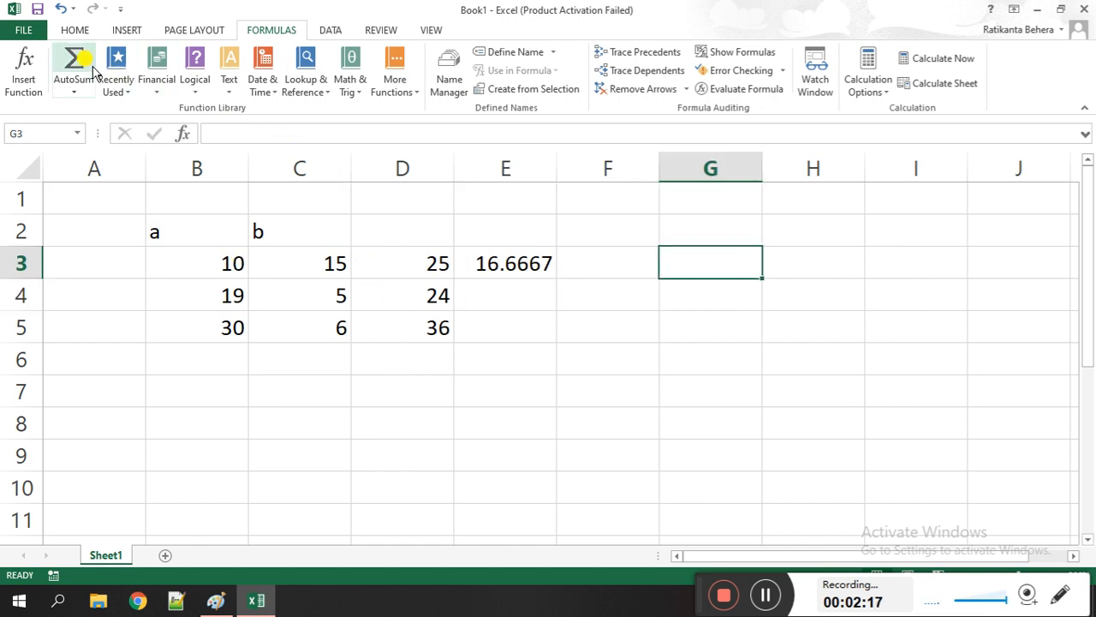
click(76, 93)
click(88, 108)
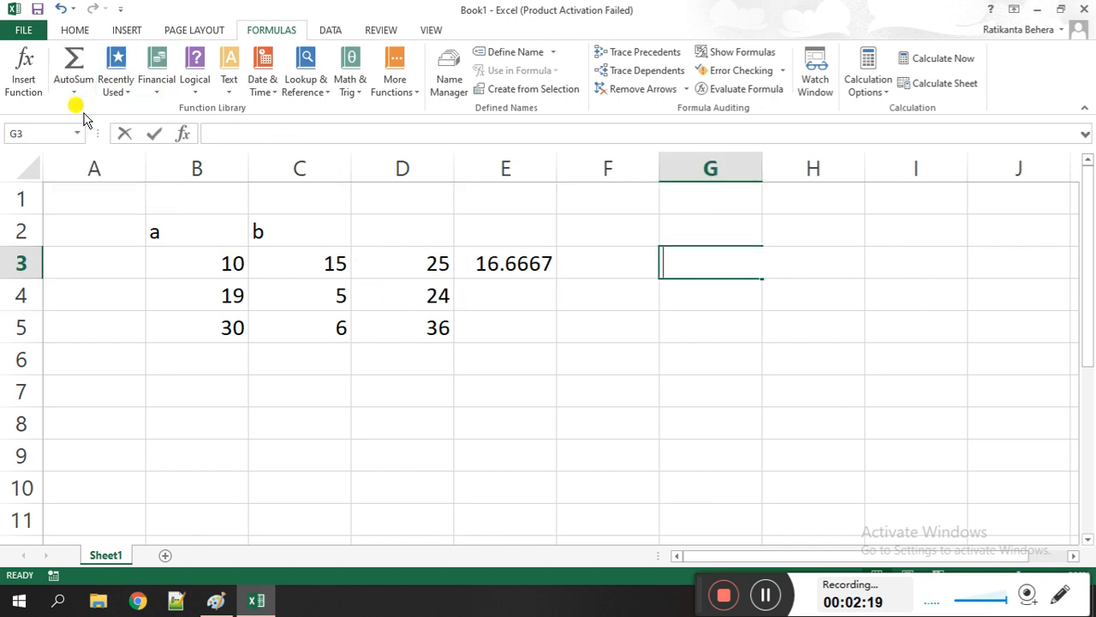
drag(203, 250, 501, 265)
key(Return)
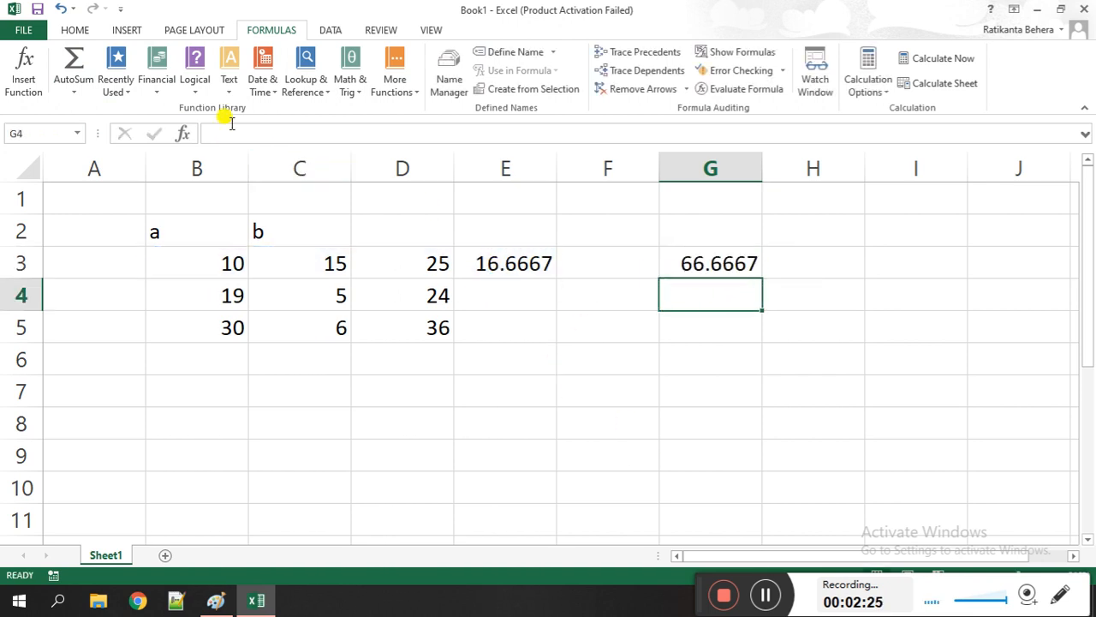
Insert an AutoSum Count Numbers formula in cell G6 covering the range B3:E3.
click(74, 92)
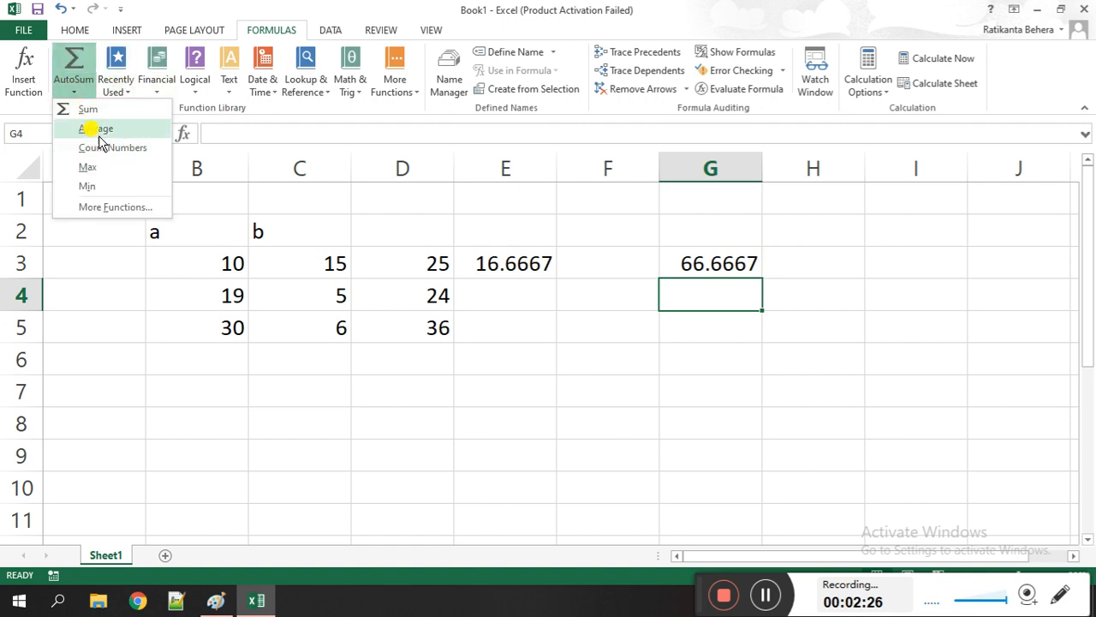
click(763, 447)
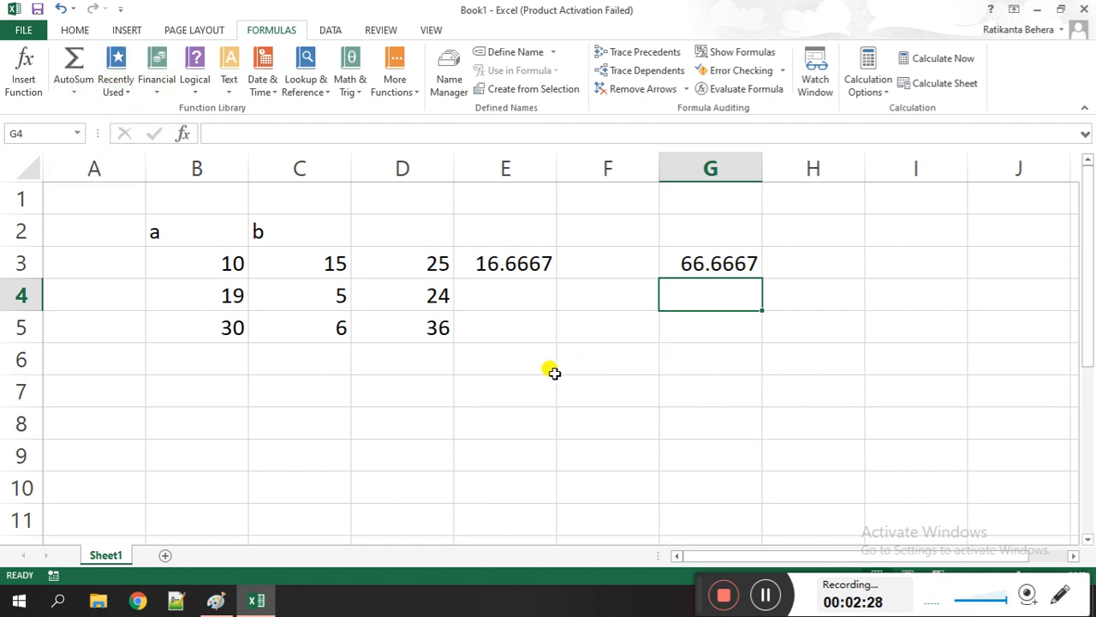
click(715, 357)
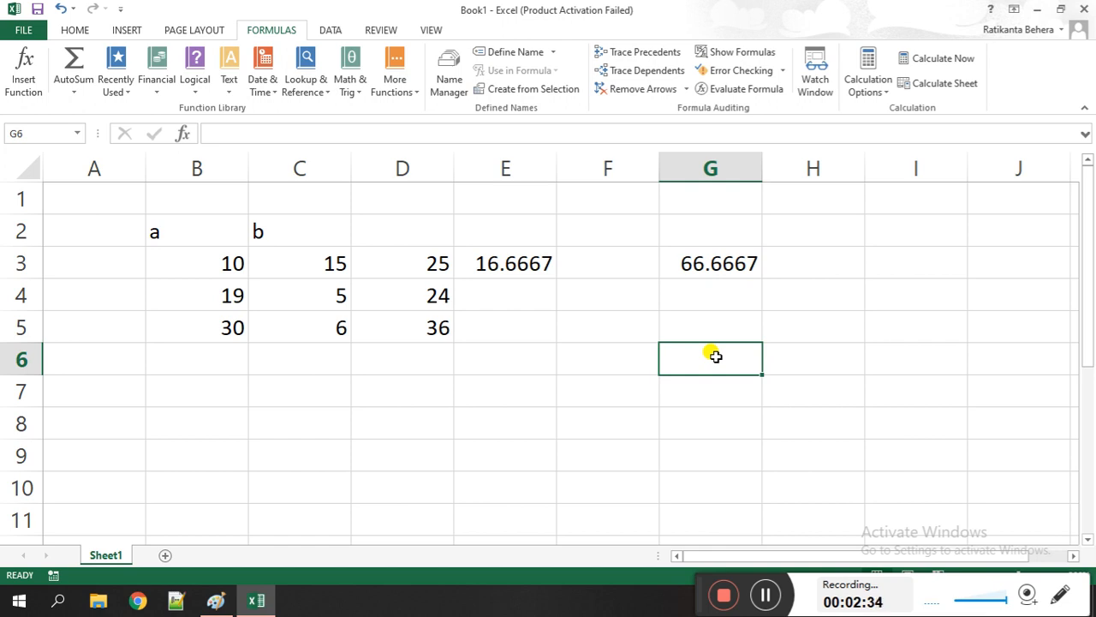
click(74, 92)
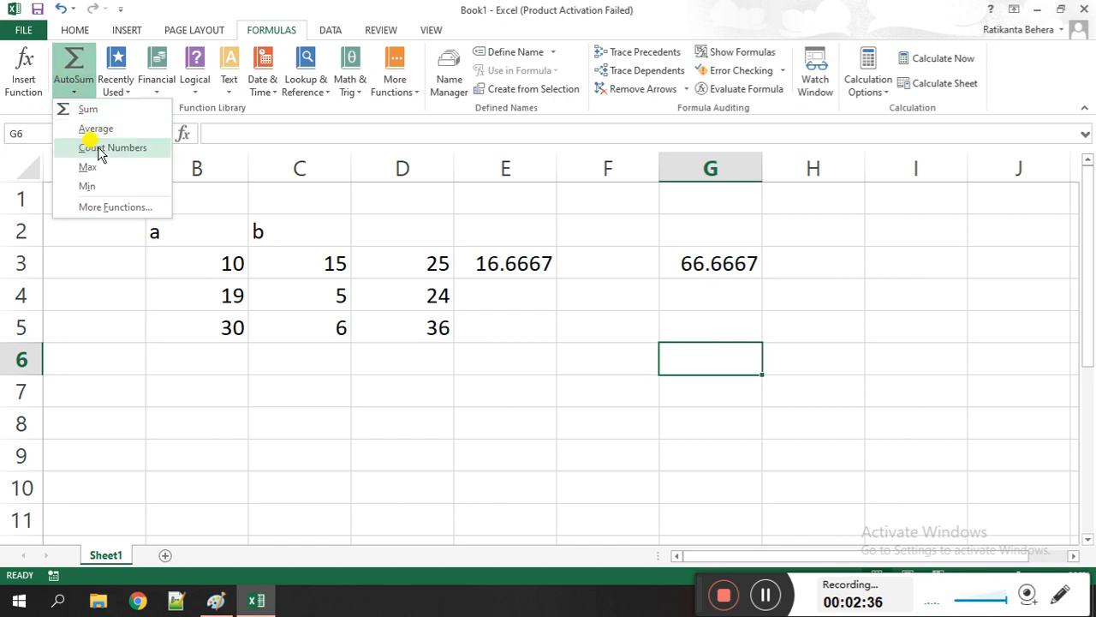
click(101, 149)
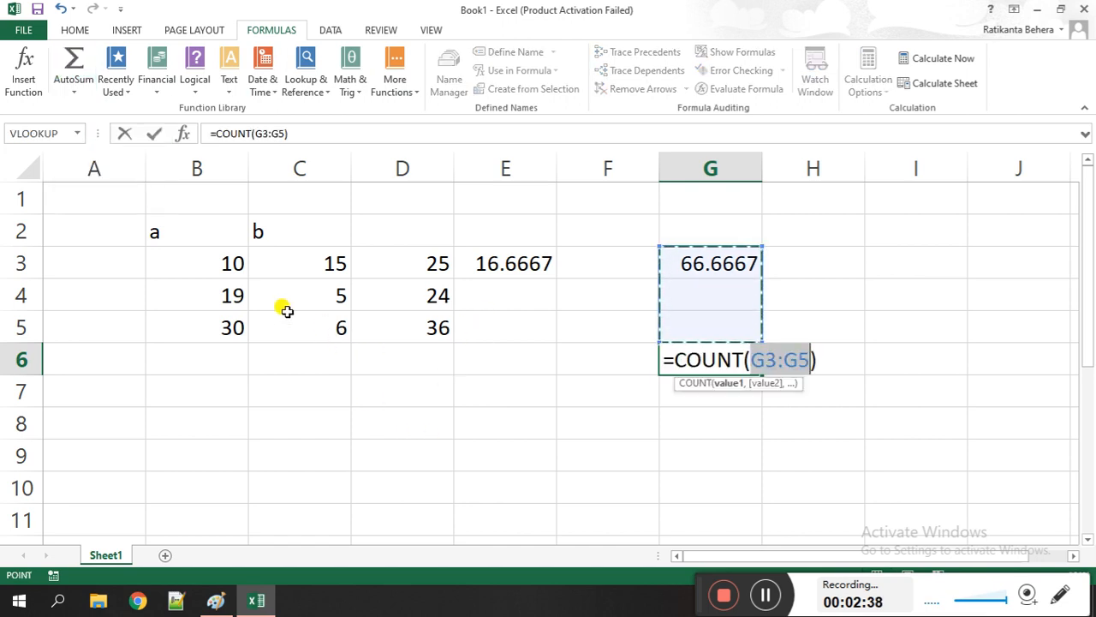
drag(215, 264, 499, 266)
key(Return)
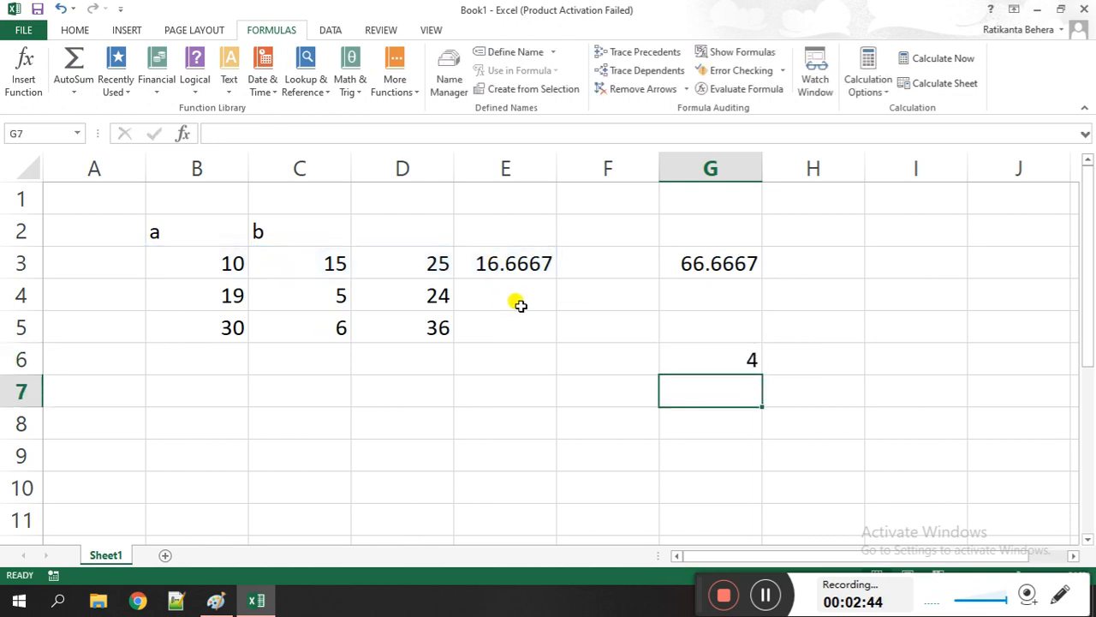
Insert an AutoSum Min formula in cell D7 covering the range D3:D5.
click(76, 91)
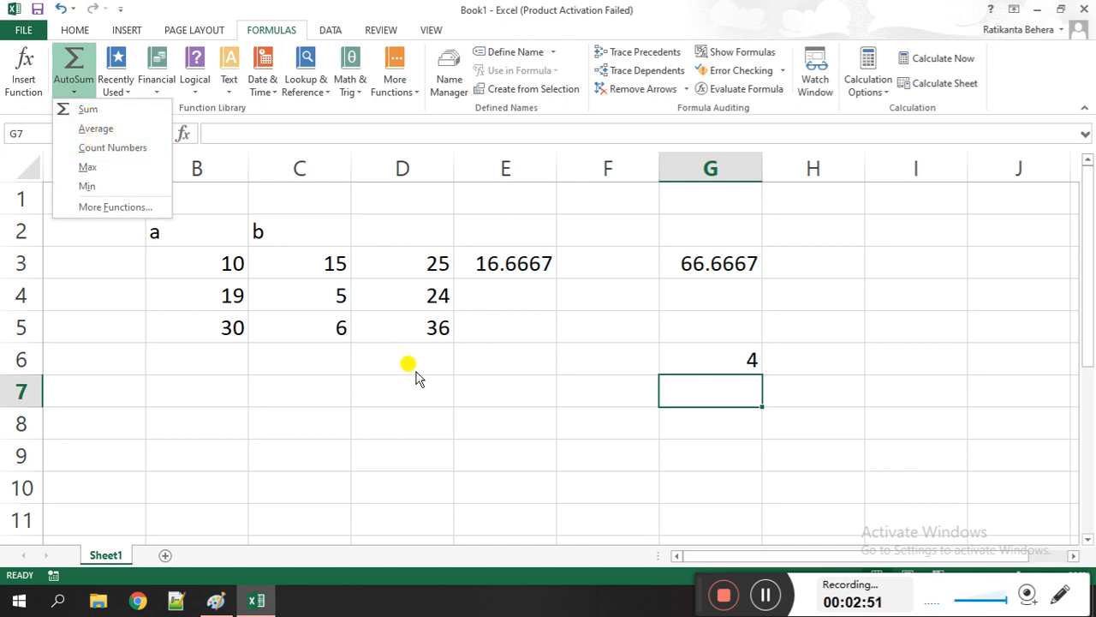
click(233, 375)
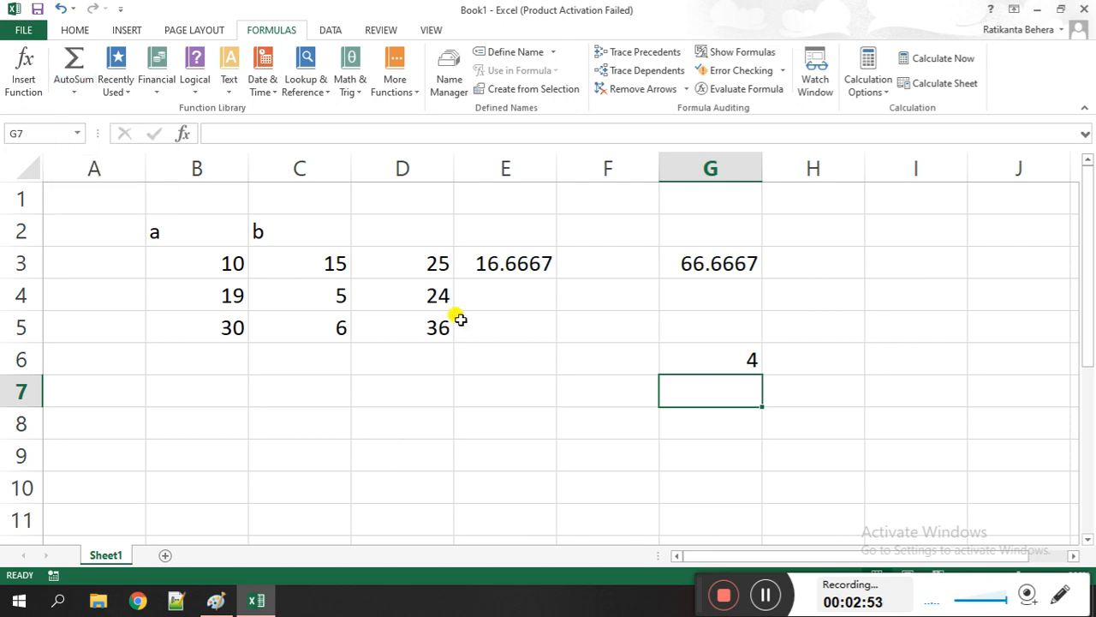
drag(406, 266, 411, 318)
click(508, 411)
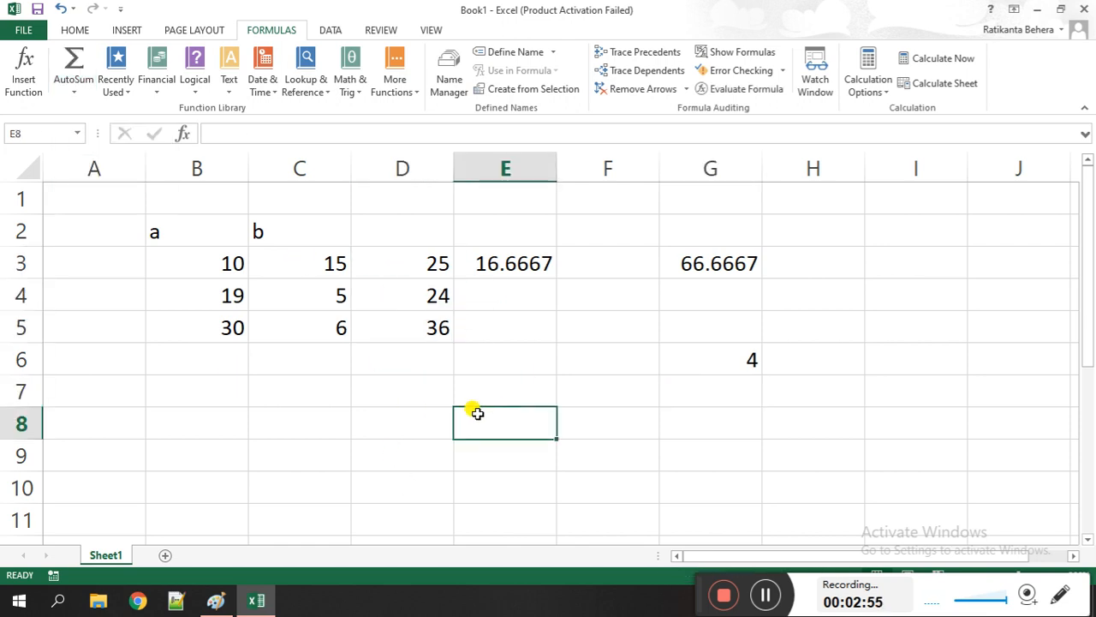
click(391, 387)
click(78, 90)
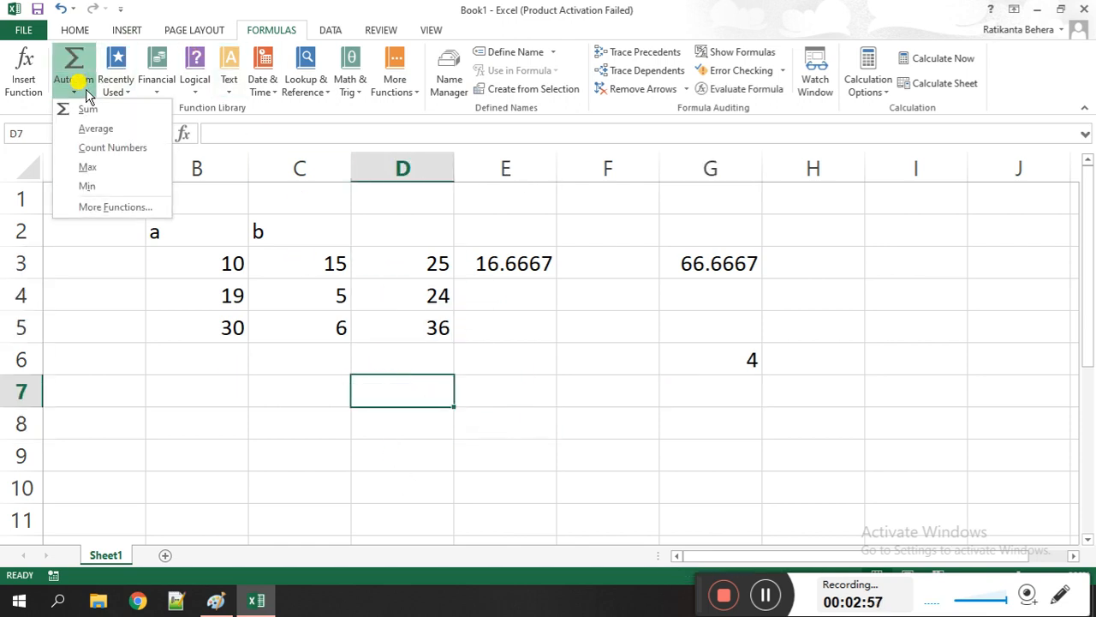
click(89, 185)
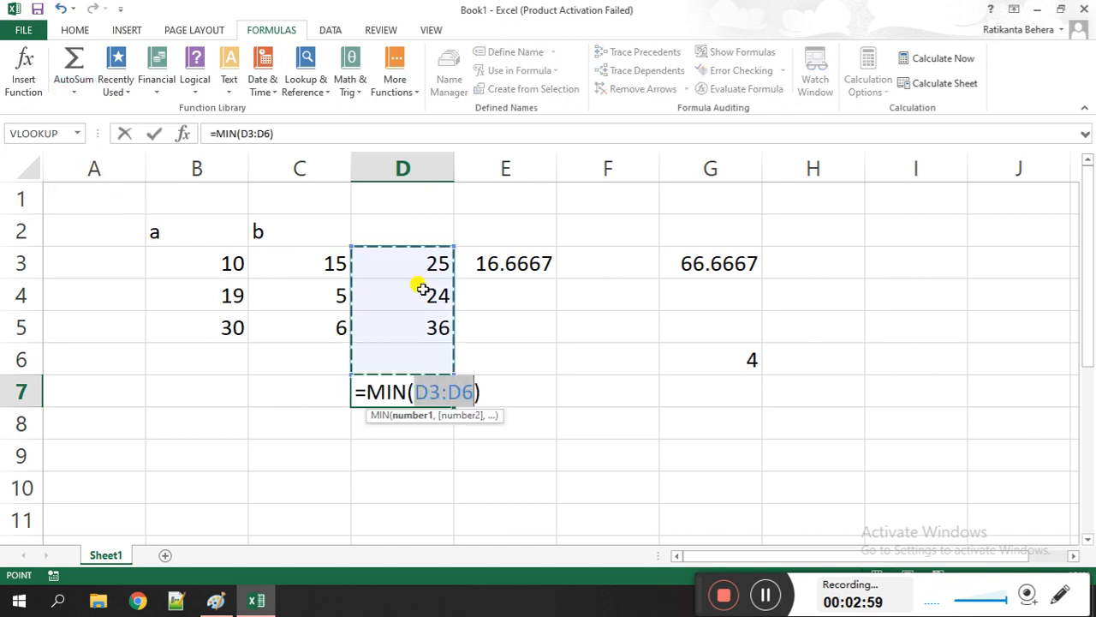
drag(418, 265, 420, 326)
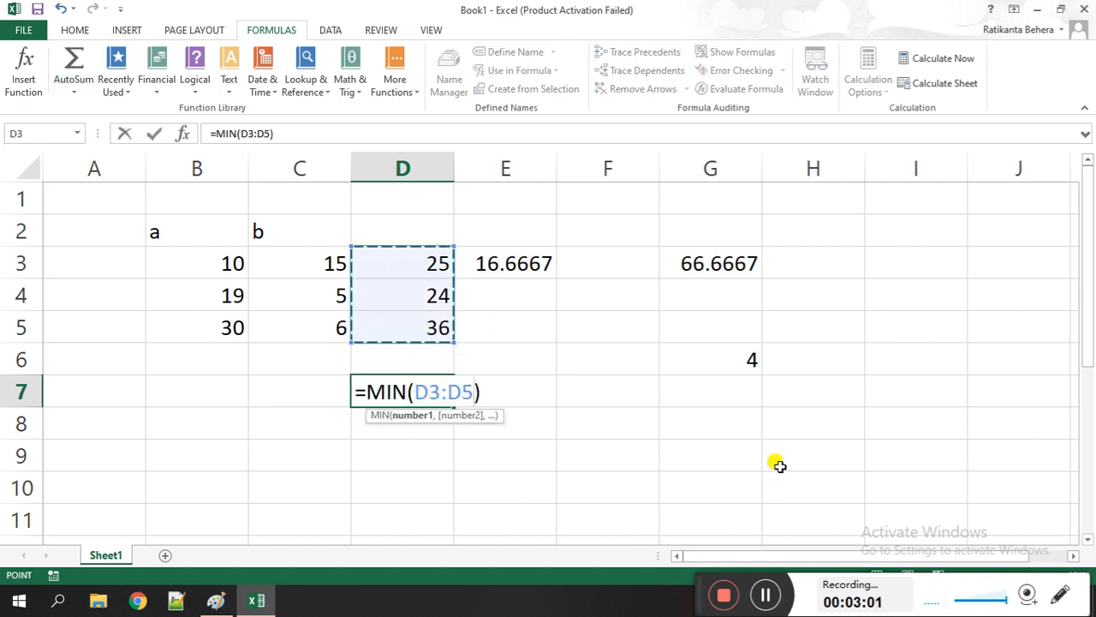
key(Return)
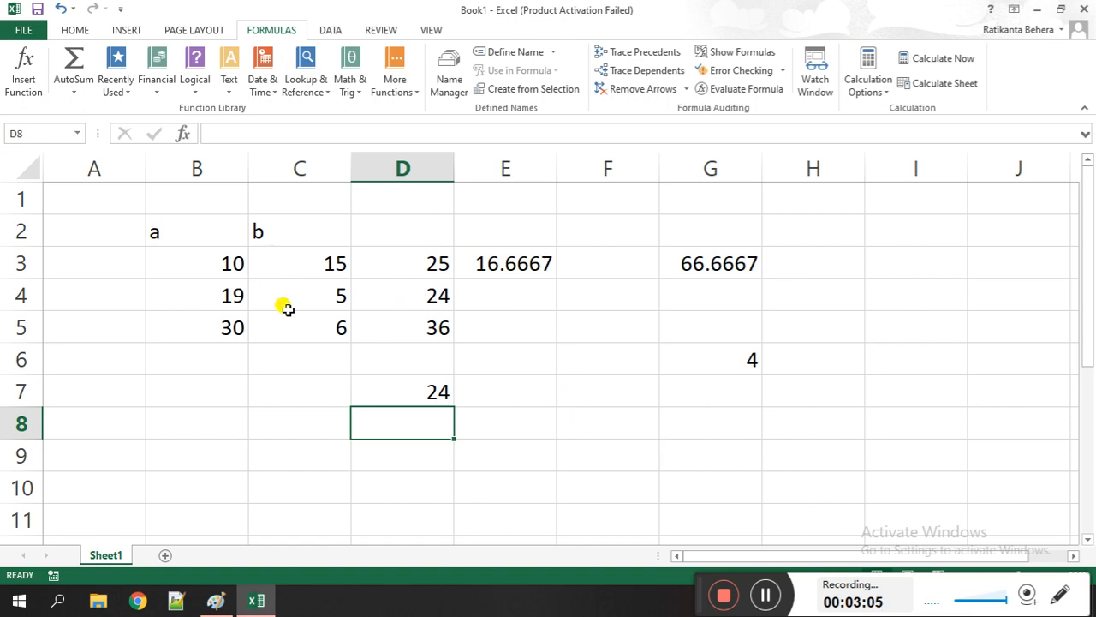
Insert an AutoSum Max formula in cell C7 covering the range C3:C5.
click(269, 392)
click(74, 91)
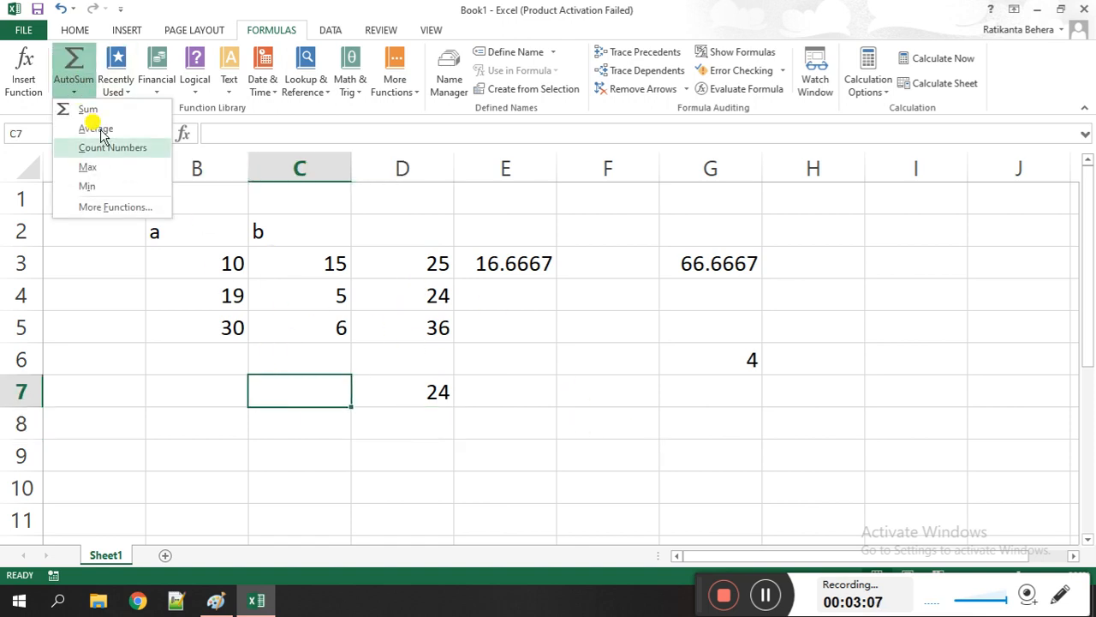
click(90, 167)
drag(312, 257, 307, 323)
key(Return)
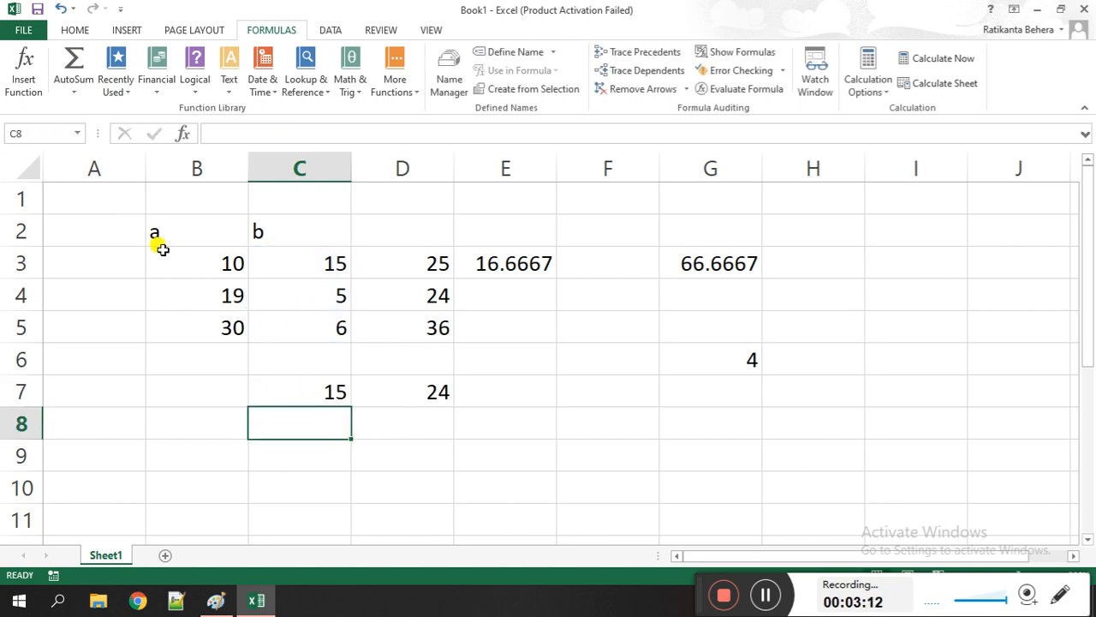
Clear all contents of the range A1:G10 and return to cell A1.
drag(89, 196, 760, 377)
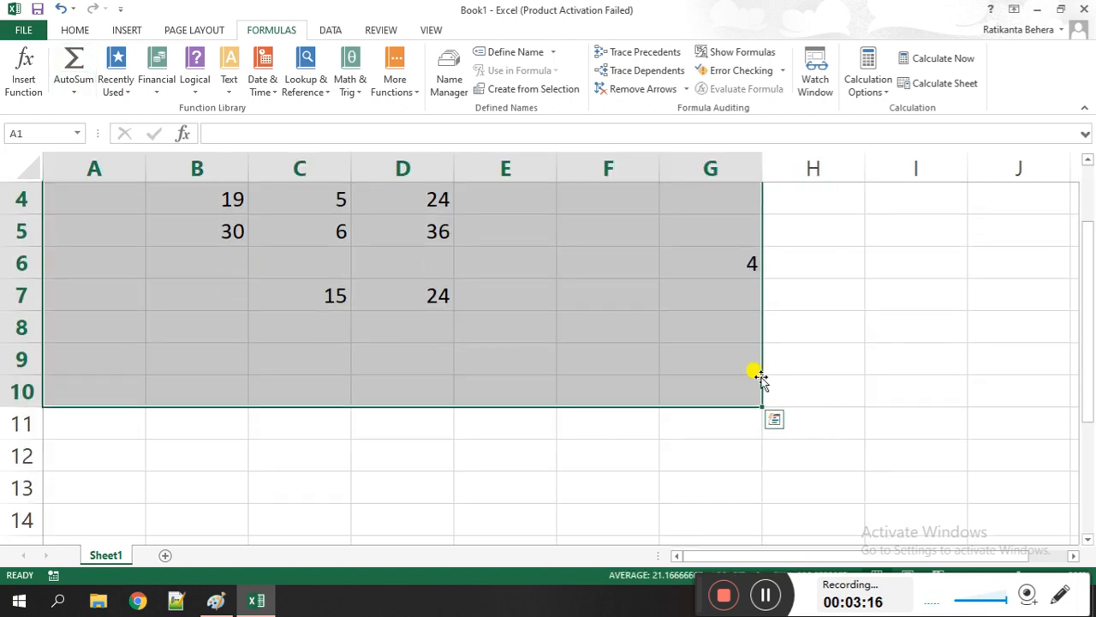
key(Delete)
scroll(759, 379, up, 1)
click(197, 268)
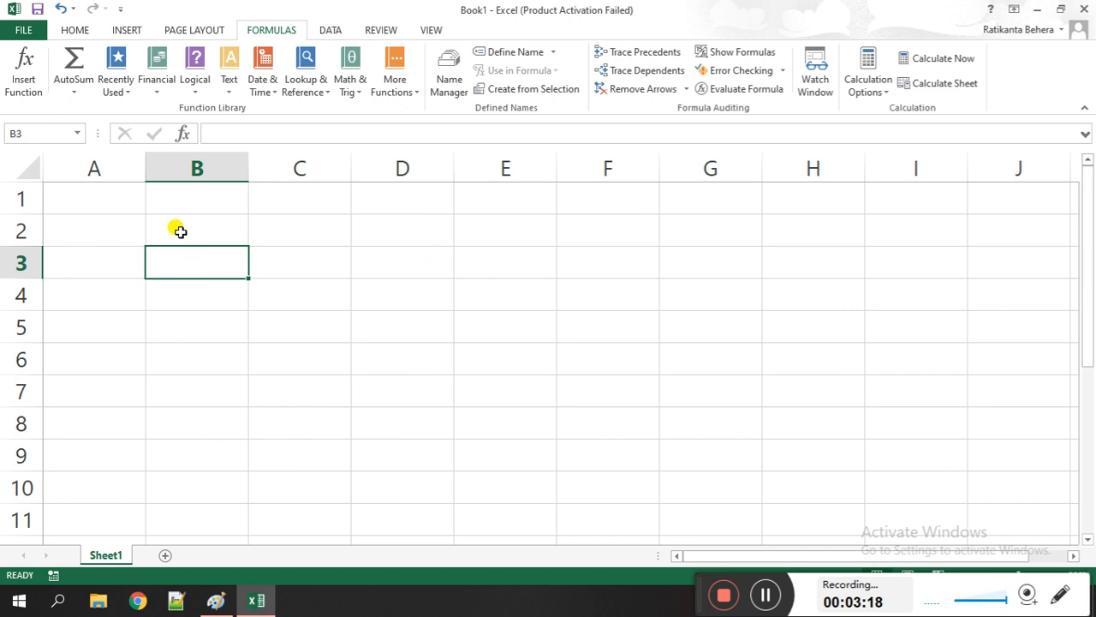
click(124, 209)
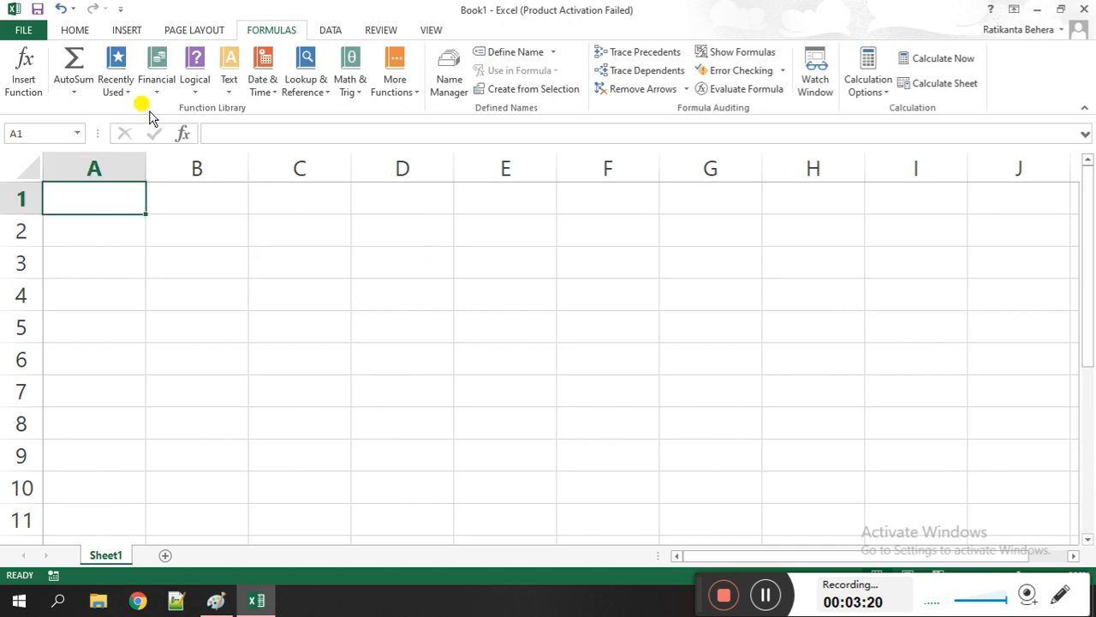
Examine the function library categories, including Statistical, Math & Trig, Text, Date & Time and Logical.
click(411, 99)
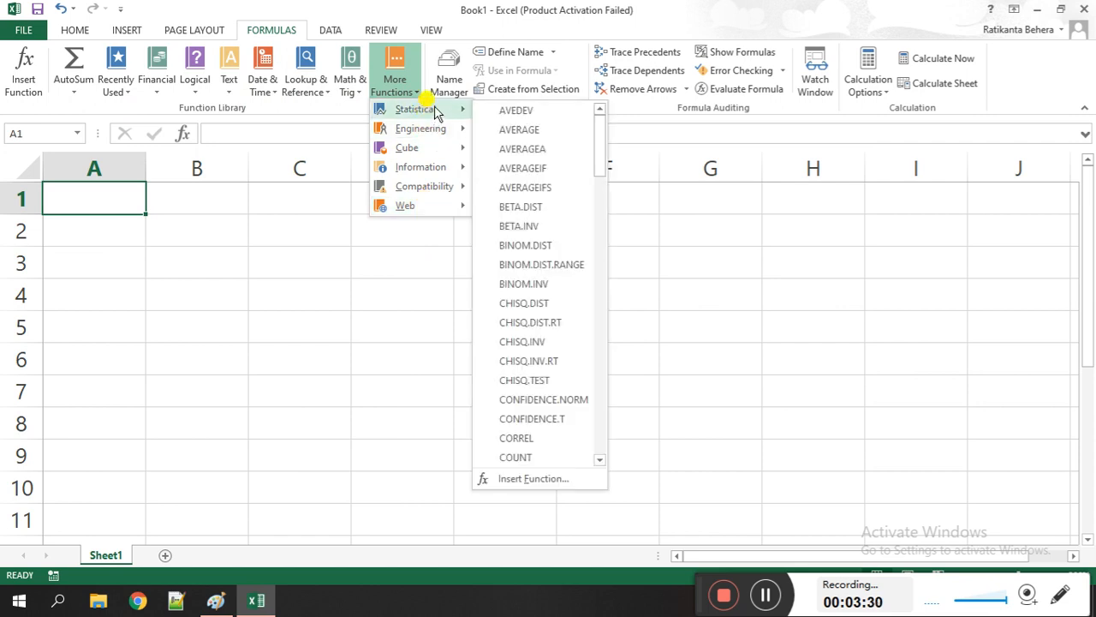
click(352, 84)
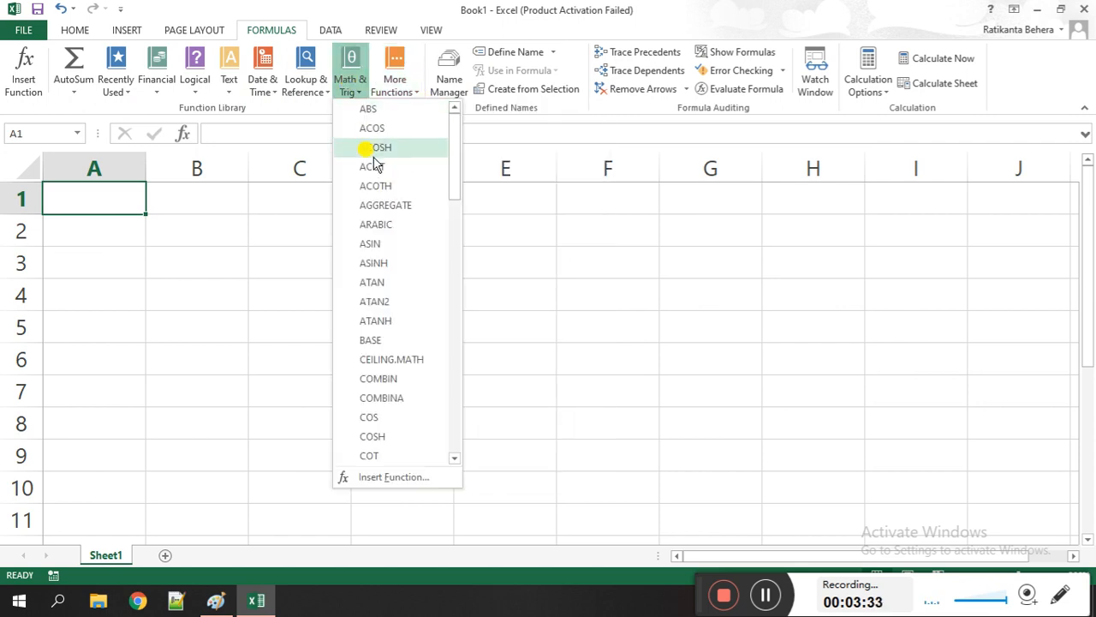
click(229, 81)
click(227, 81)
click(272, 86)
click(254, 85)
click(197, 85)
click(197, 88)
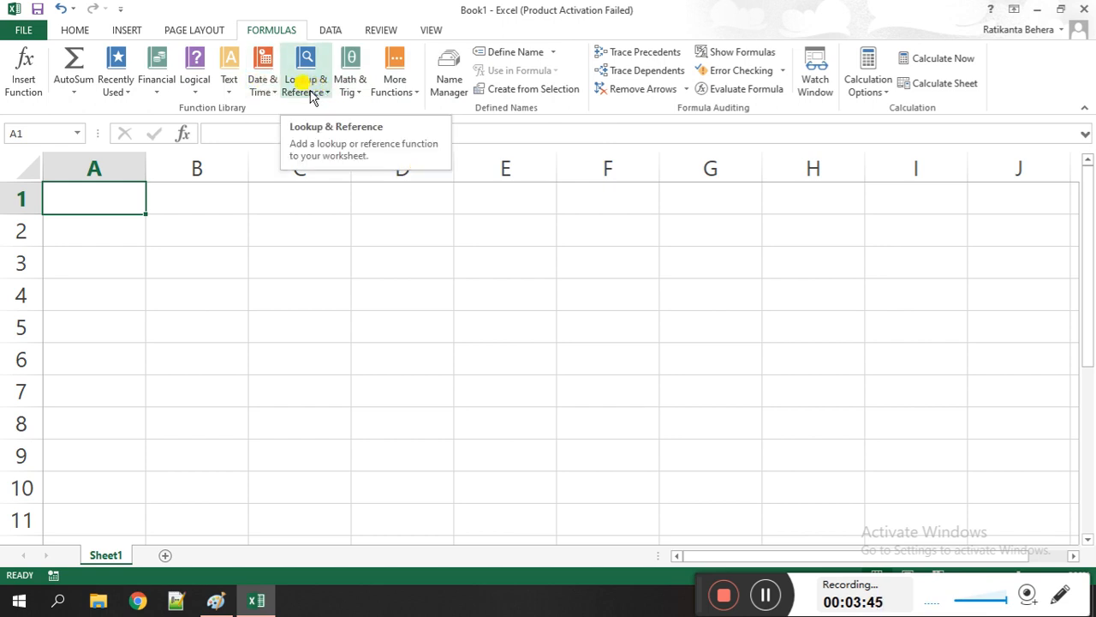
Examine the full list of Statistical functions in the function library, from AVEDEV to Z.TEST.
click(390, 92)
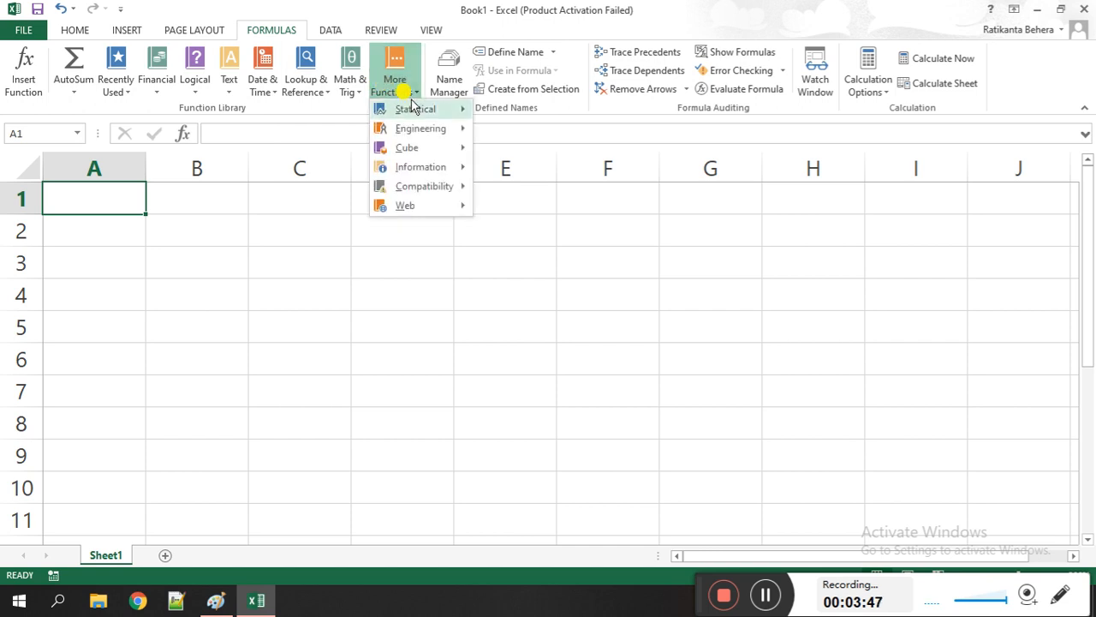
mouse_move(417, 109)
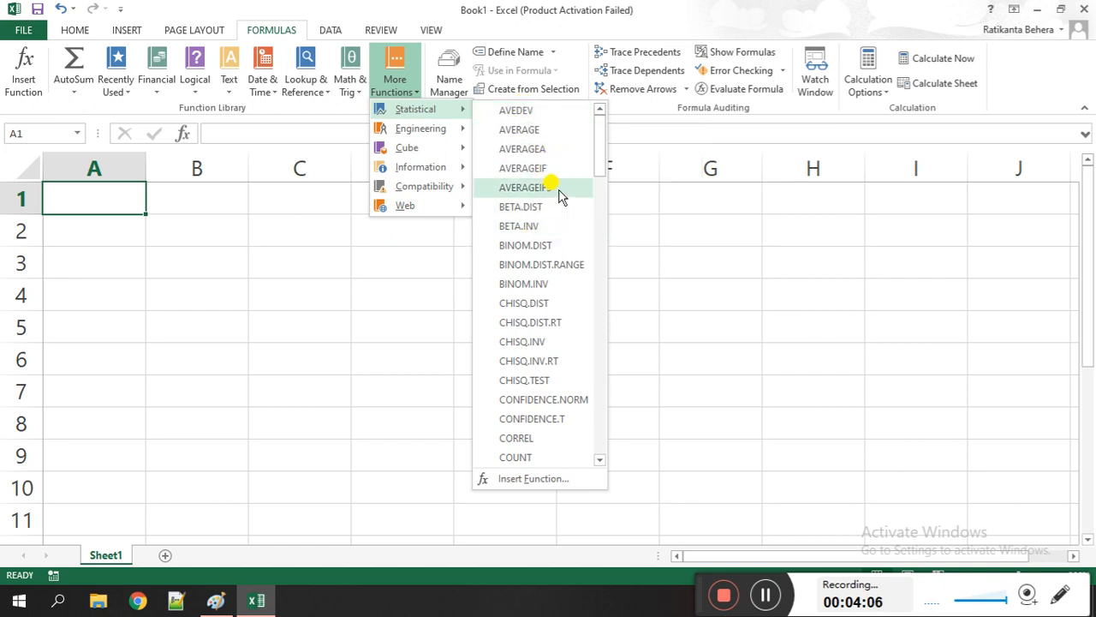
scroll(537, 245, down, 2)
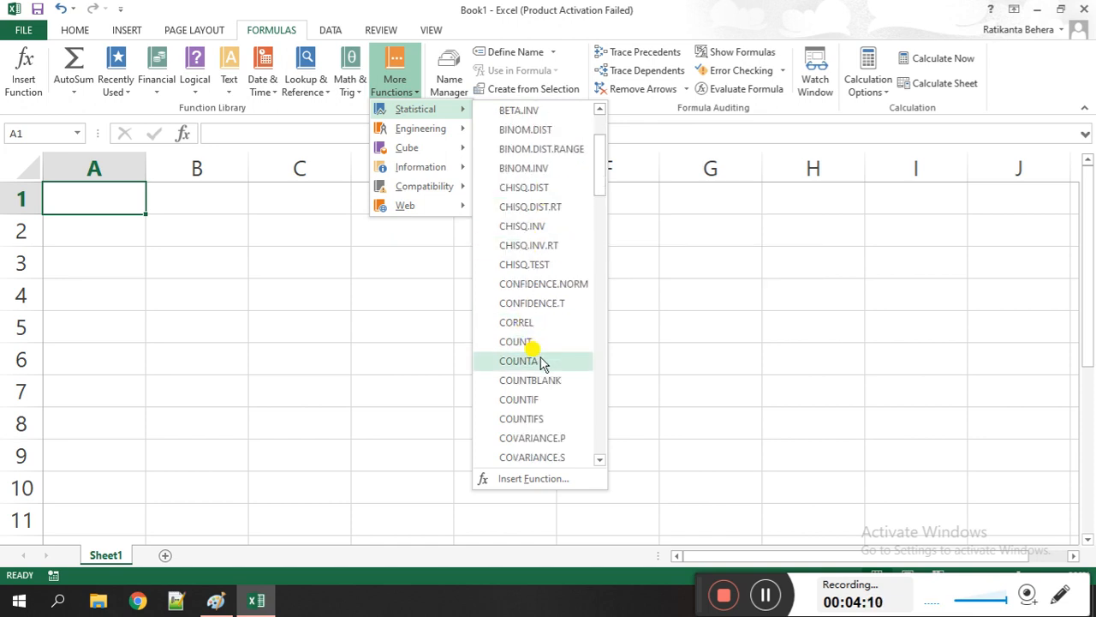
scroll(538, 360, down, 2)
scroll(546, 307, down, 5)
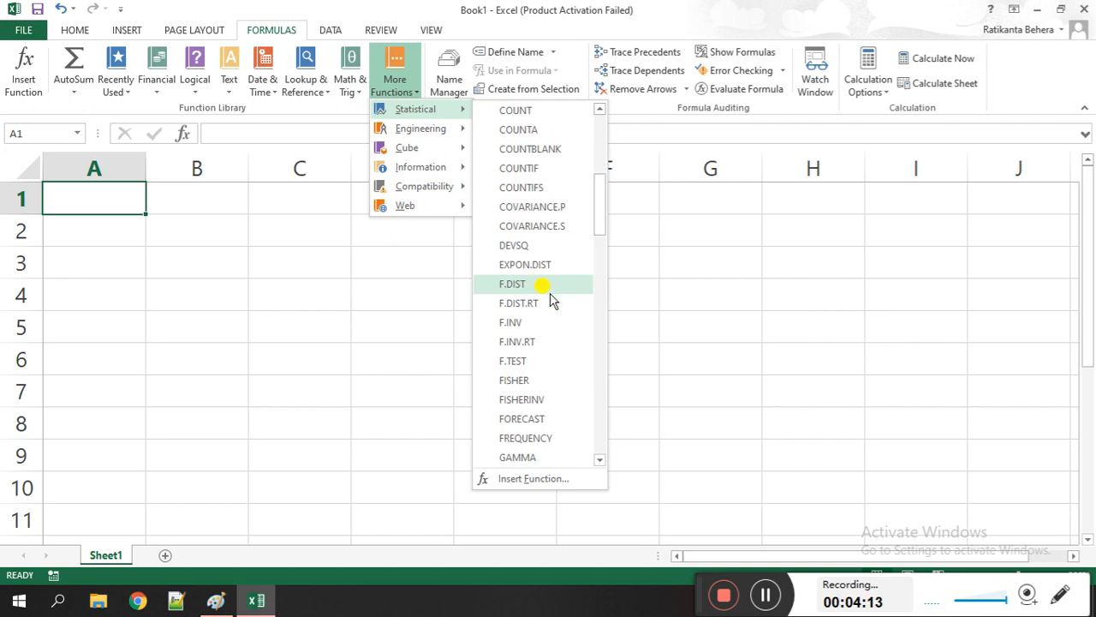
scroll(540, 325, down, 3)
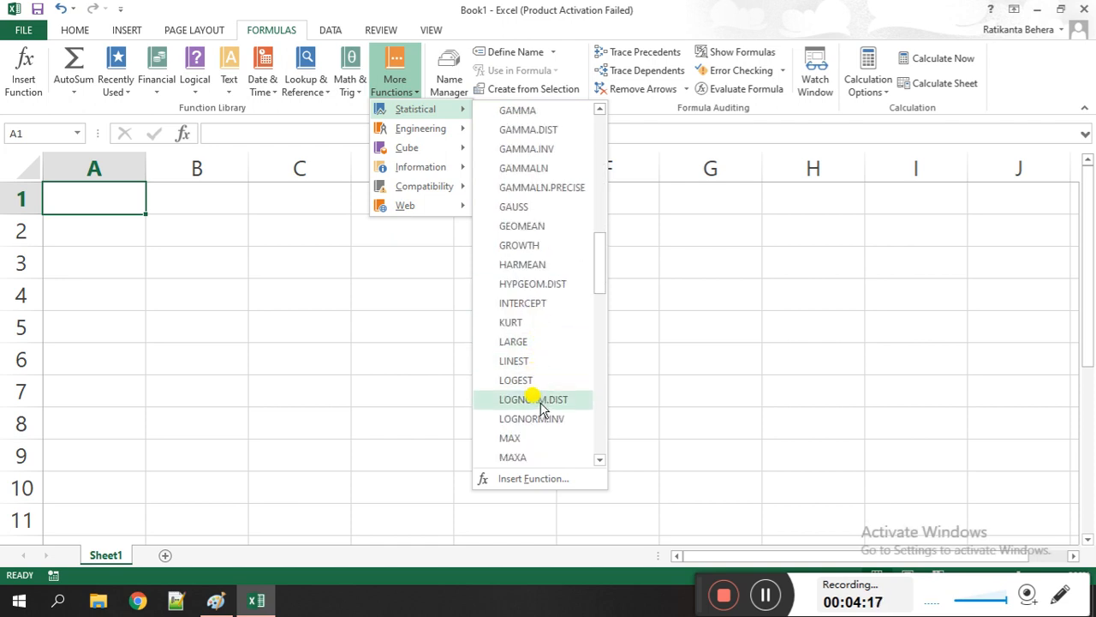
scroll(544, 430, down, 2)
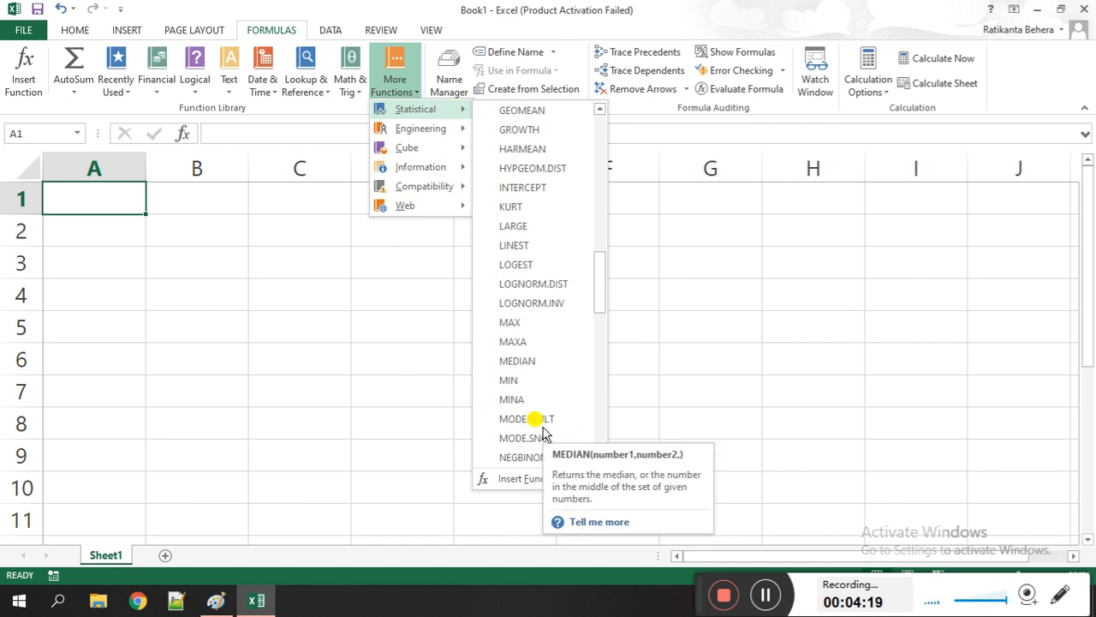
scroll(543, 433, down, 7)
scroll(549, 399, down, 7)
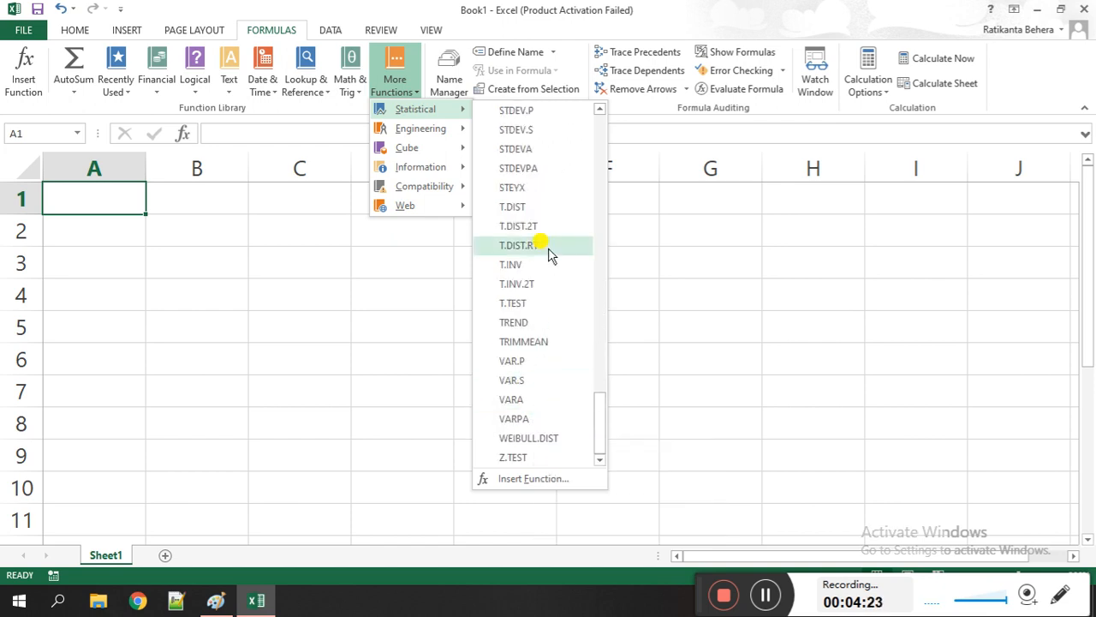
mouse_move(553, 370)
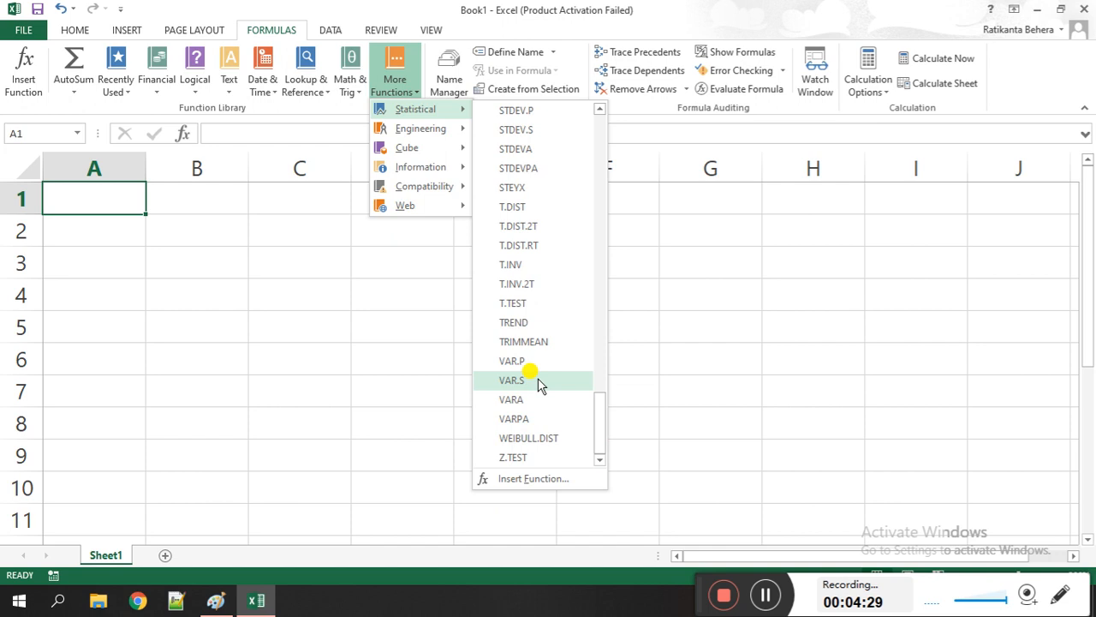
scroll(557, 359, up, 20)
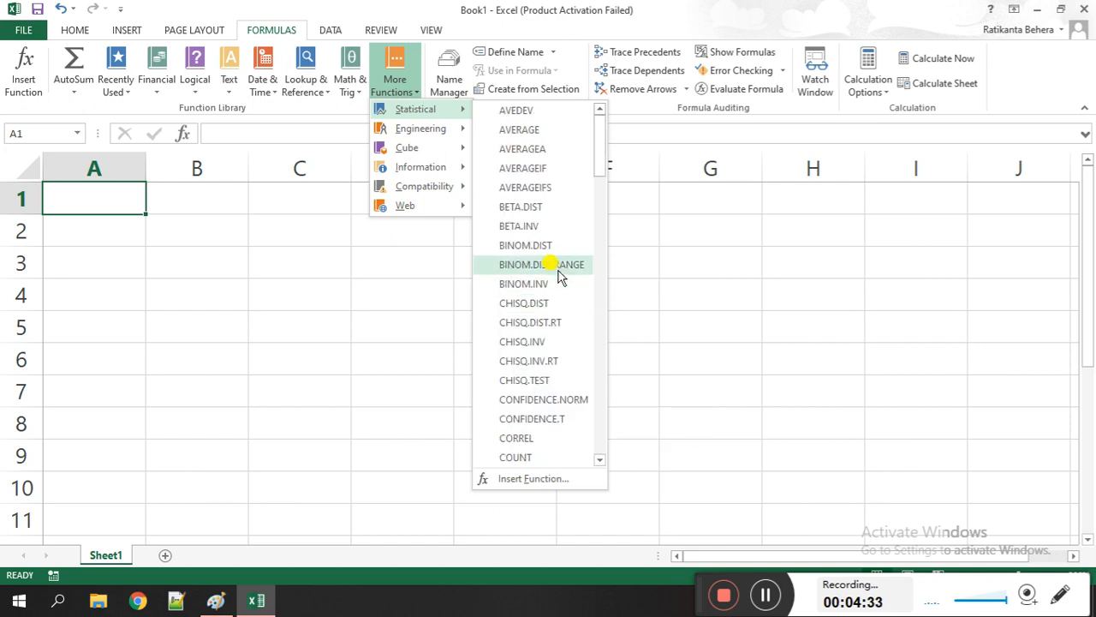
scroll(531, 287, down, 15)
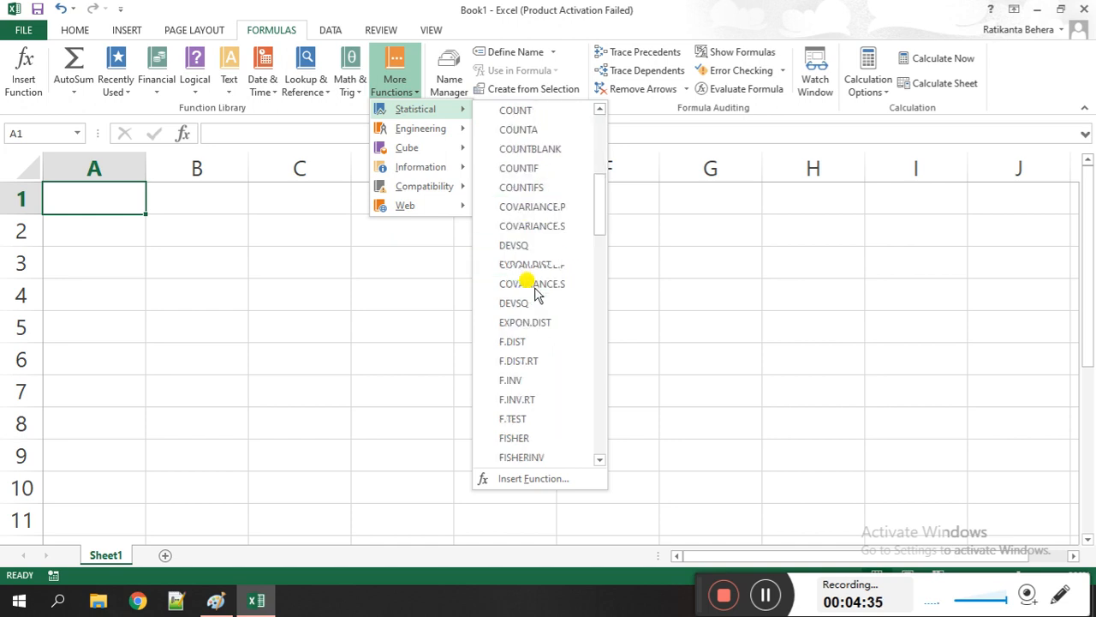
scroll(539, 292, down, 12)
click(121, 248)
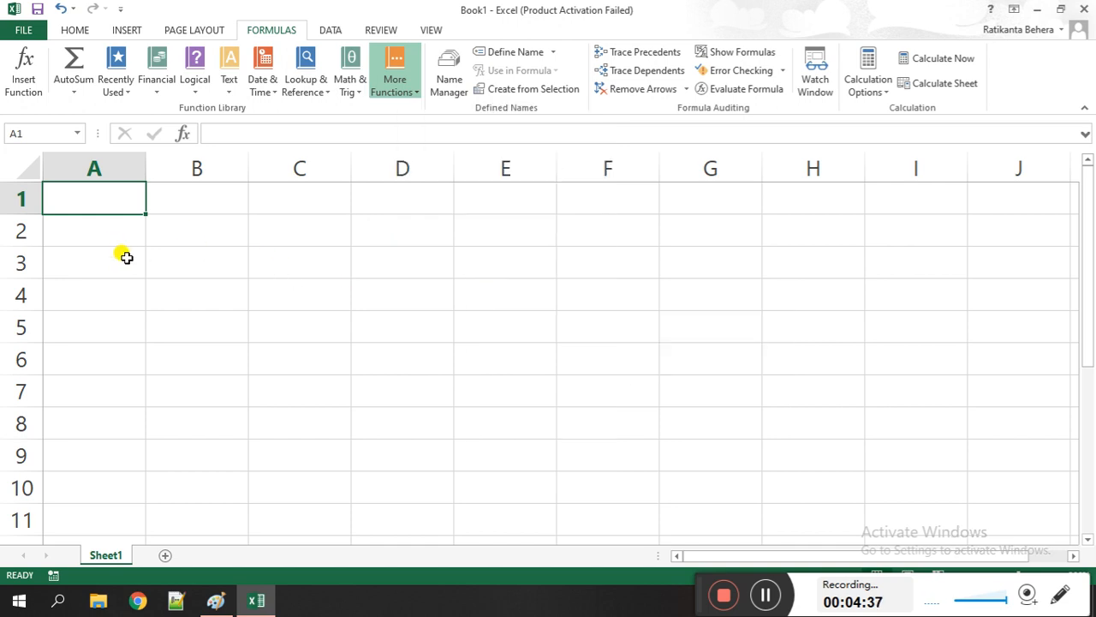
Enter the function names sum, average, maximum and minimum in cells A2 to A5.
click(120, 233)
text(sum)
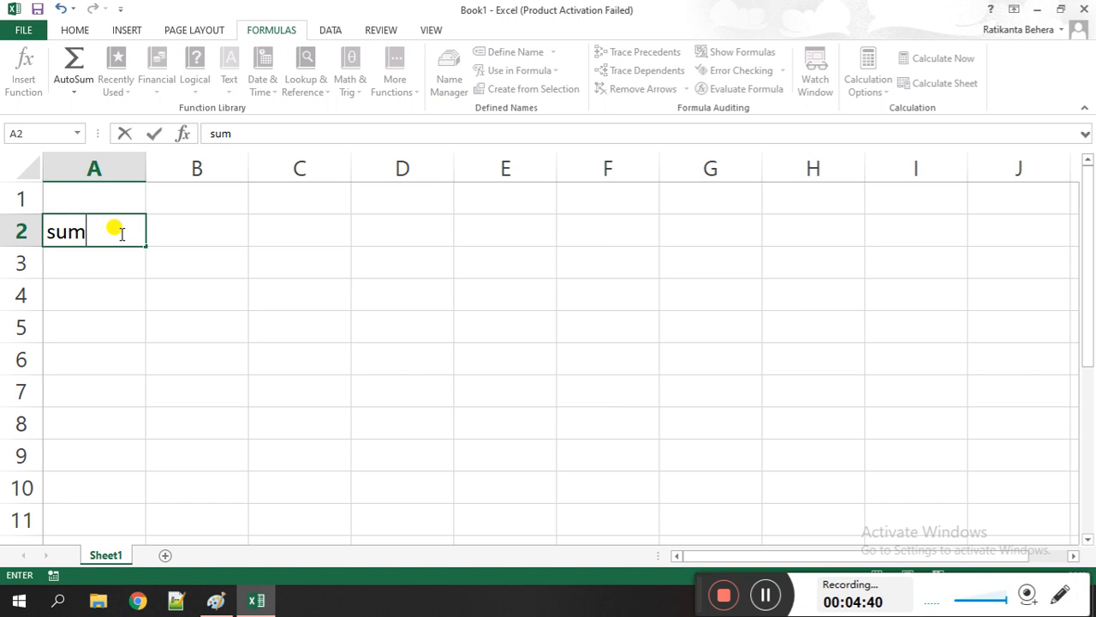
key(Return)
text(average)
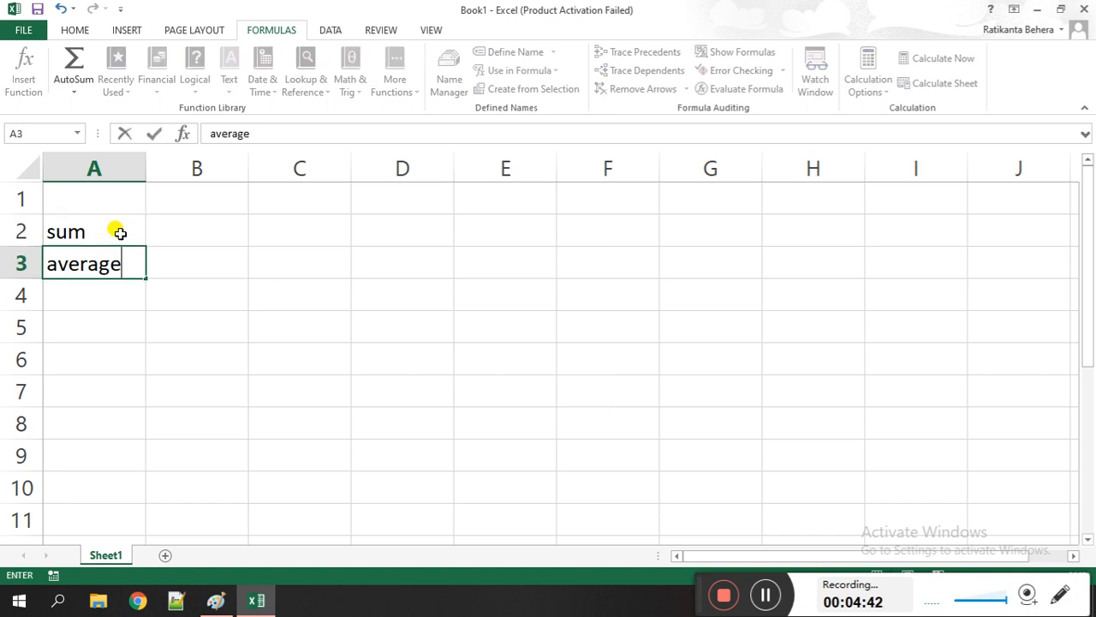
key(Return)
text(maximum)
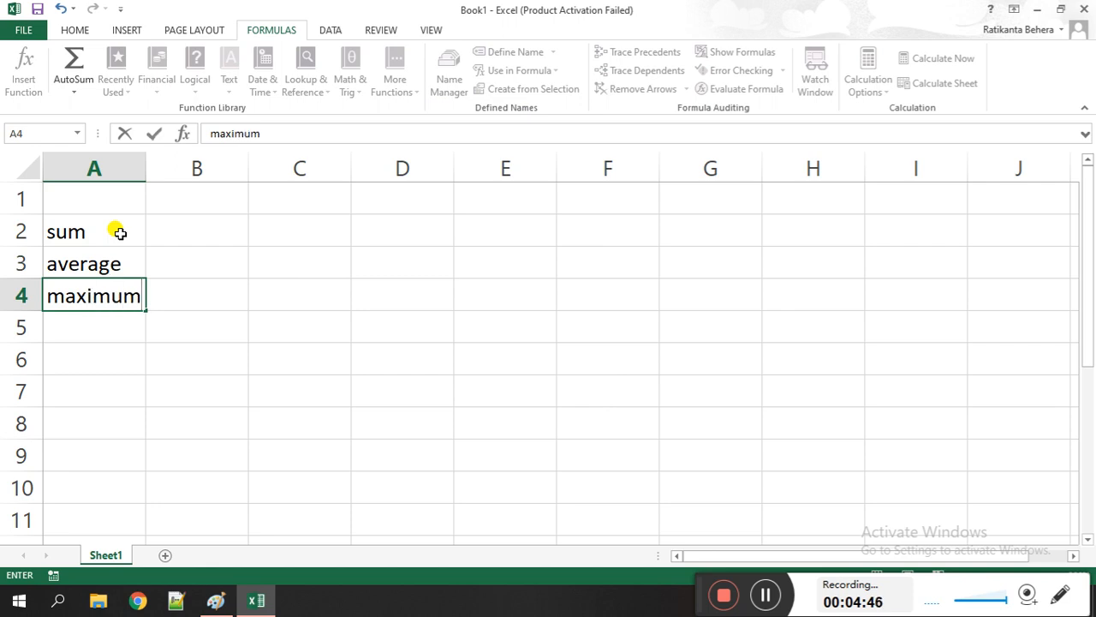
key(Return)
text(minimum)
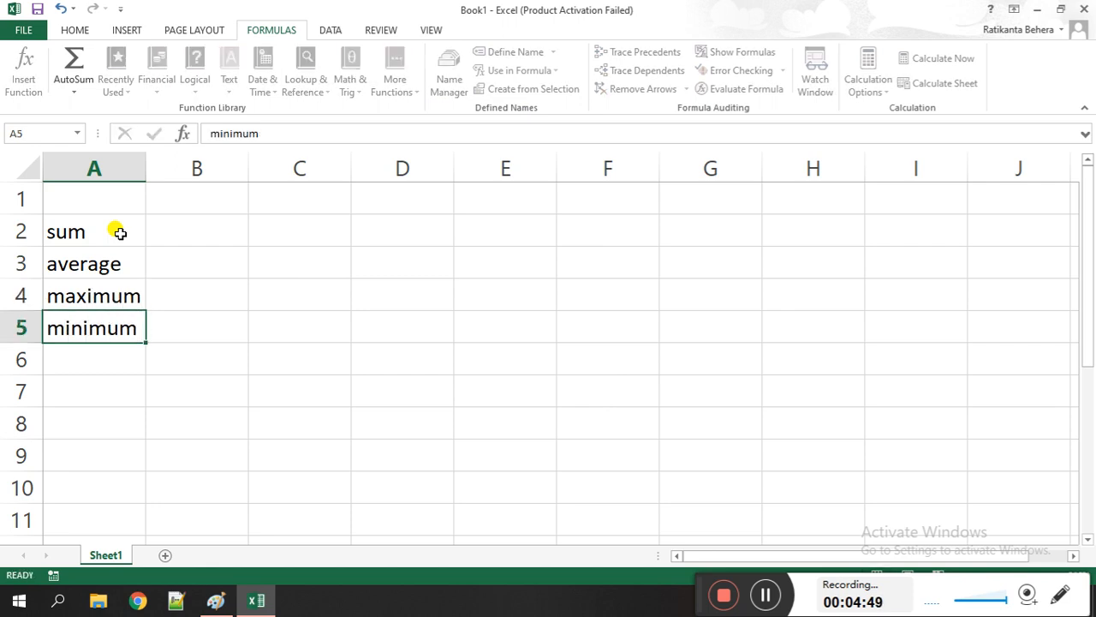
key(Return)
Add the function names count, mode and median in cells A6 to A8.
text(cpou)
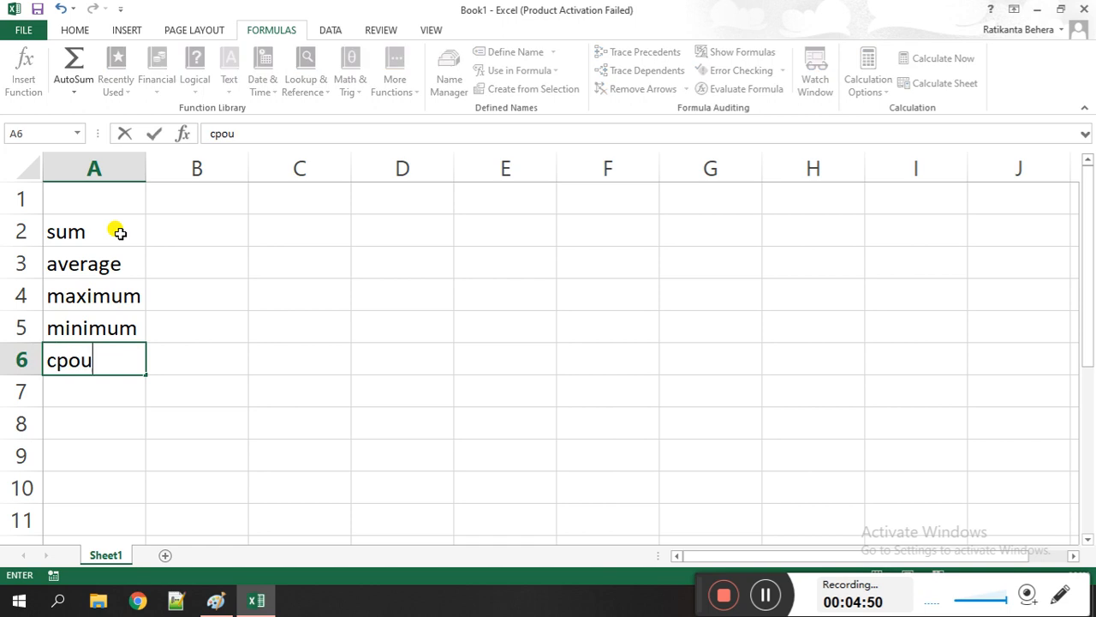
key(BackSpace)
key(BackSpace)
key(BackSpace)
text(ount)
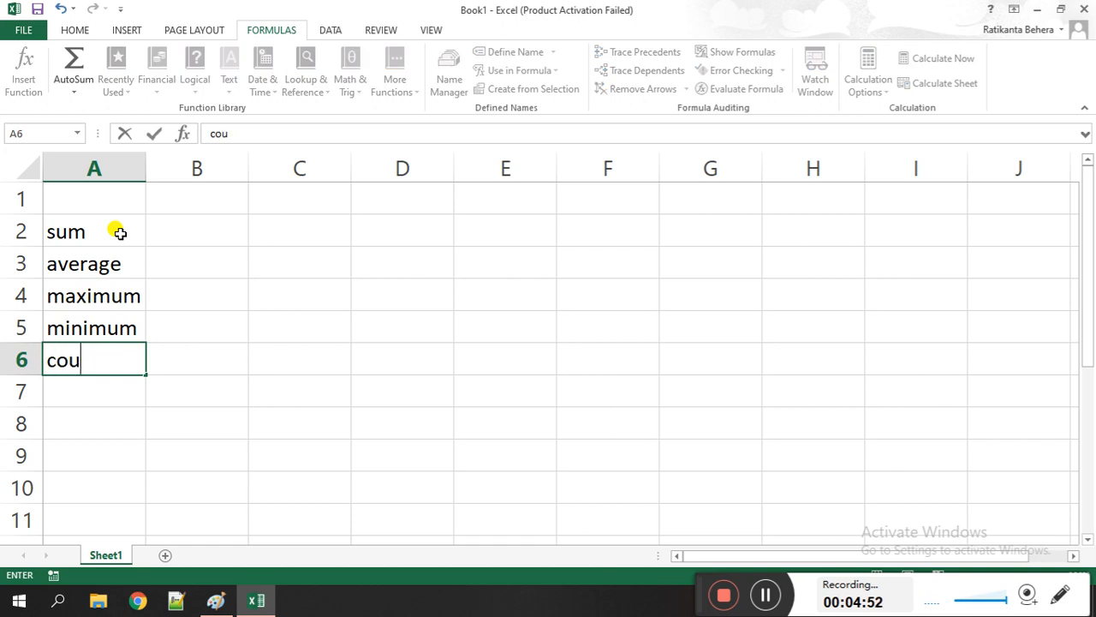
key(Return)
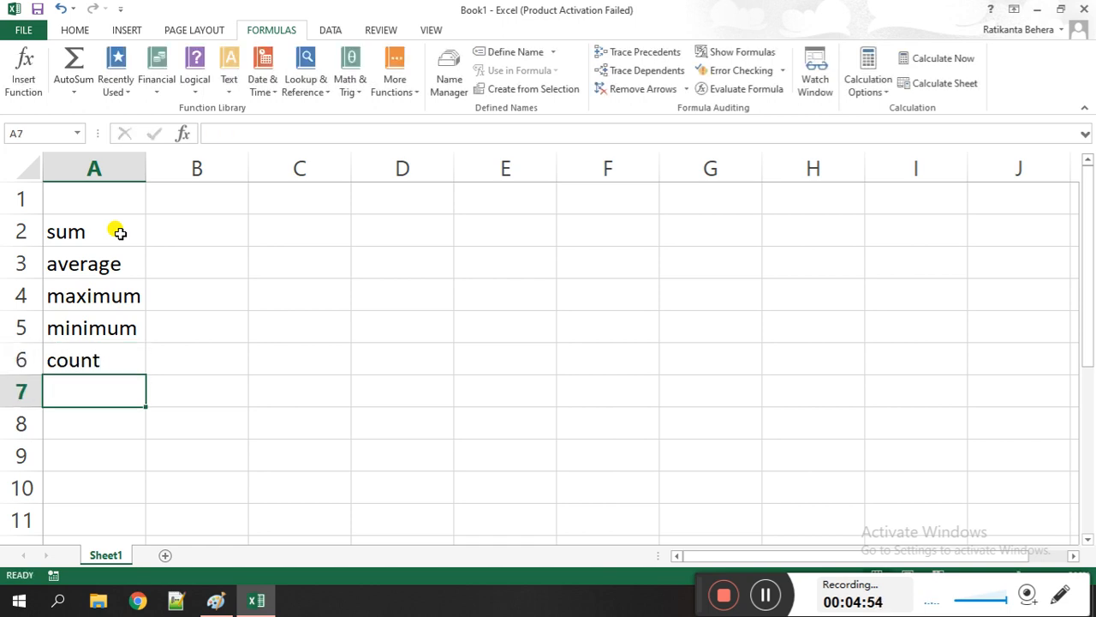
text(mode)
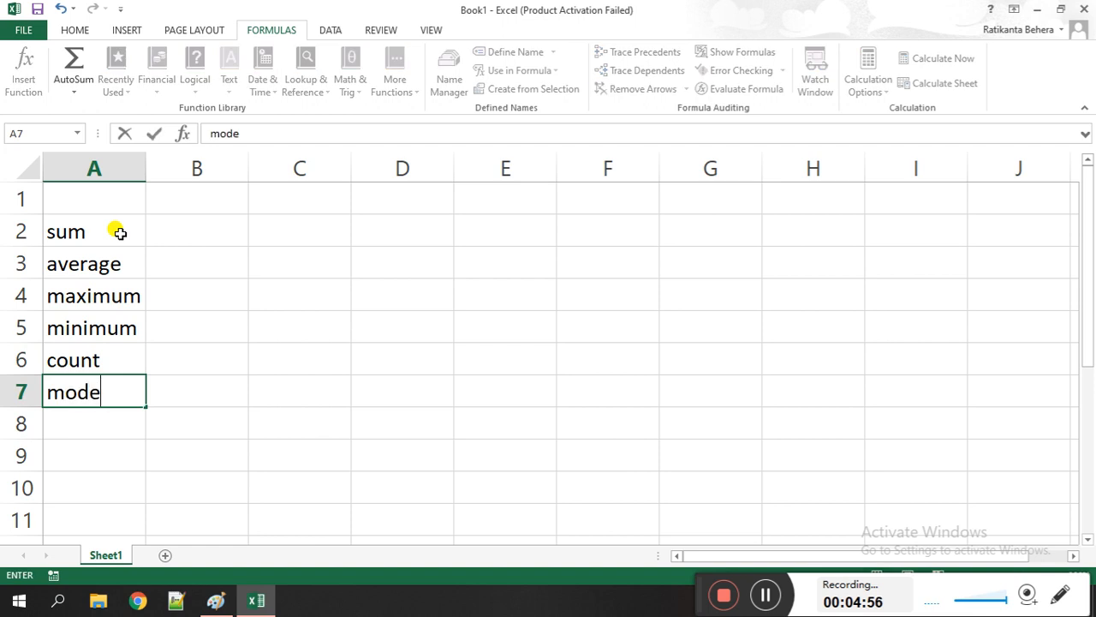
key(Return)
text(median)
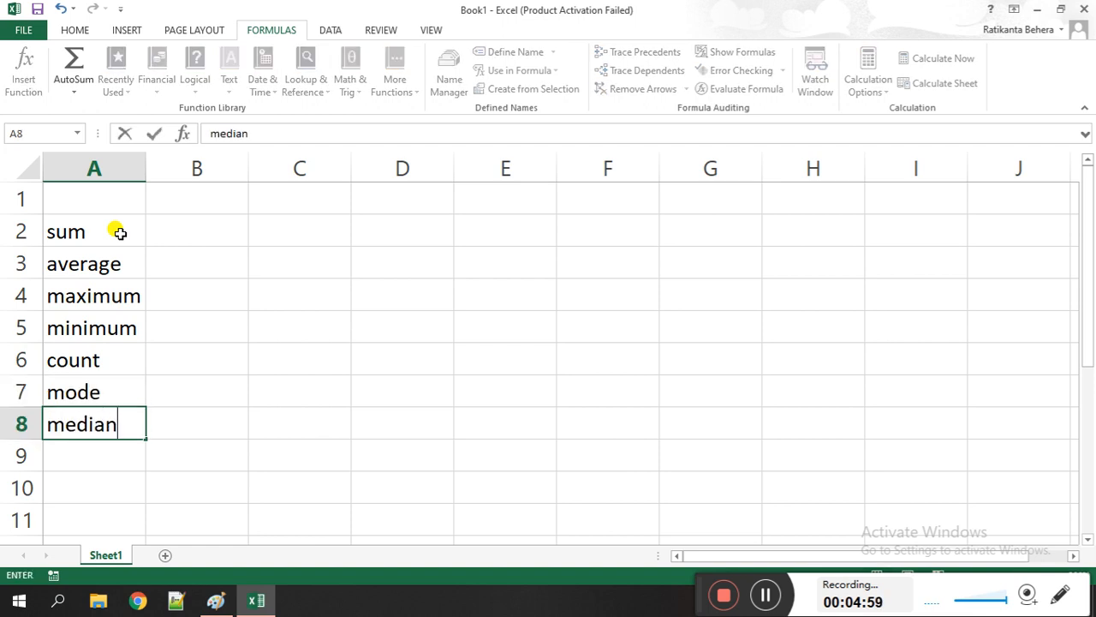
key(Return)
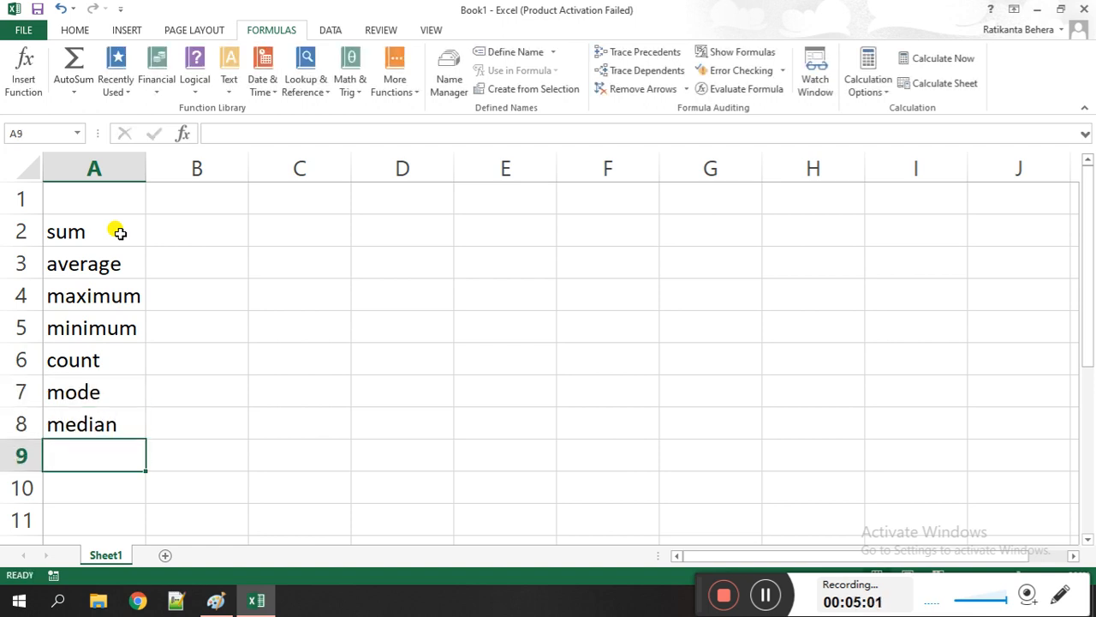
Add the conditional function names sumif, sumifs, countif and countifs in cells A9 to A12.
text(sumif)
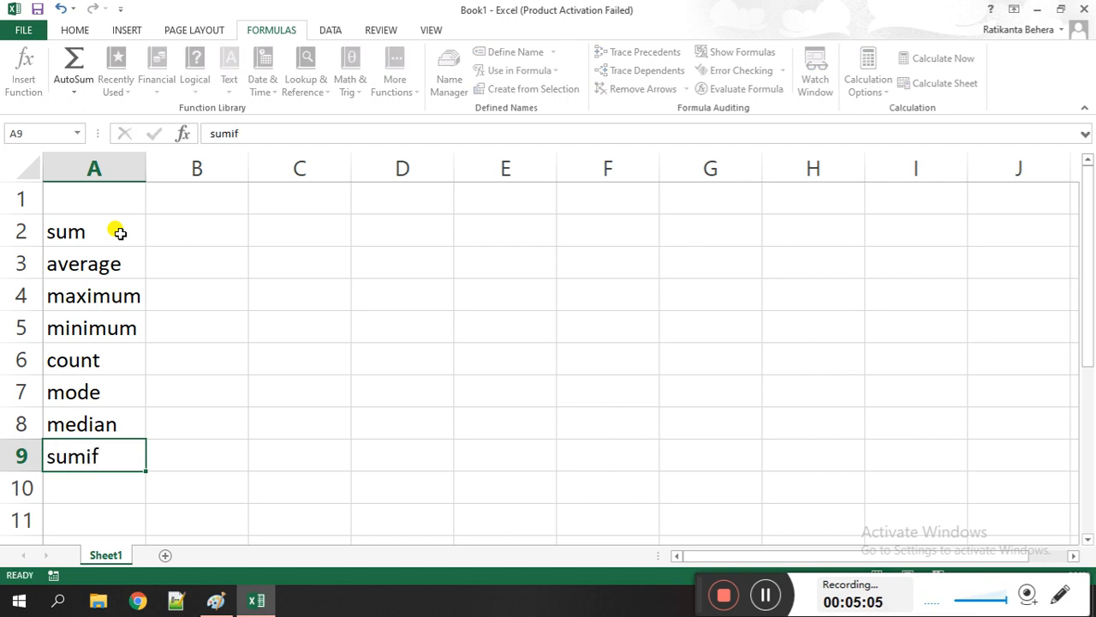
key(Return)
text(sumifs)
key(ctrl+Return)
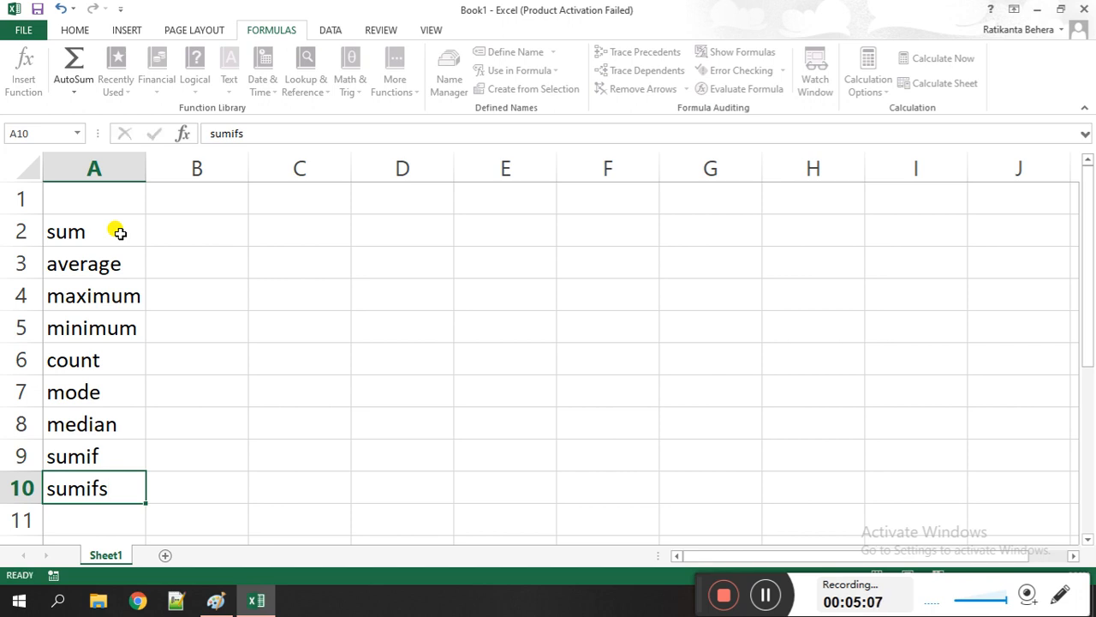
key(Return)
text(countis)
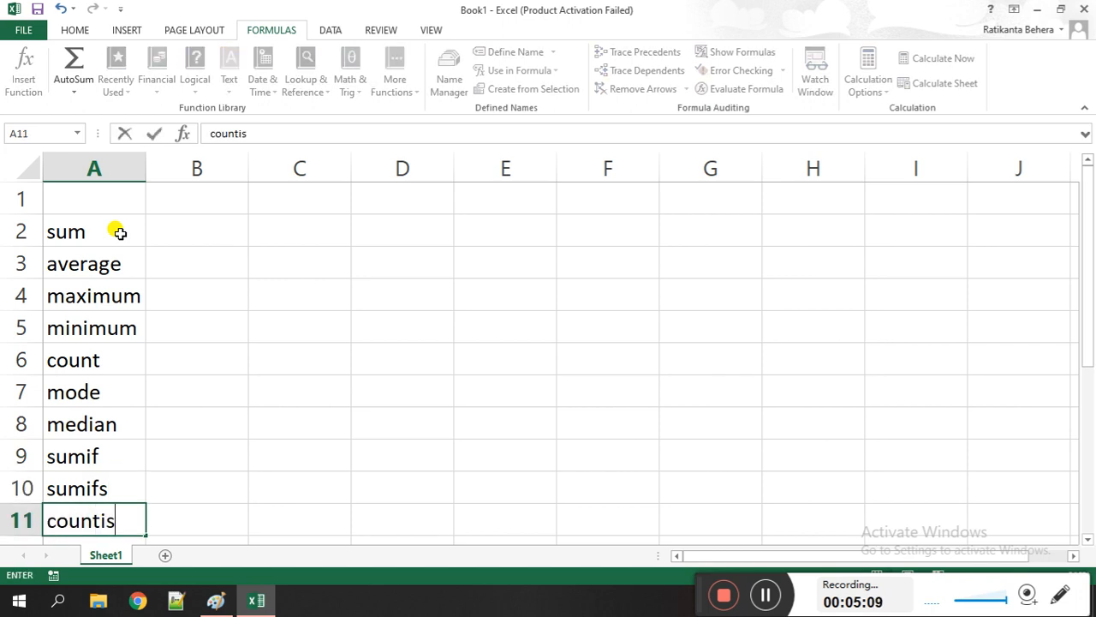
key(BackSpace)
text(f)
key(Return)
text(count)
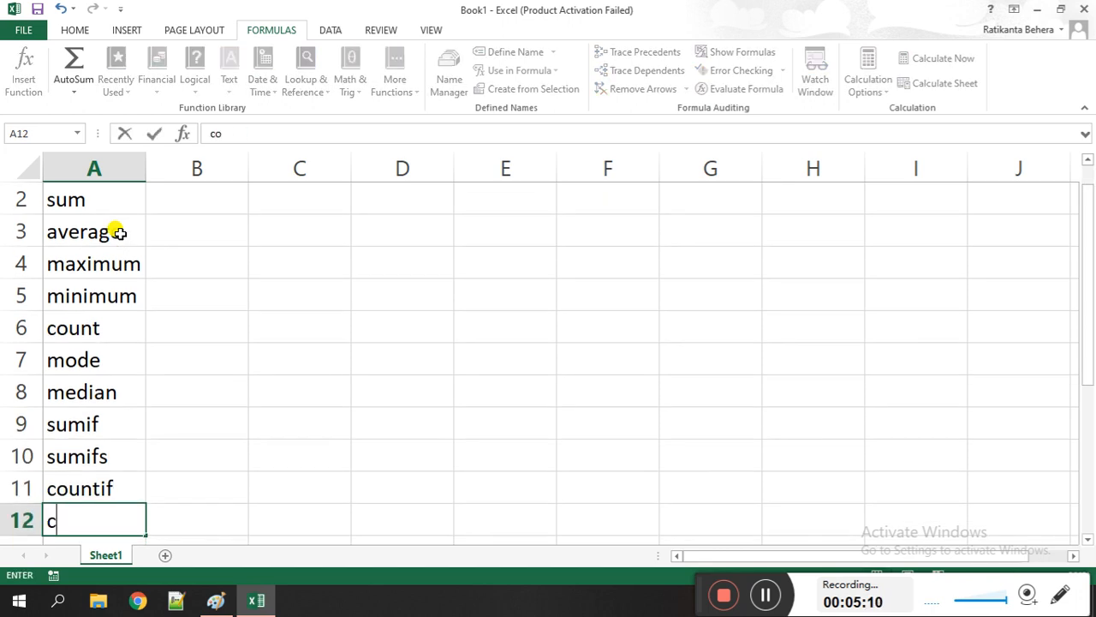
text(ifs)
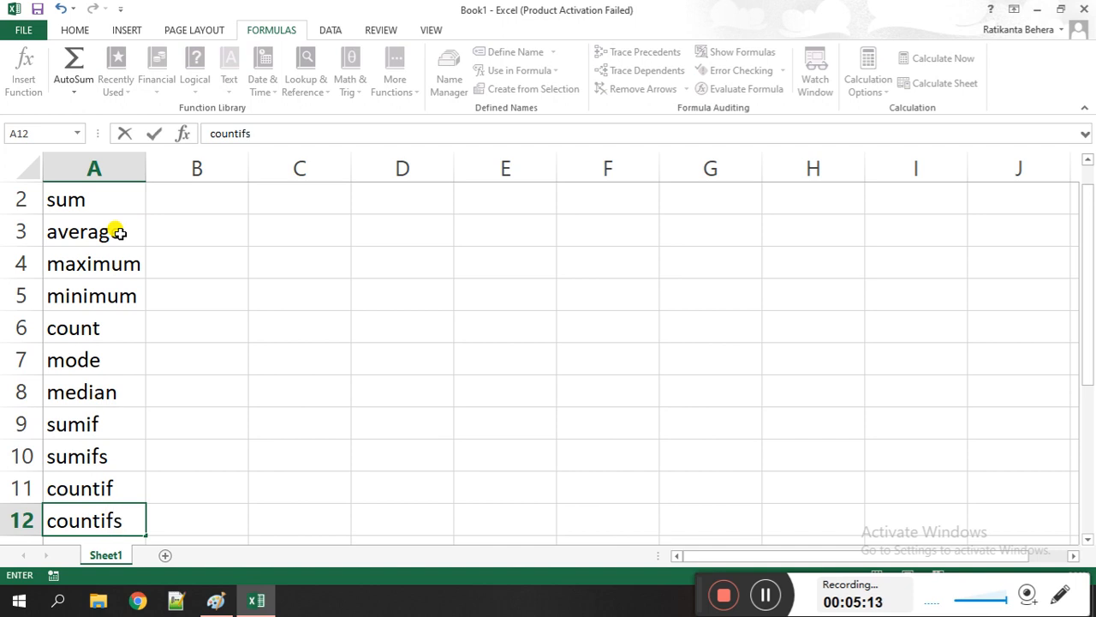
key(Return)
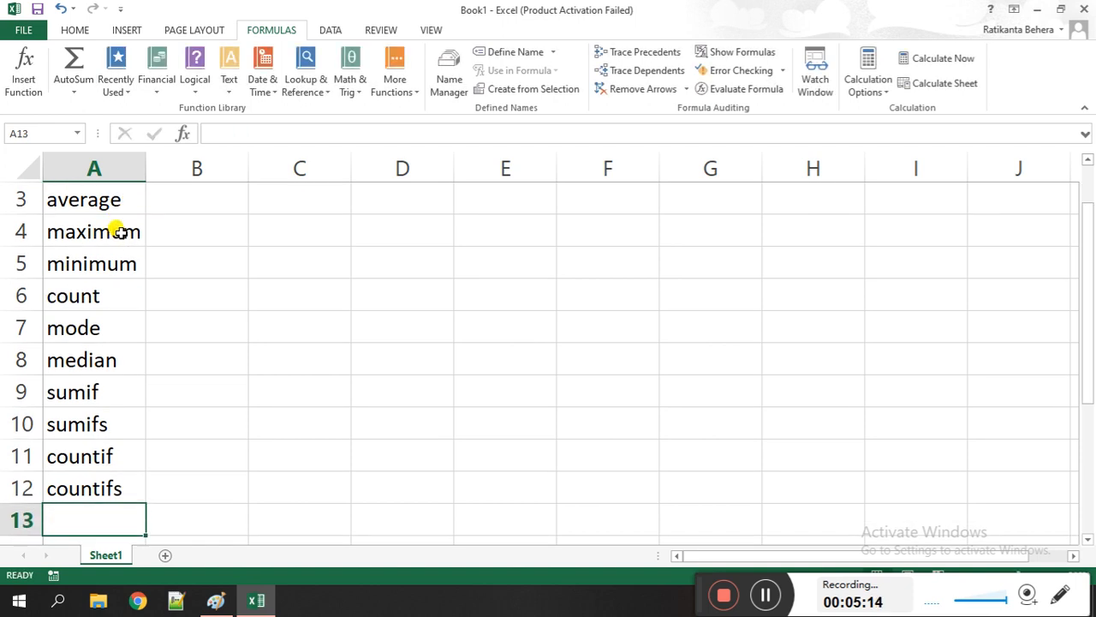
scroll(172, 249, up, 1)
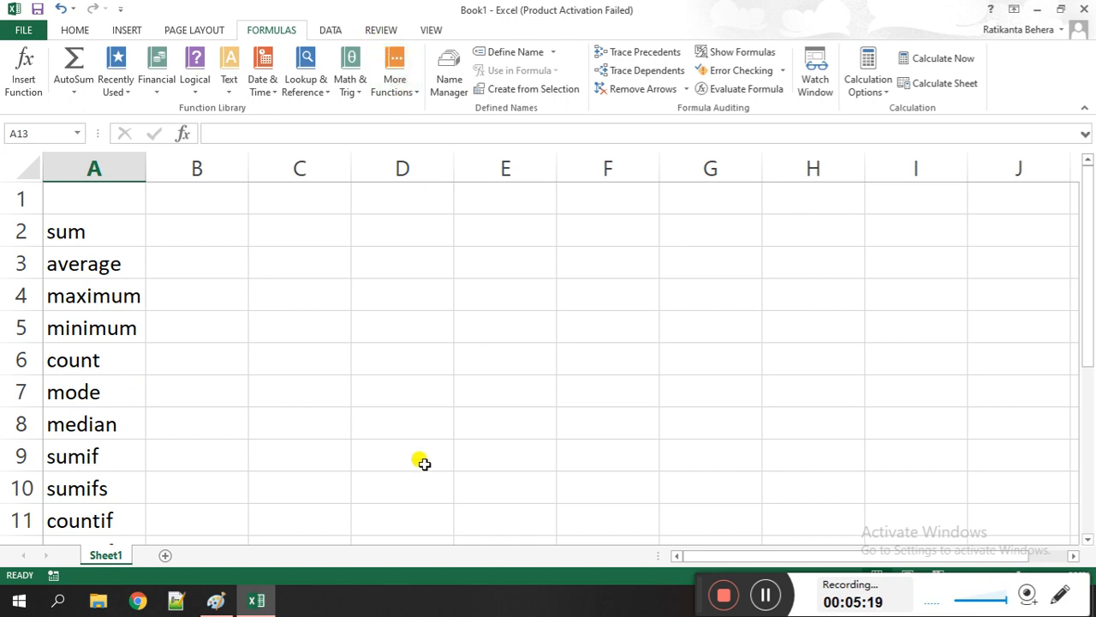
click(403, 223)
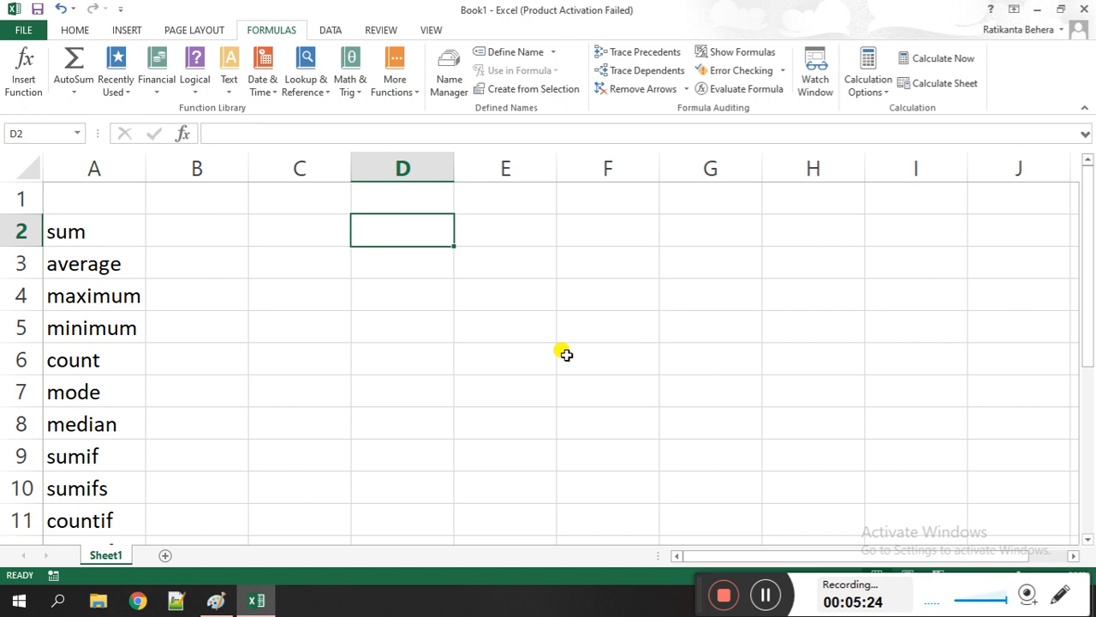
text(=)
key(BackSpace)
text(+)
key(BackSpace)
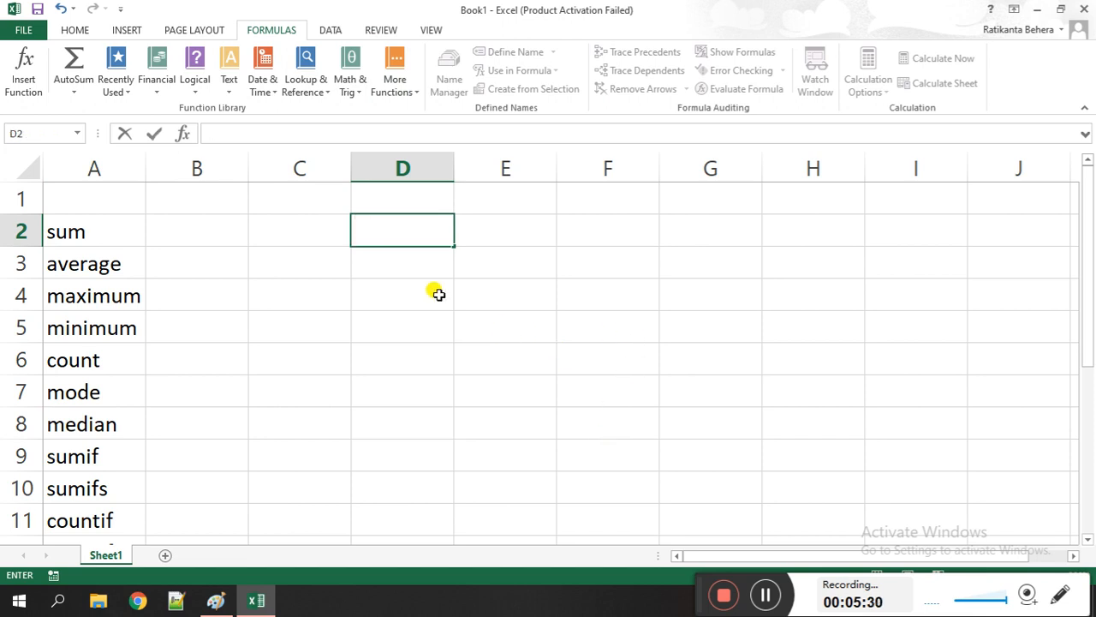
Enter the column headers a, b and c in cells C2, D2 and E2.
click(337, 243)
text(a)
click(404, 243)
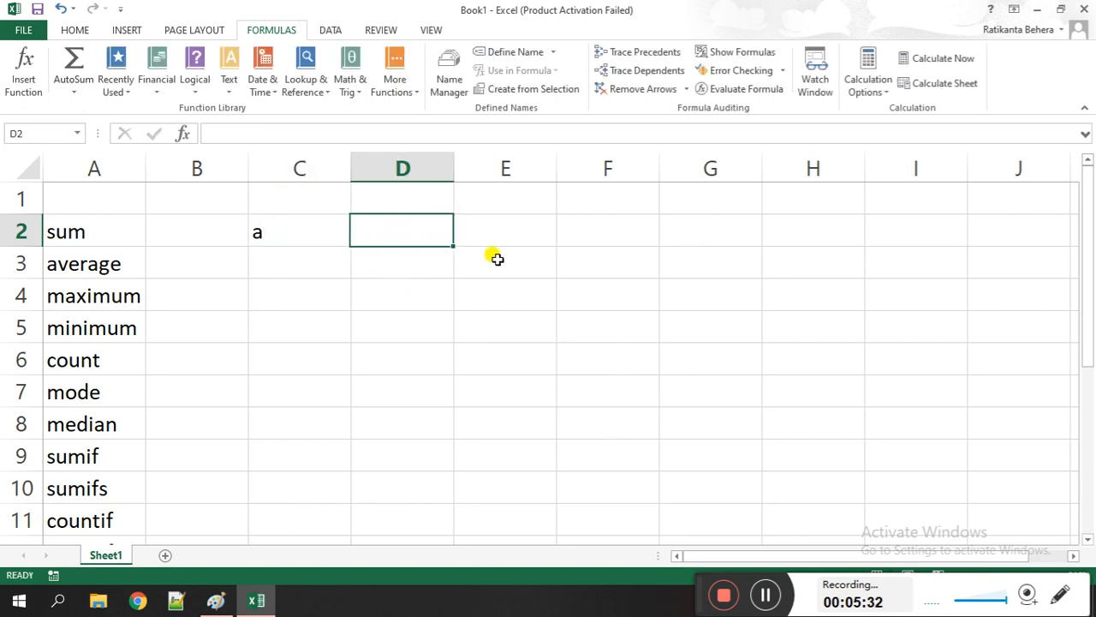
text(b)
click(501, 233)
text(c)
Fill cells C3 to C5 under header a with the values 10, 20 and 30.
click(331, 266)
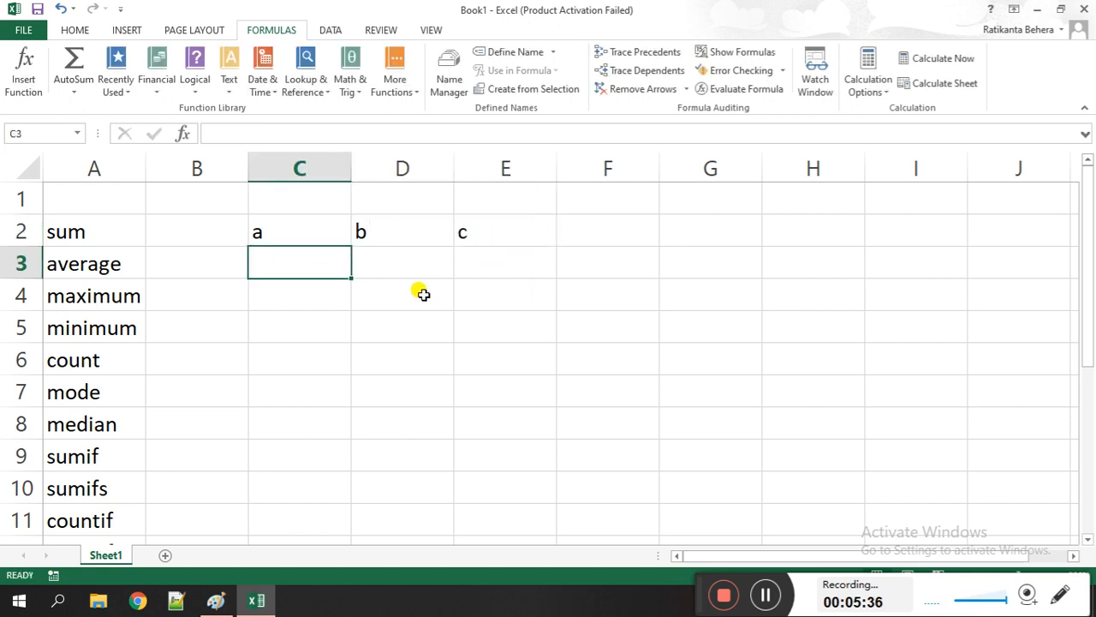
text(10)
key(Return)
text(20)
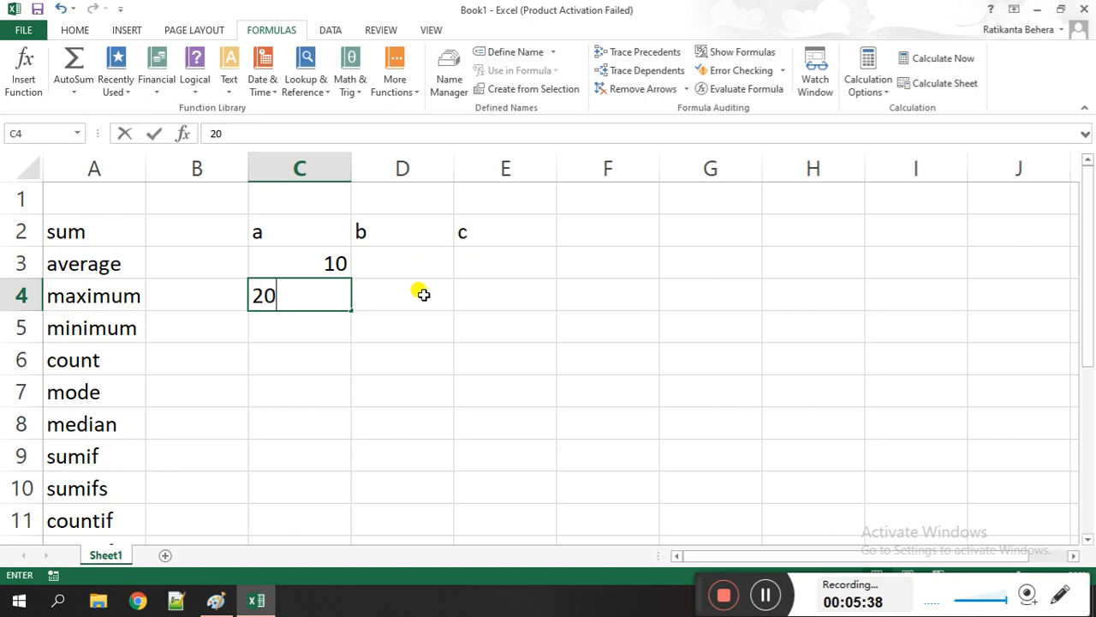
key(Return)
text(30)
Fill cells D3 to D5 under header b with the values 40, 50 and 60.
click(423, 294)
key(Up)
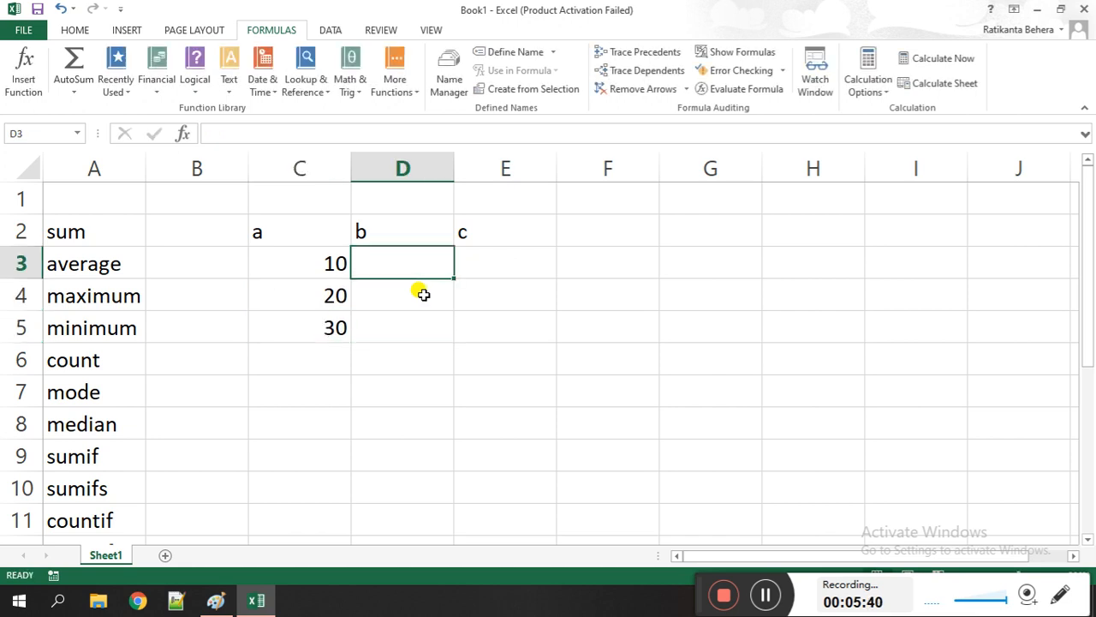
text(40)
key(Return)
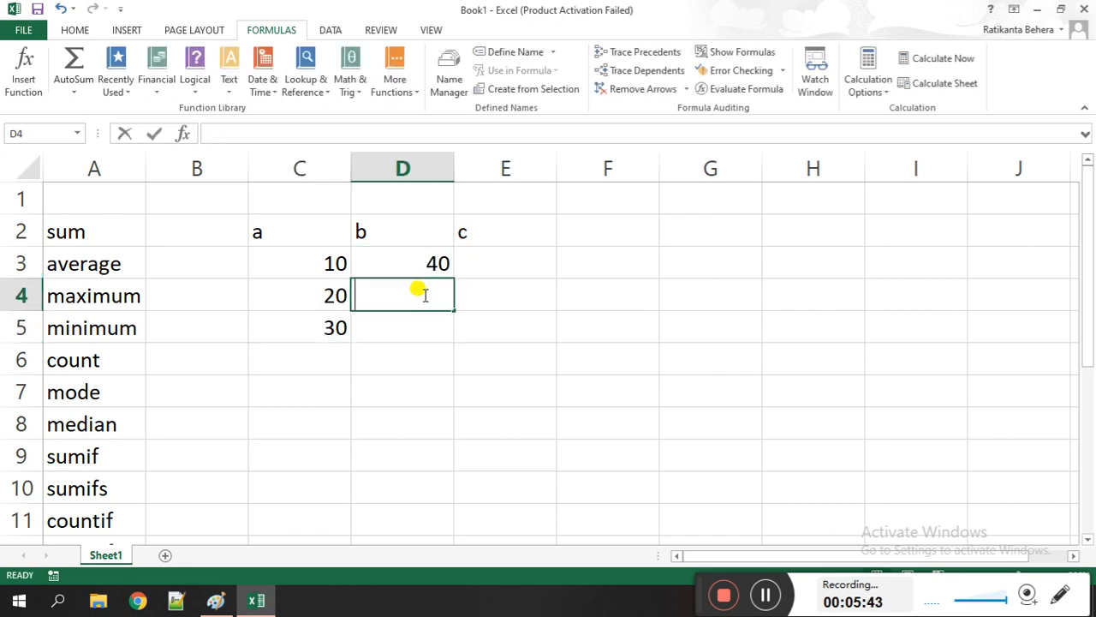
text(50)
key(Return)
text(60)
key(ctrl+Return)
Enter 45 in cell E3 under header c and change cell D3 to 65.
key(Right)
key(Up)
key(Up)
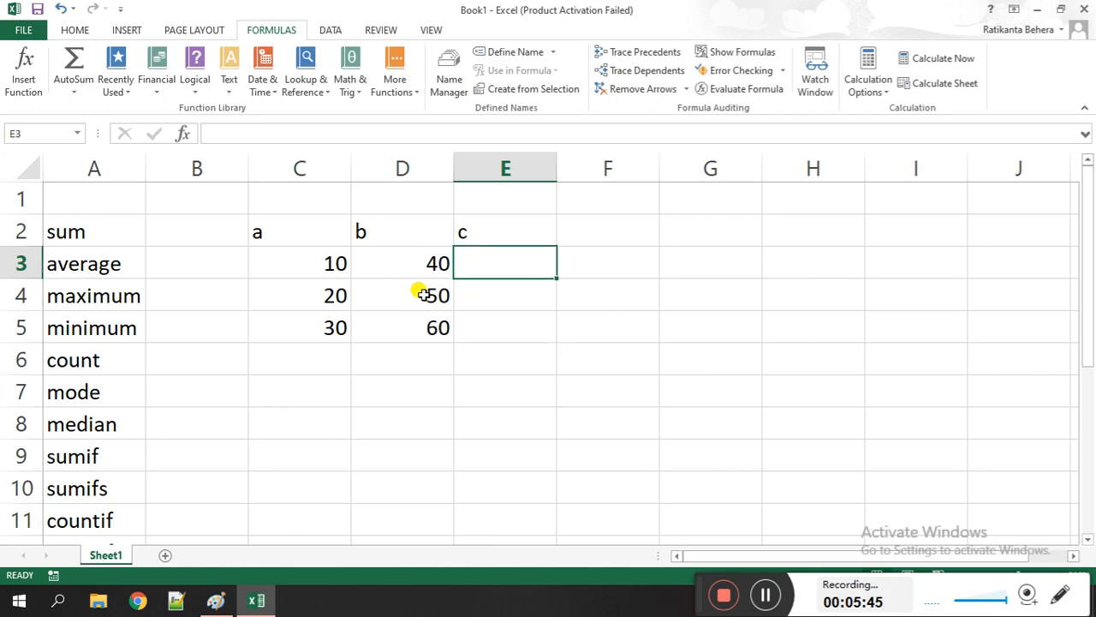
text(45)
key(Left)
text(65)
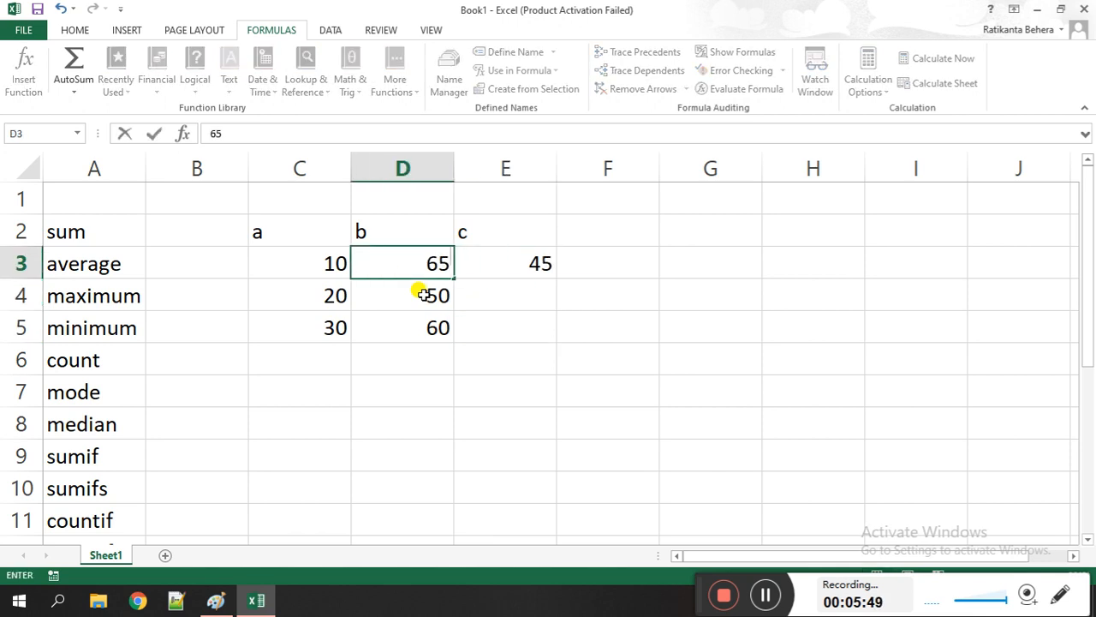
key(Right)
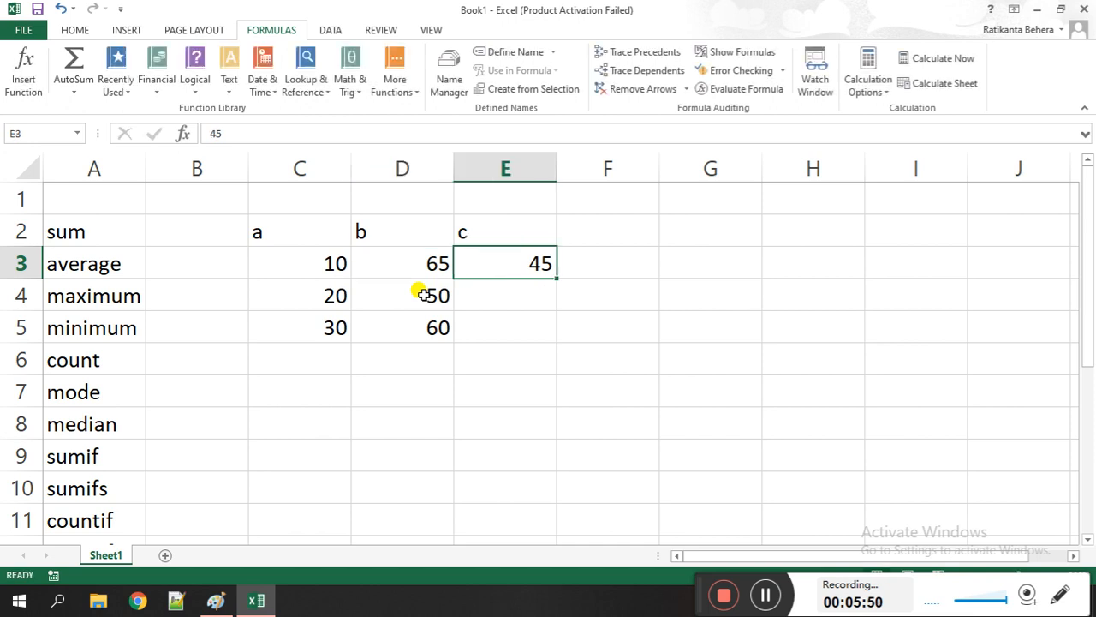
Enter the values 65 and 75 in cells E4 and E5 under header c.
key(Down)
text(65)
key(Return)
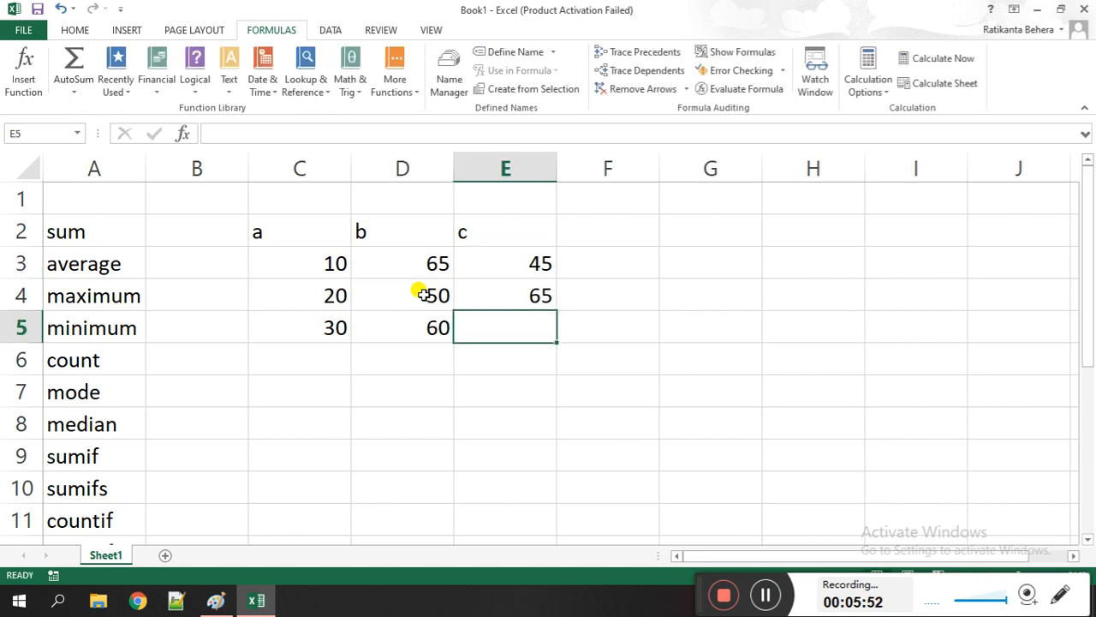
text(75)
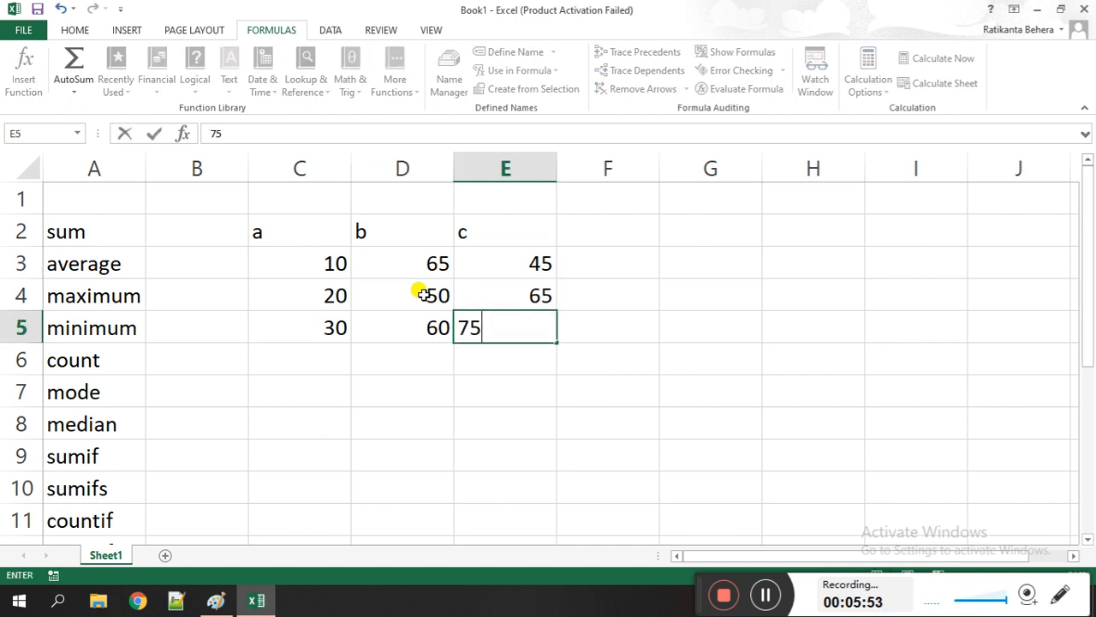
click(465, 361)
Enter the formula =sum(10,45,20) in cell F3 to add directly typed numbers.
click(633, 268)
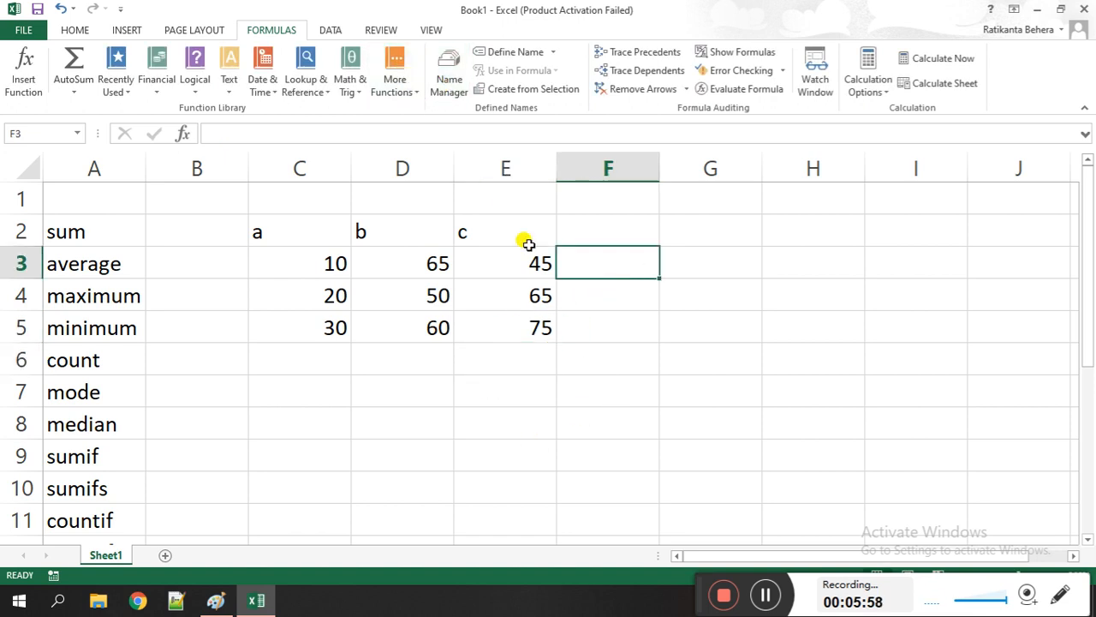
text(=)
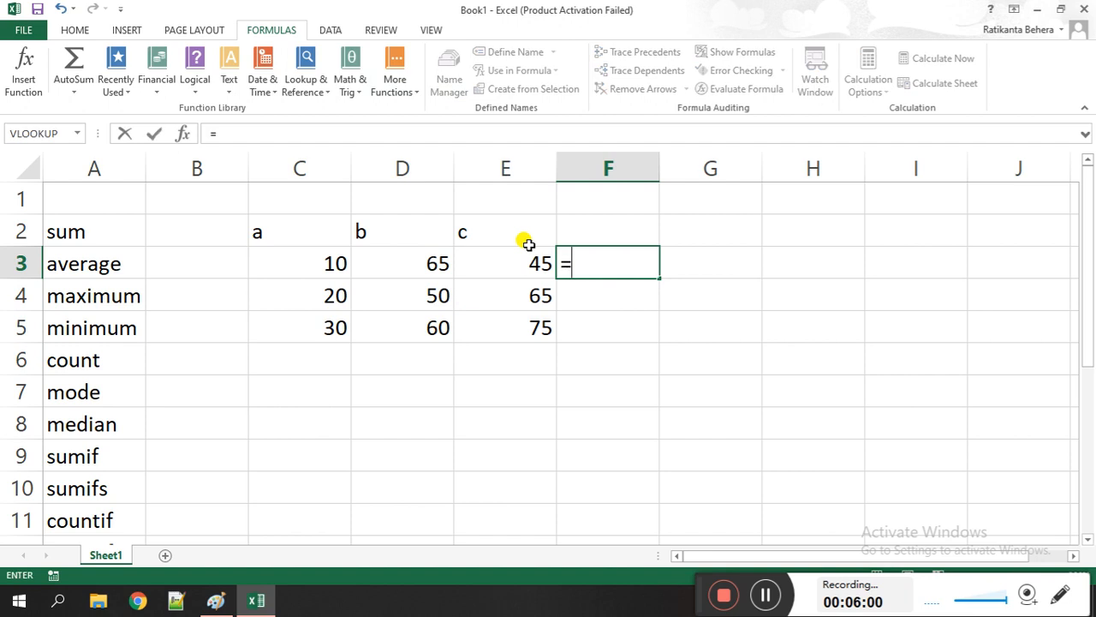
text(sum)
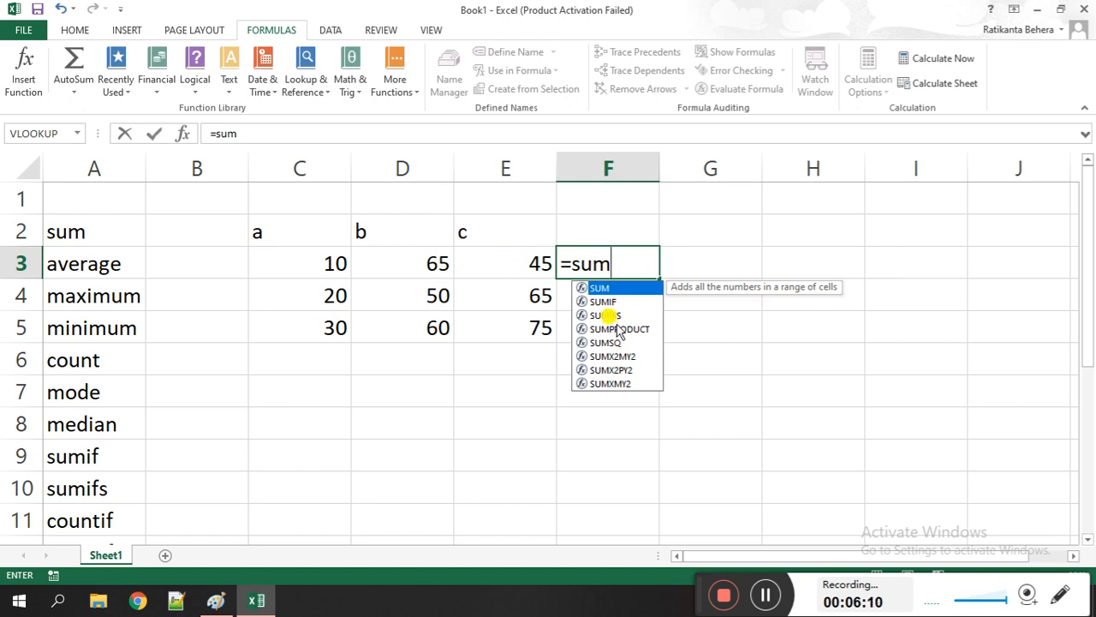
text(m)
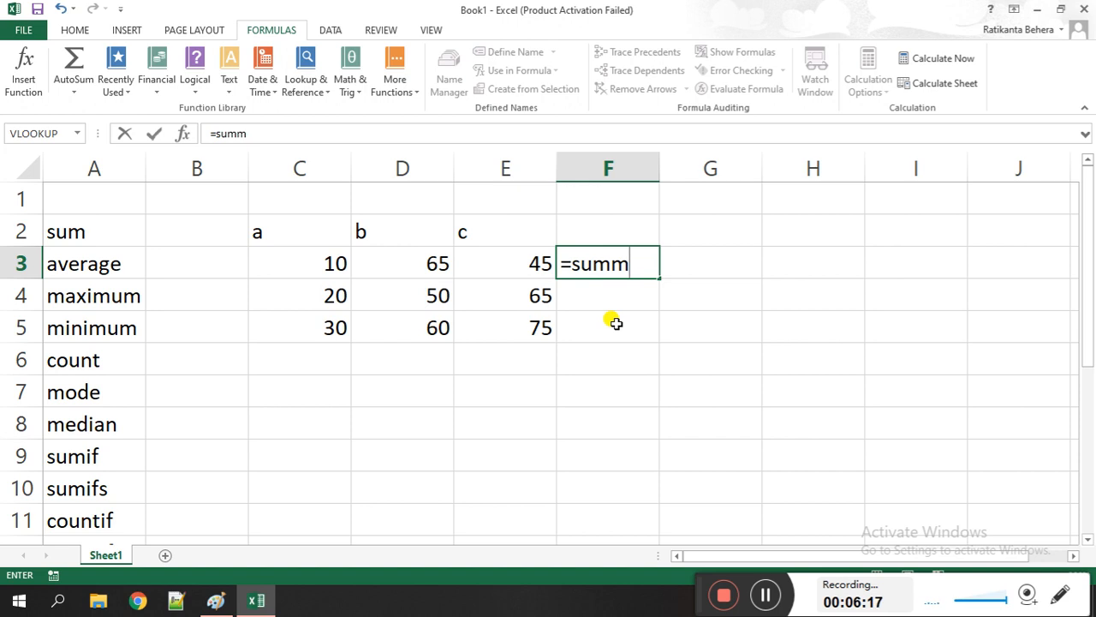
key(BackSpace)
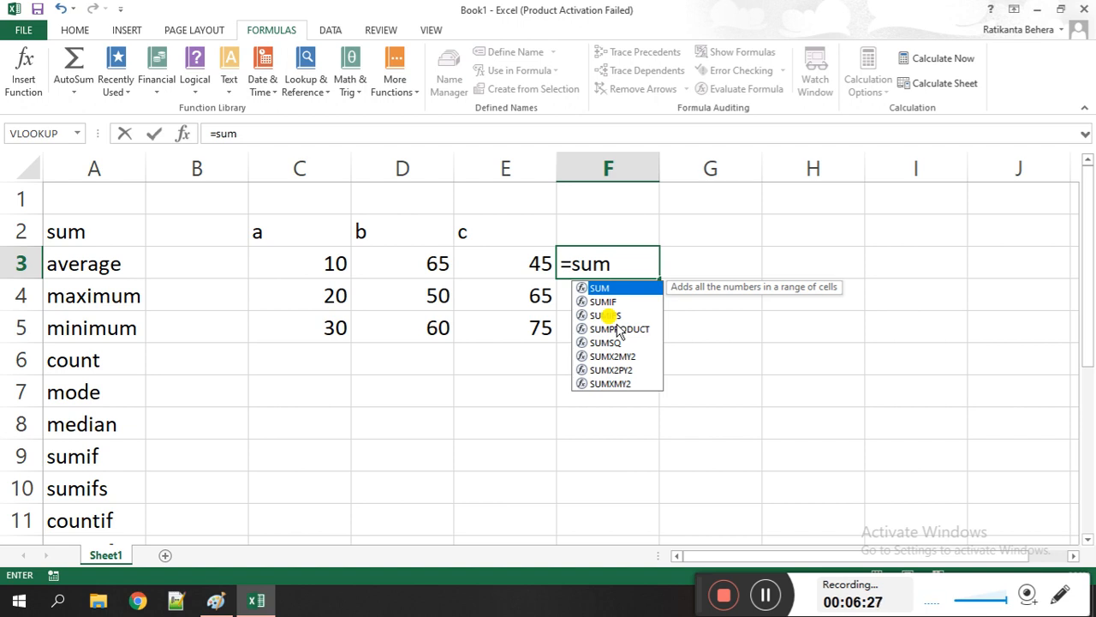
text(()
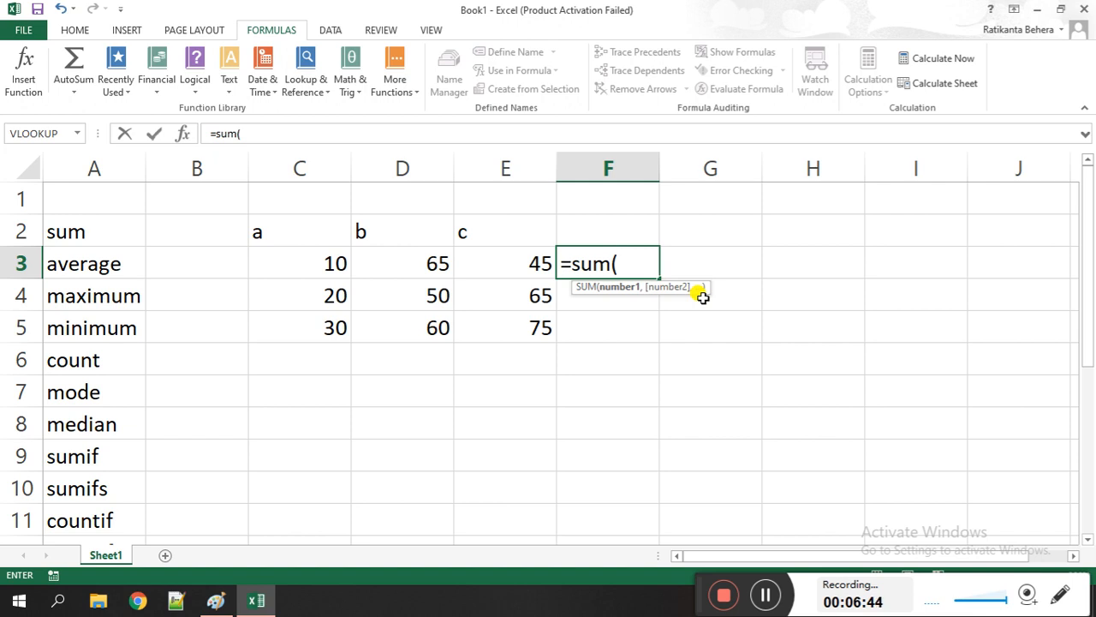
text(10,)
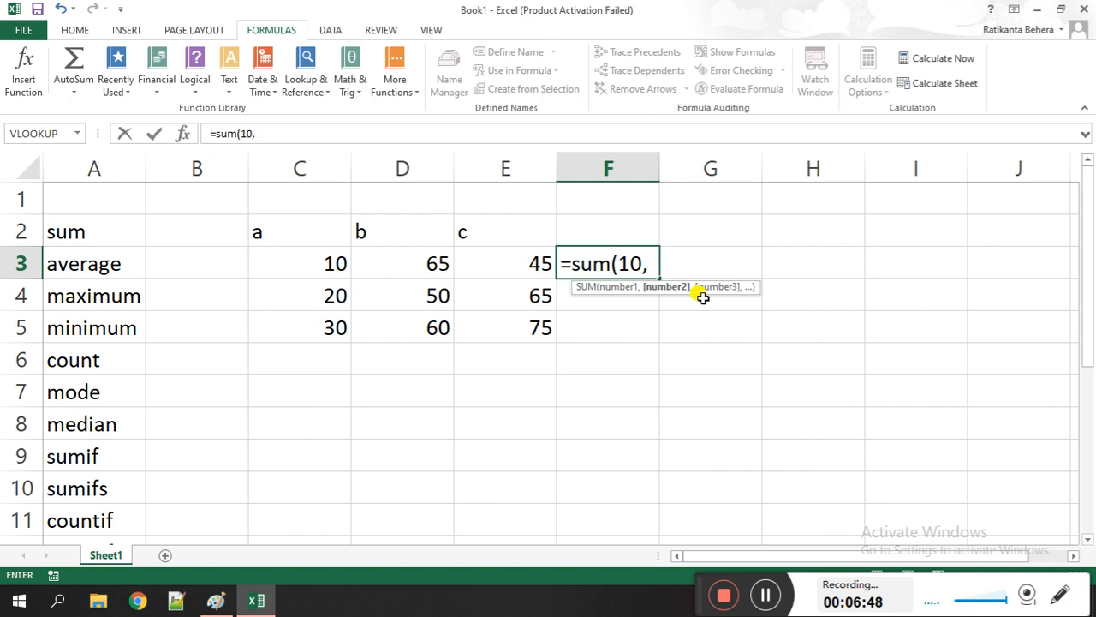
text(45,)
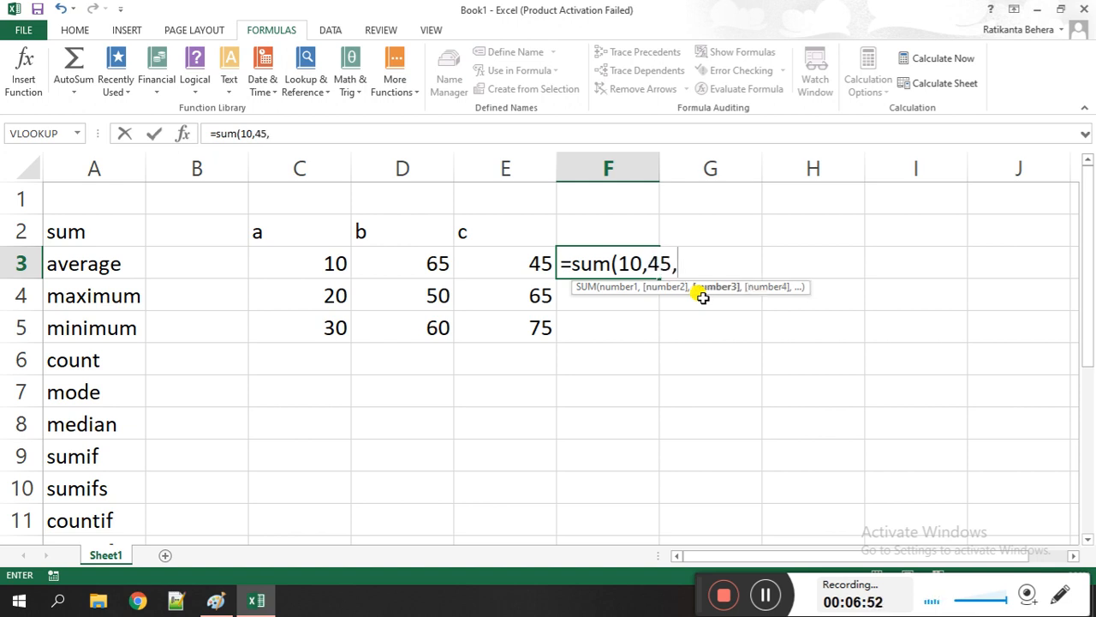
text(20)
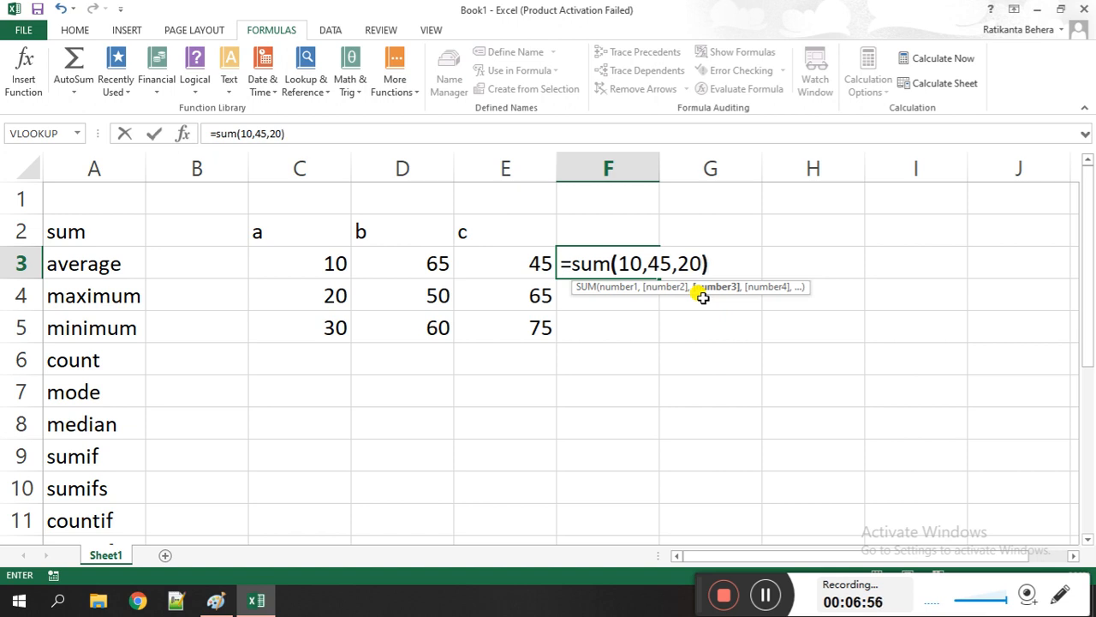
text())
key(Return)
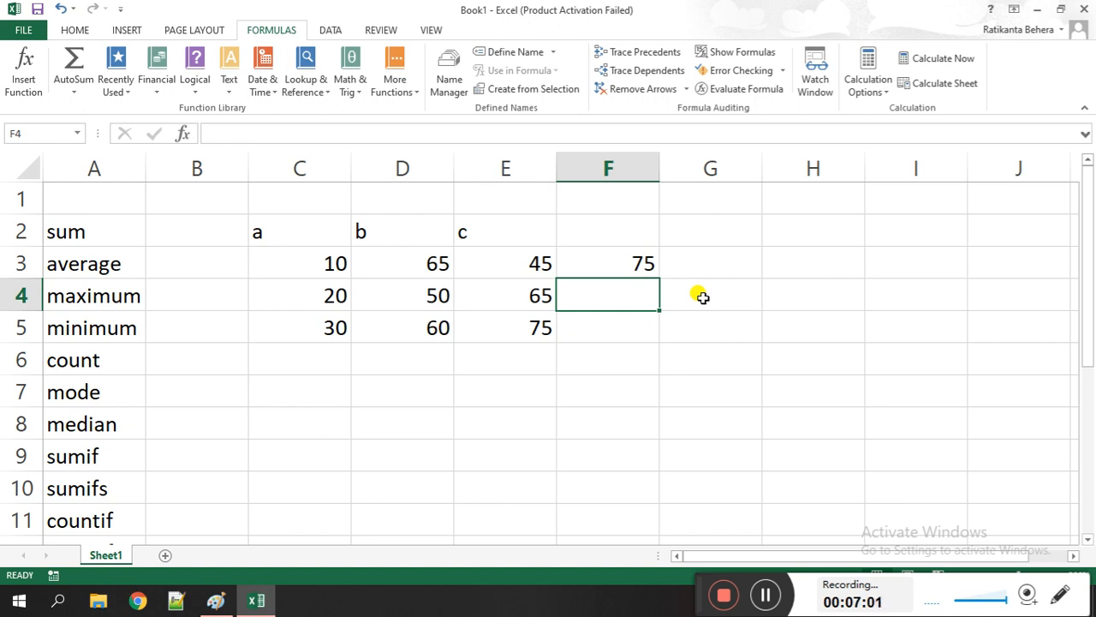
Enter a SUM formula in cell G3 with C3, D3 and E3 as separate comma-separated cell references.
click(677, 260)
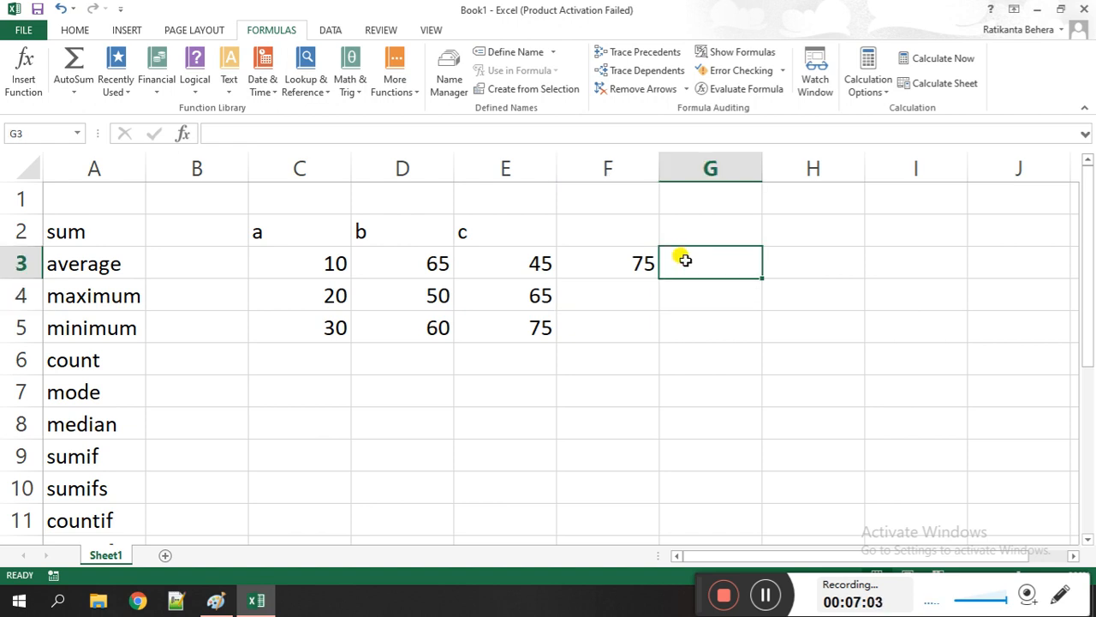
text(=sum()
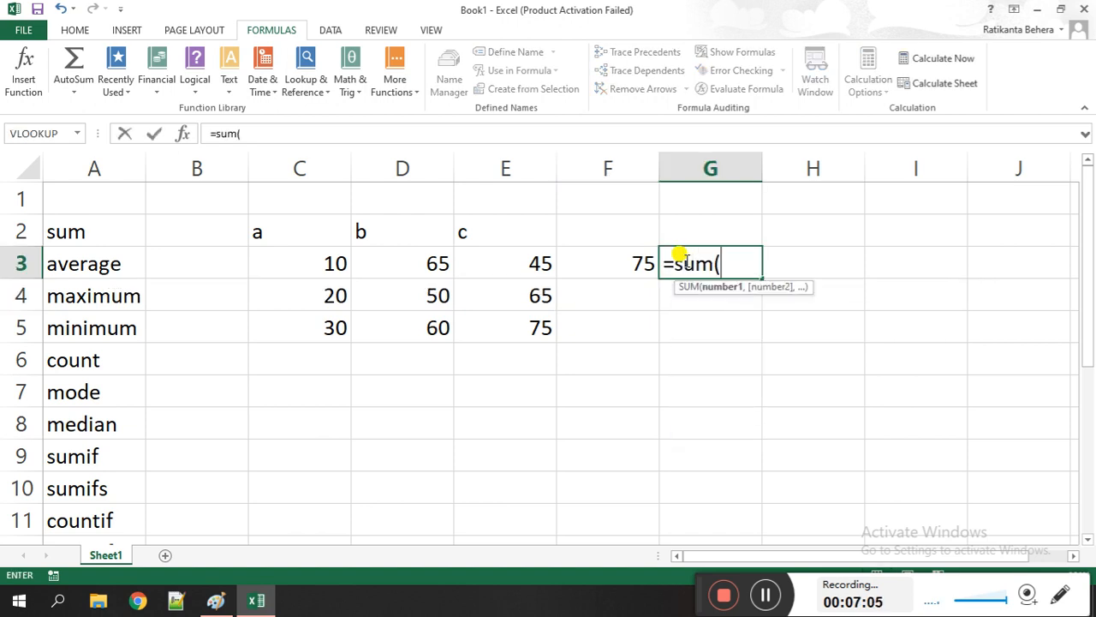
click(296, 263)
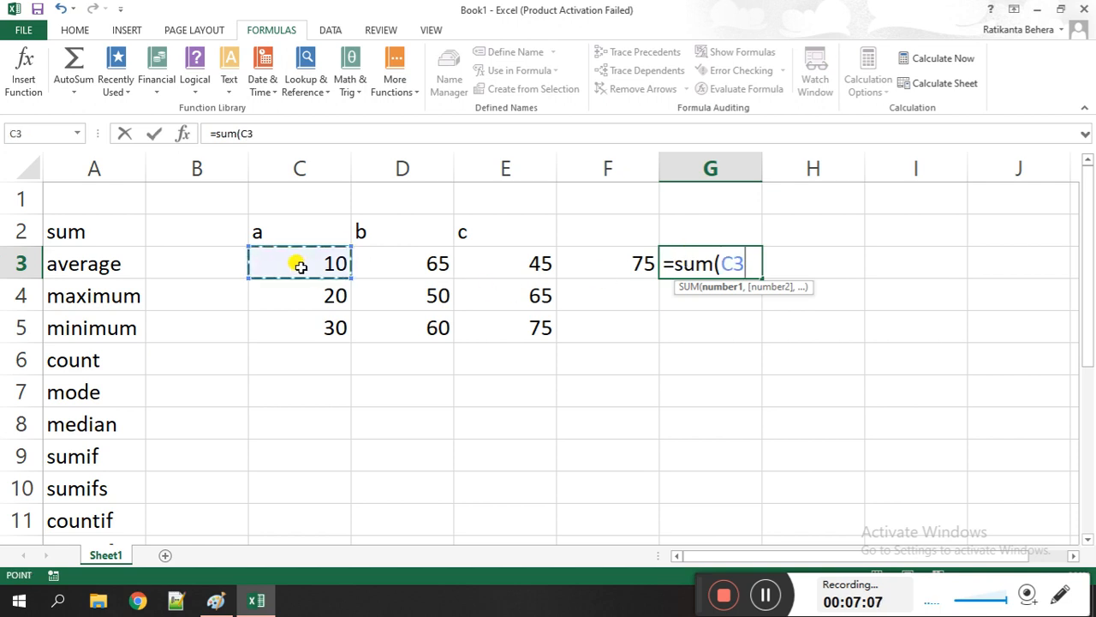
text(,)
click(401, 264)
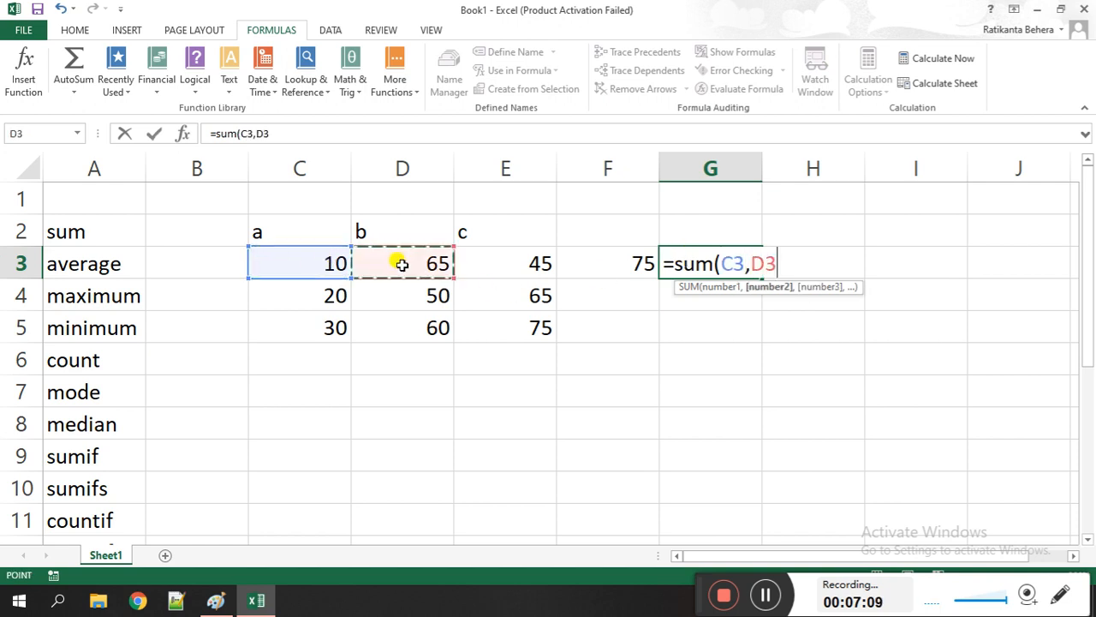
text(,)
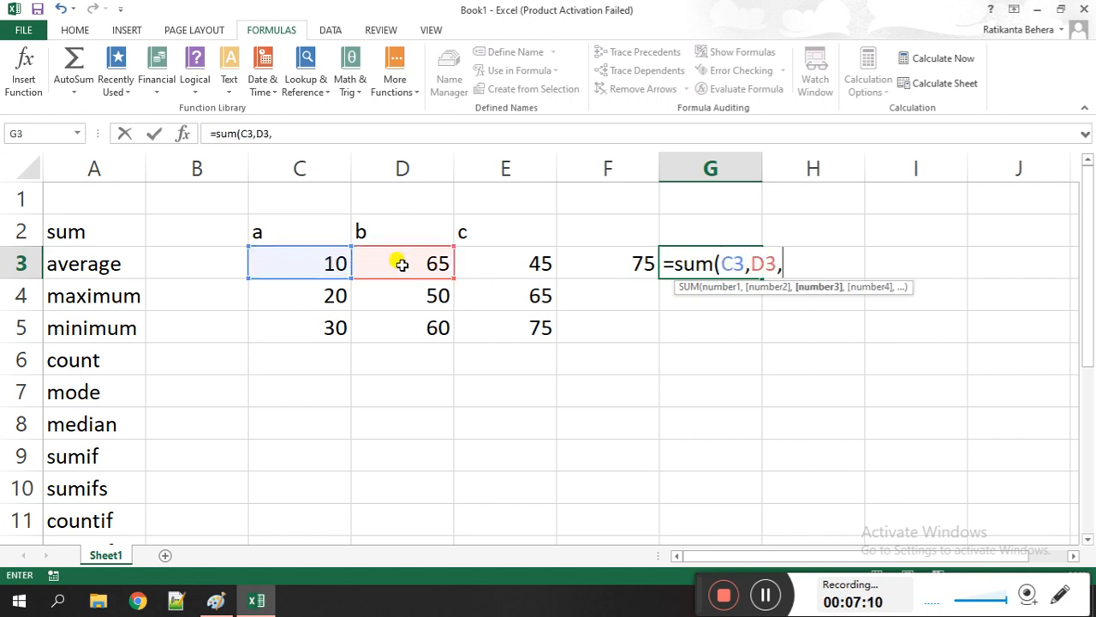
click(489, 264)
text())
key(Return)
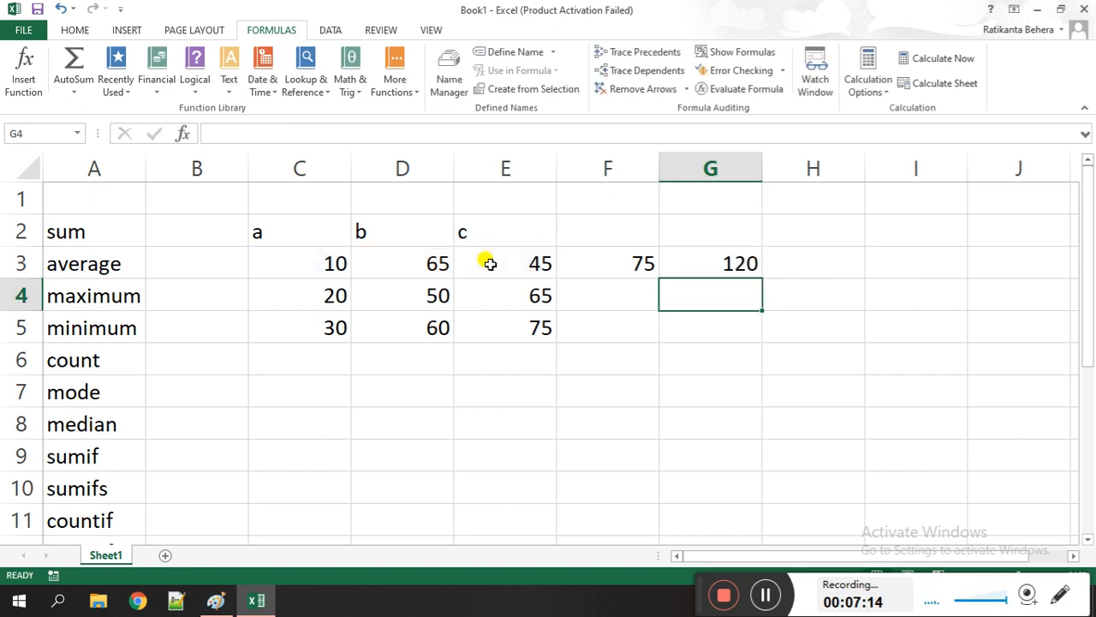
Enter the formula =sum(C3:E3) in cell H3 to add the row's values as a range.
key(Right)
key(Up)
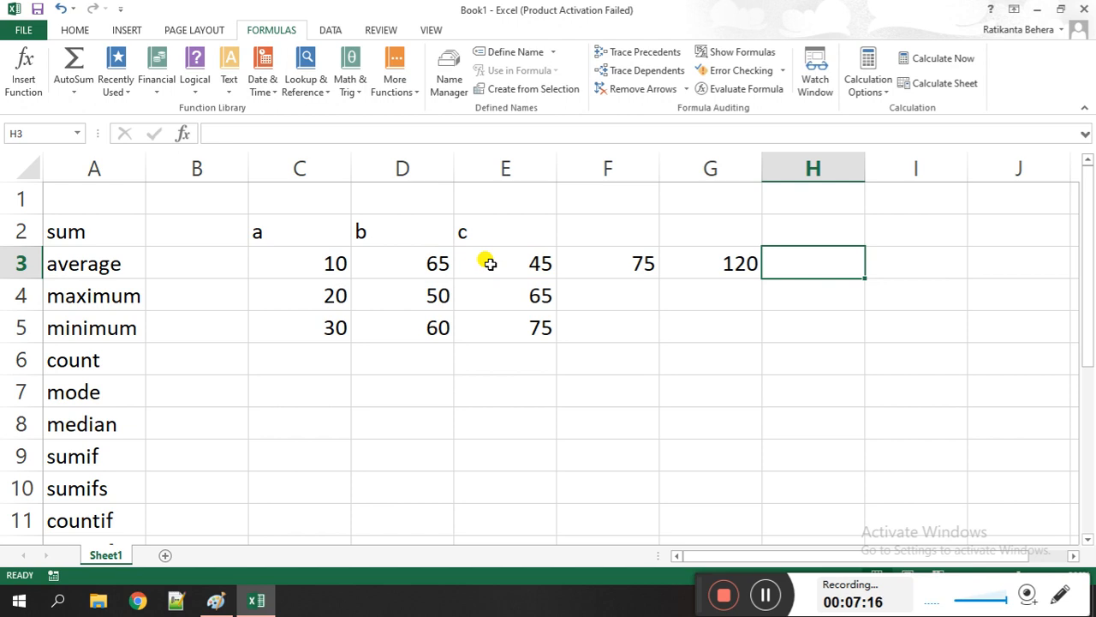
text(=sum()
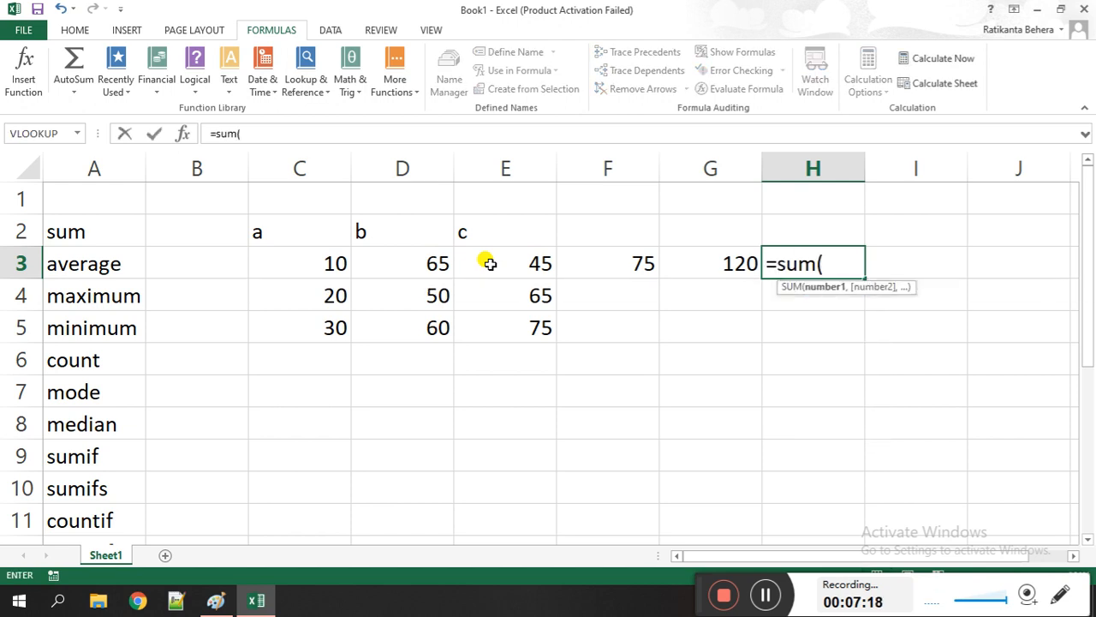
drag(318, 259, 470, 257)
text())
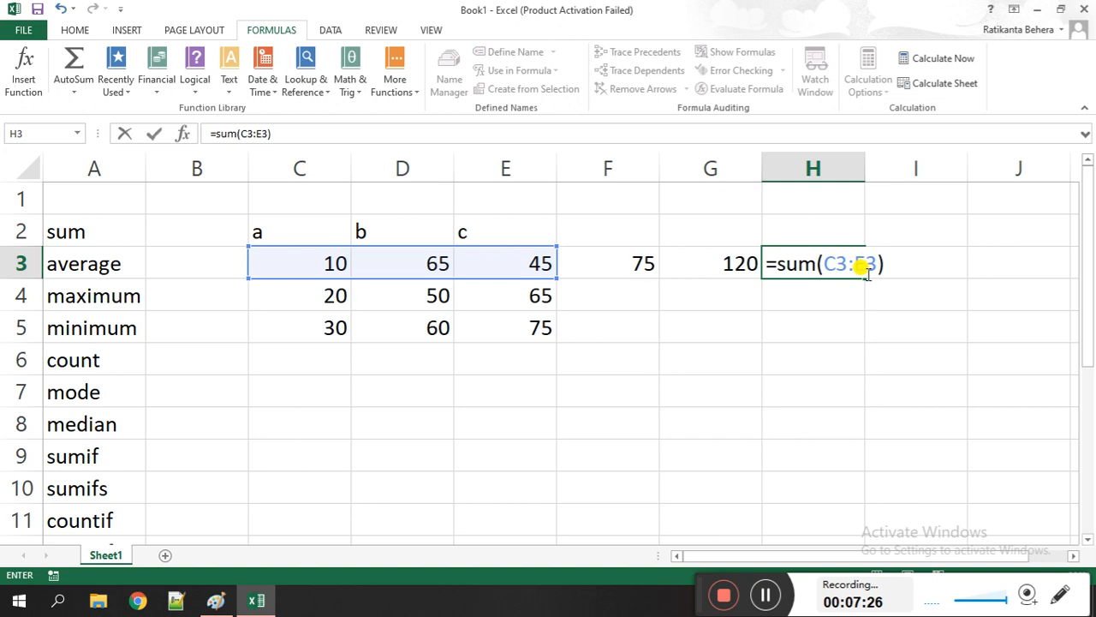
key(Return)
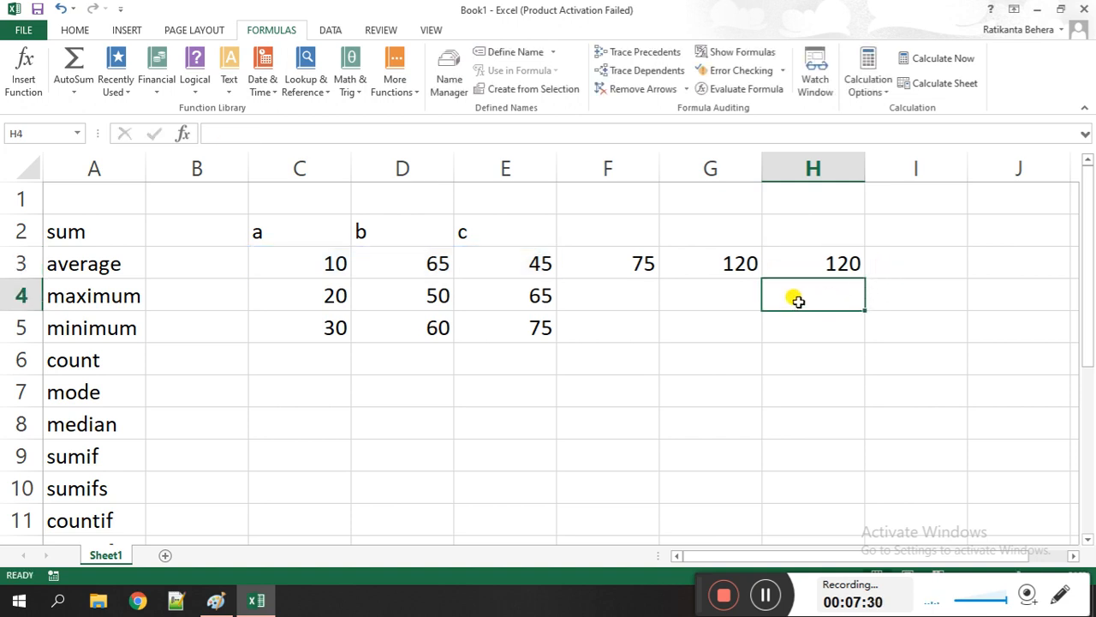
Begin a SUM formula in cell H4, below the range-based sum.
text(=sum)
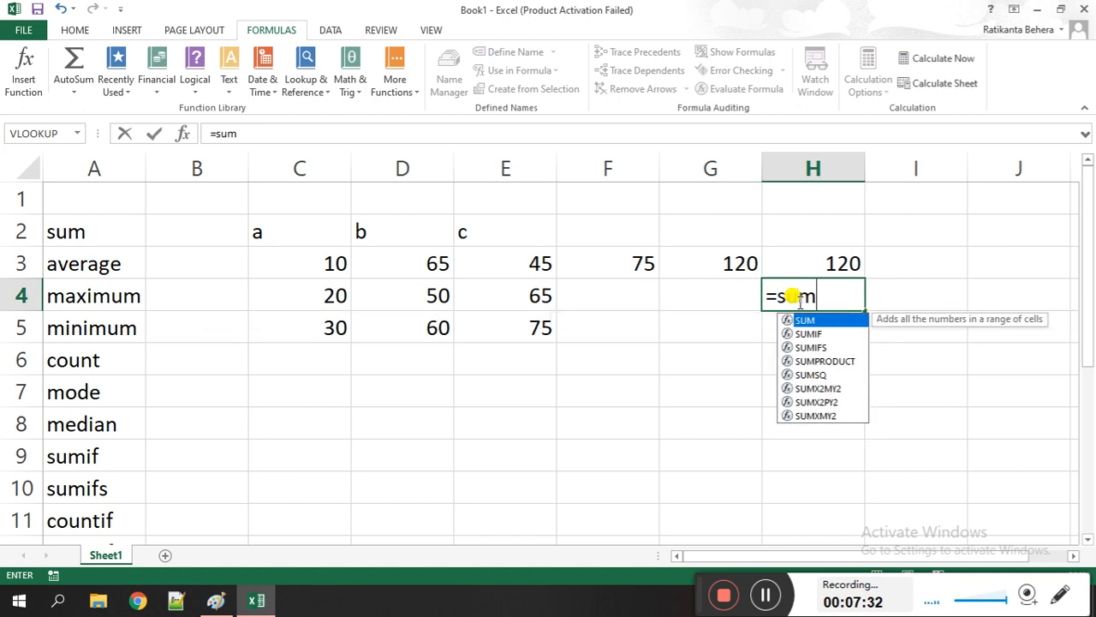
text((c3:)
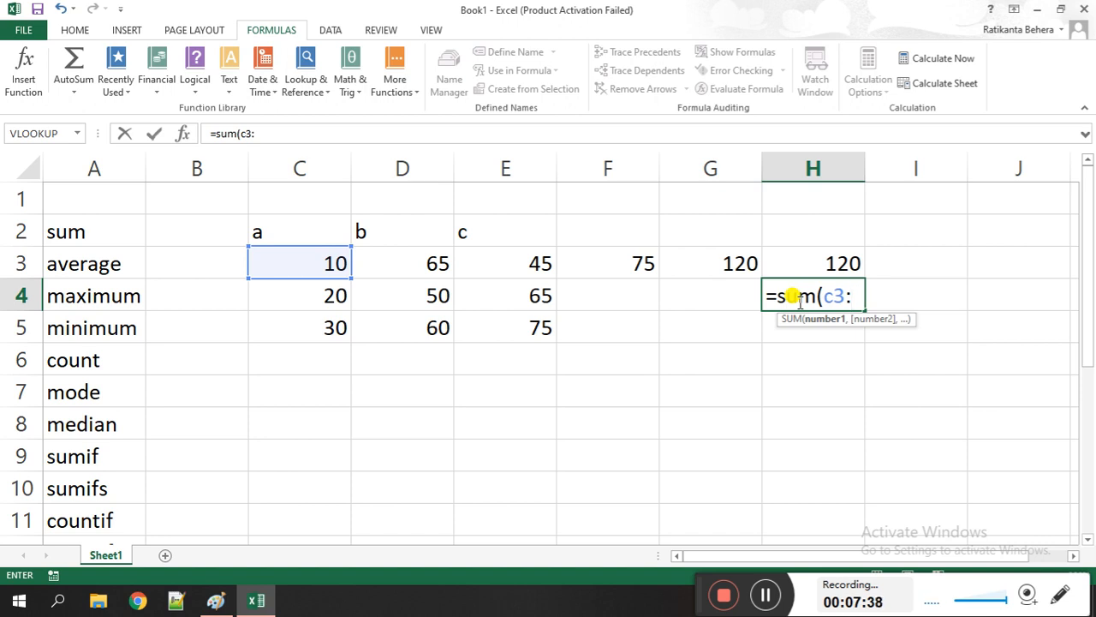
key(BackSpace)
key(BackSpace)
key(BackSpace)
text(a)
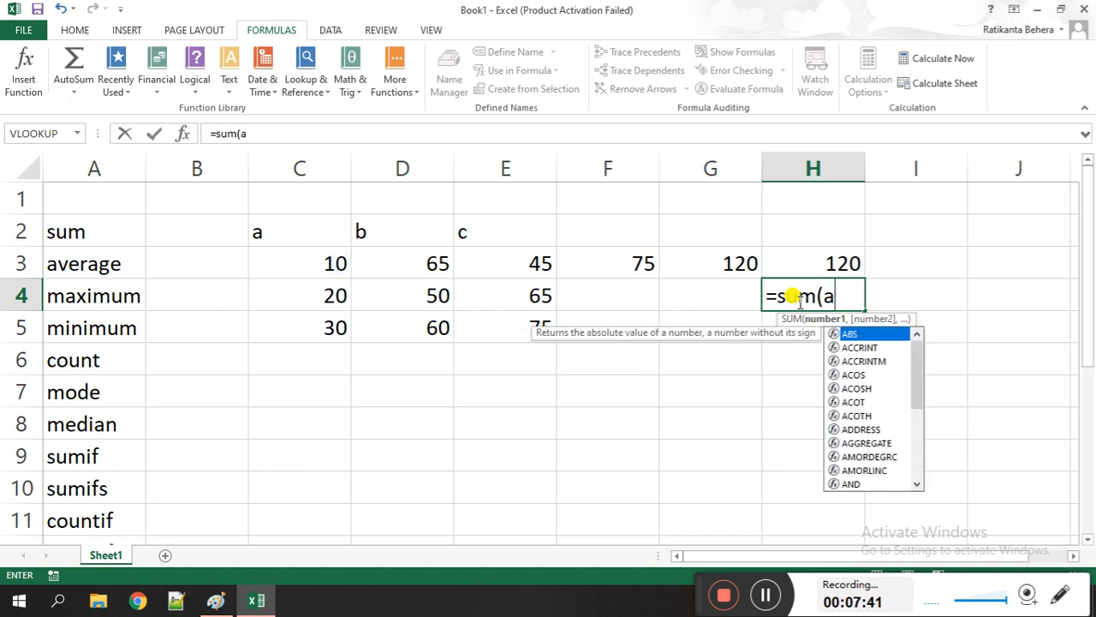
text(3:c3)
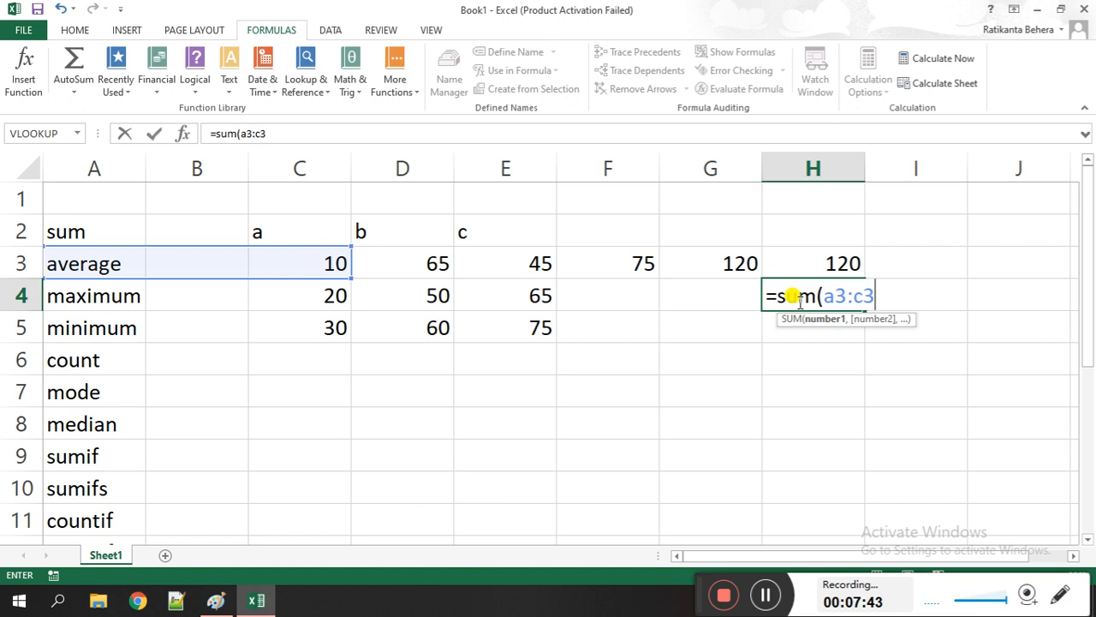
key(BackSpace)
key(BackSpace)
key(BackSpace)
key(BackSpace)
key(BackSpace)
key(BackSpace)
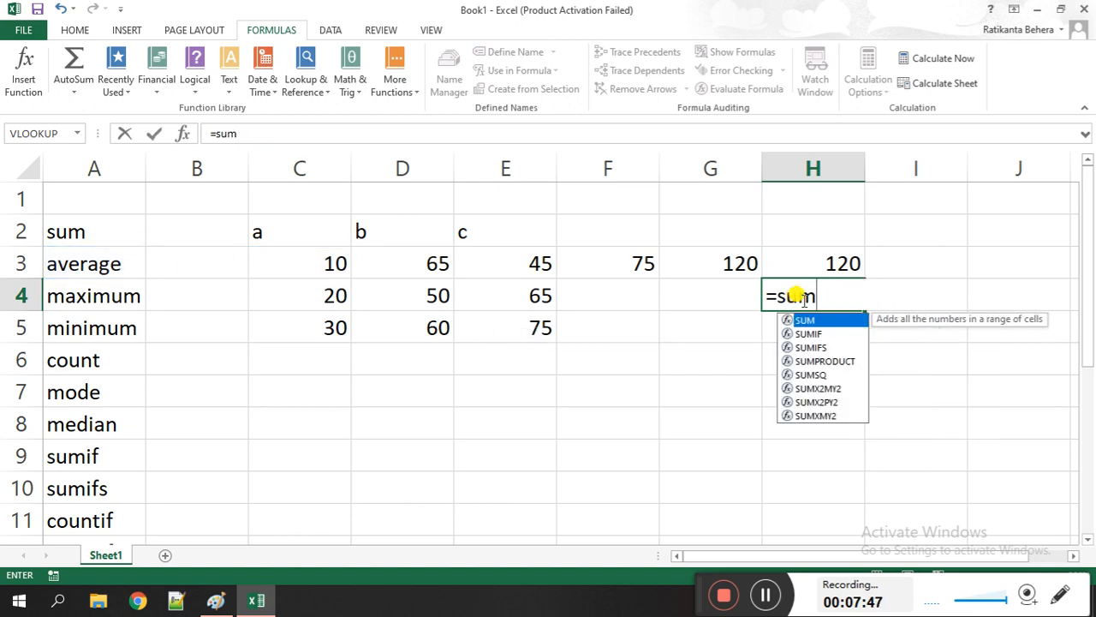
text())
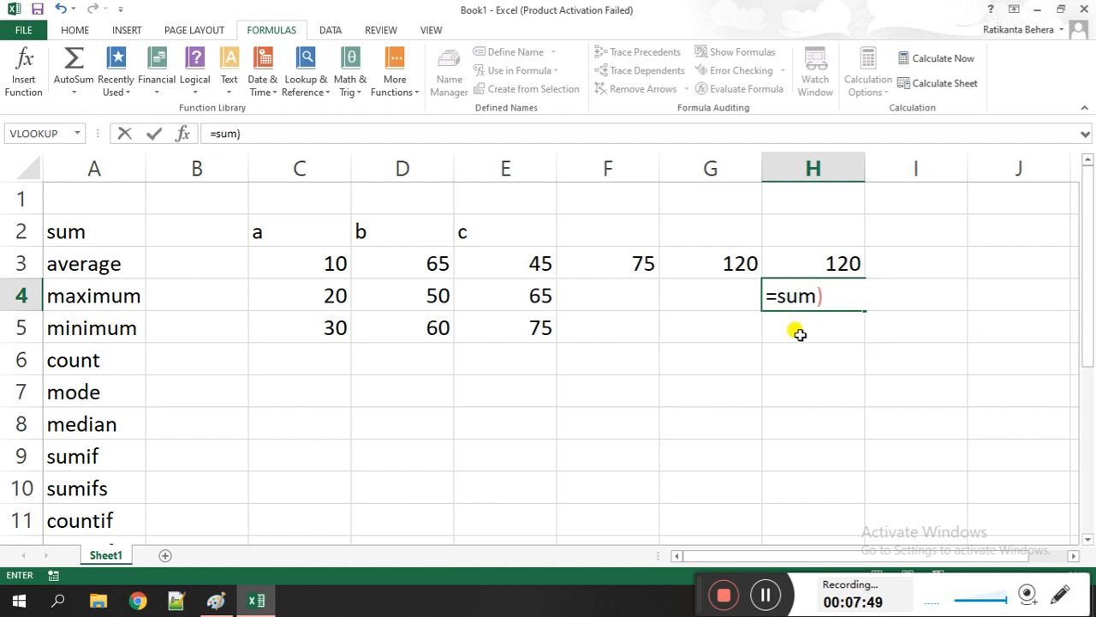
text(c)
key(BackSpace)
key(BackSpace)
Complete the formula =sum(c3:e3) in cell H4 to add the row's values with a colon range.
text(()
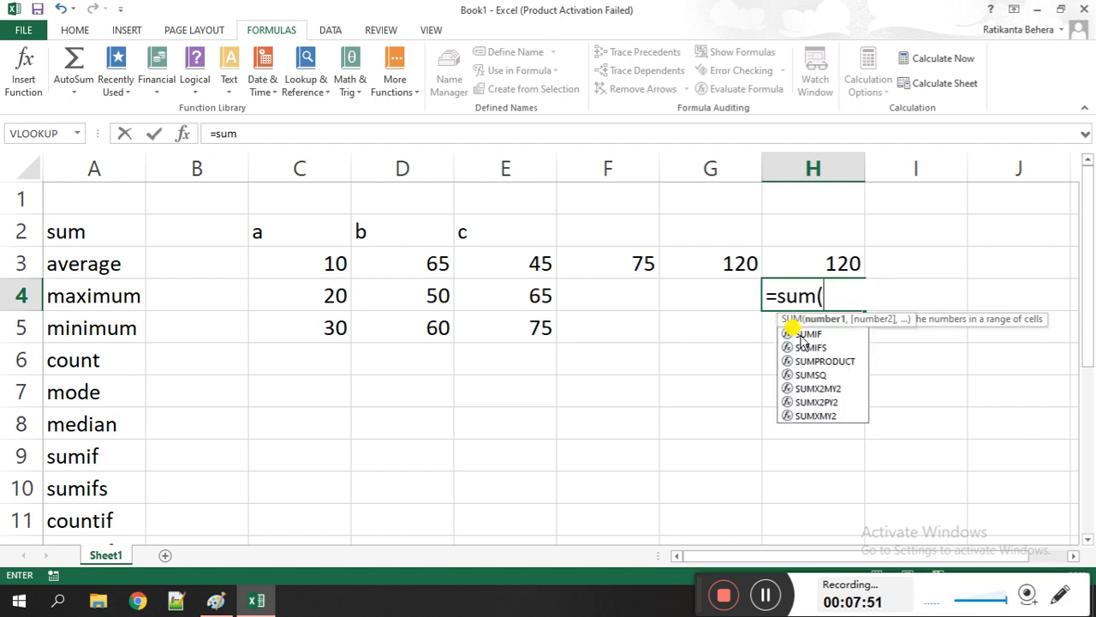
text(c3:e3))
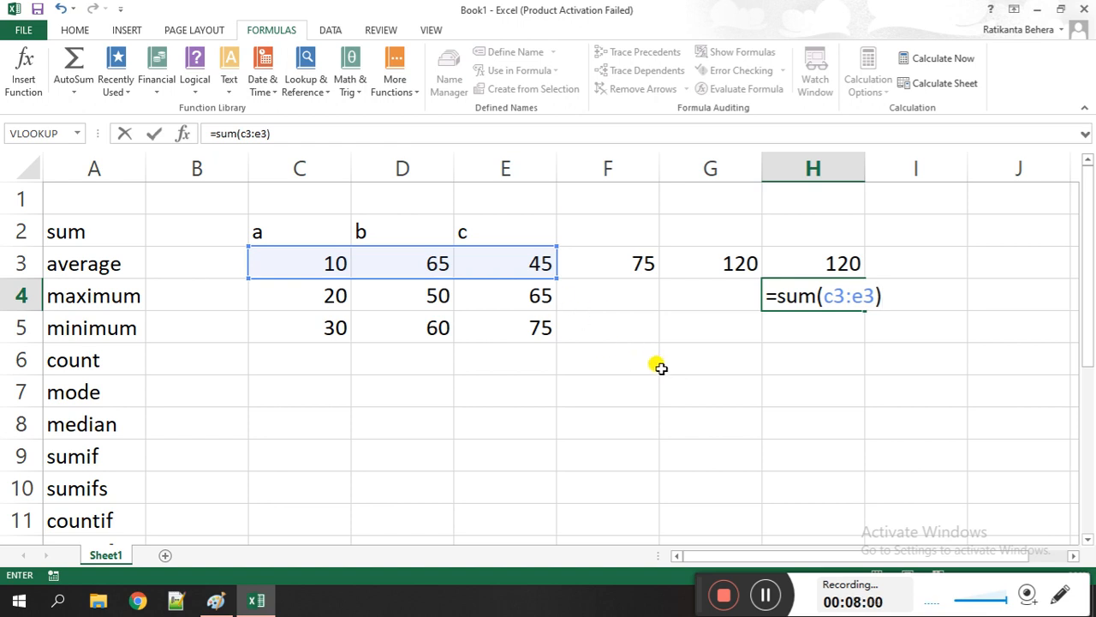
key(Return)
Enter =sum(c3..e3) in cell H5 and =sum(c3.e3) in cell H6 to write the range with two dots and one dot.
text(=sum*)
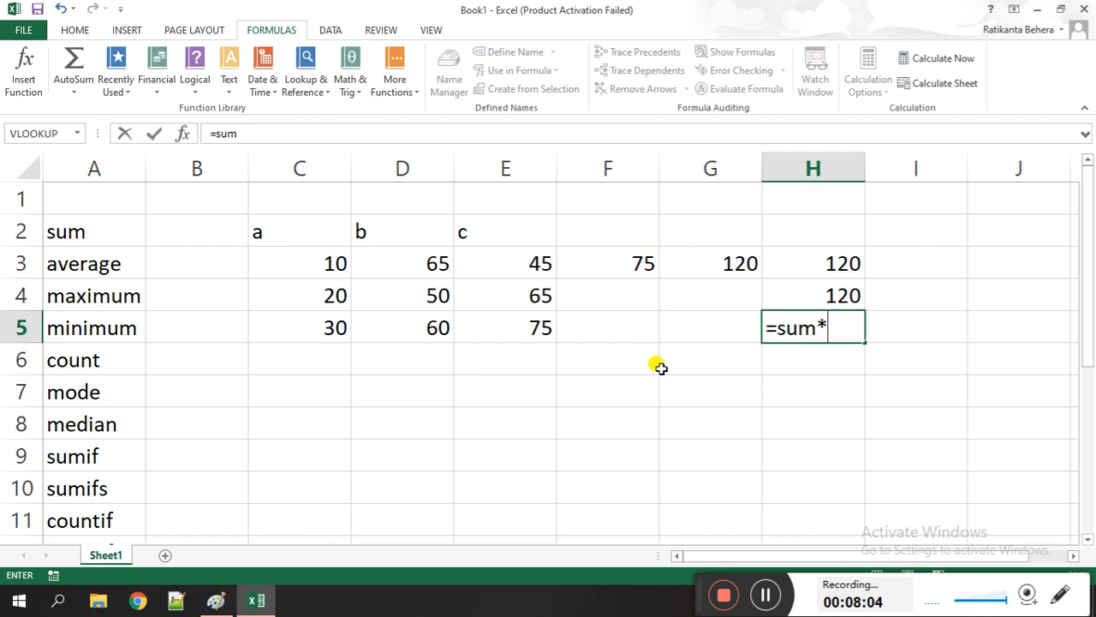
key(BackSpace)
text((c3)
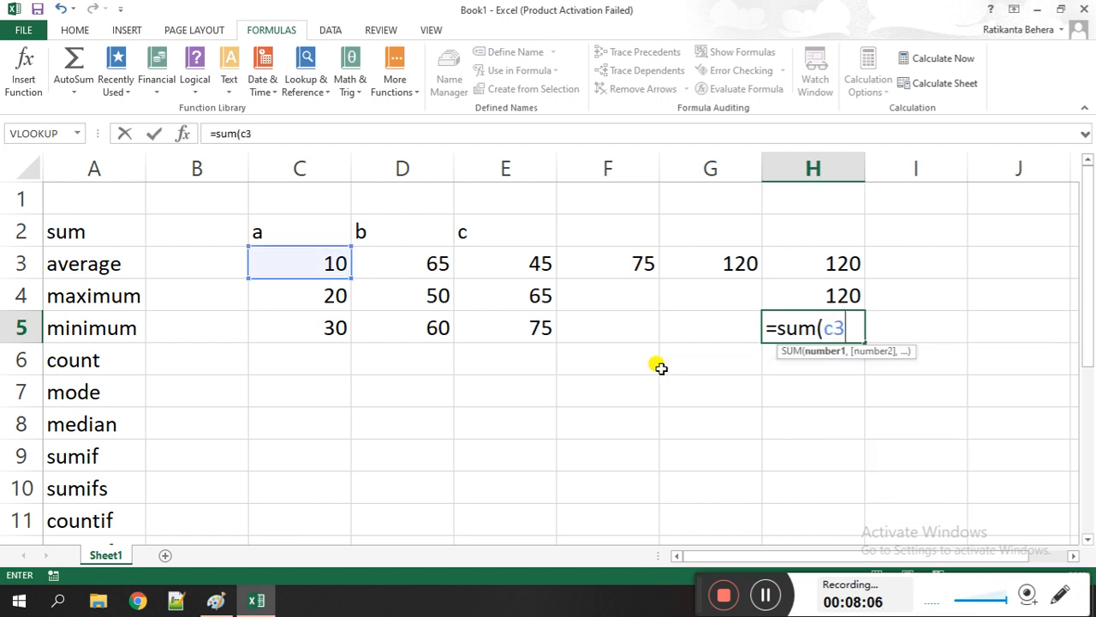
text(..)
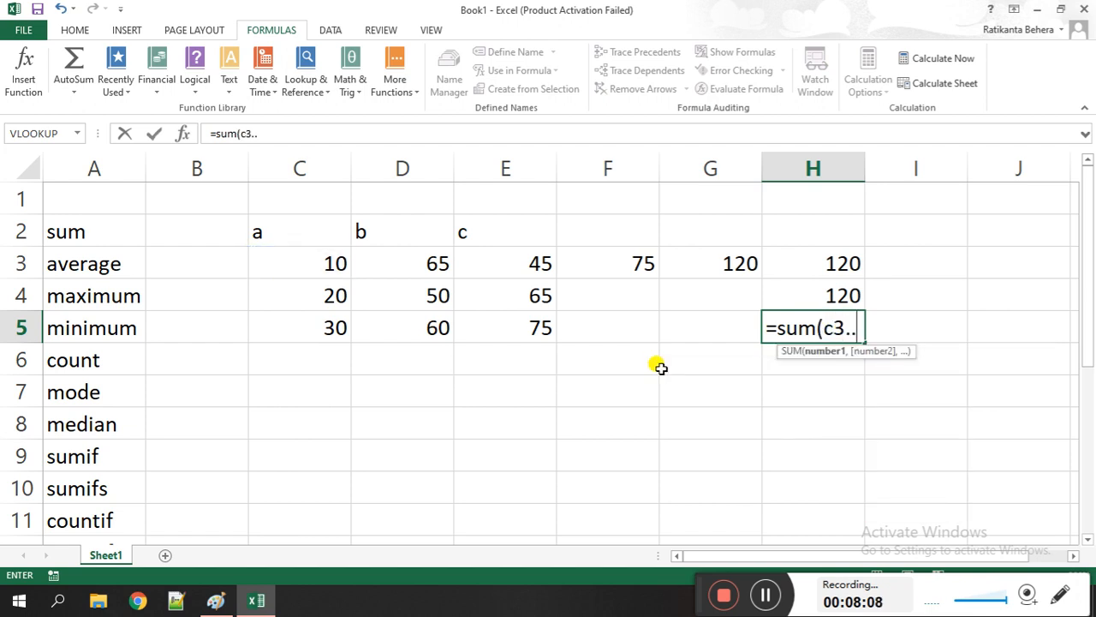
text(.e3)
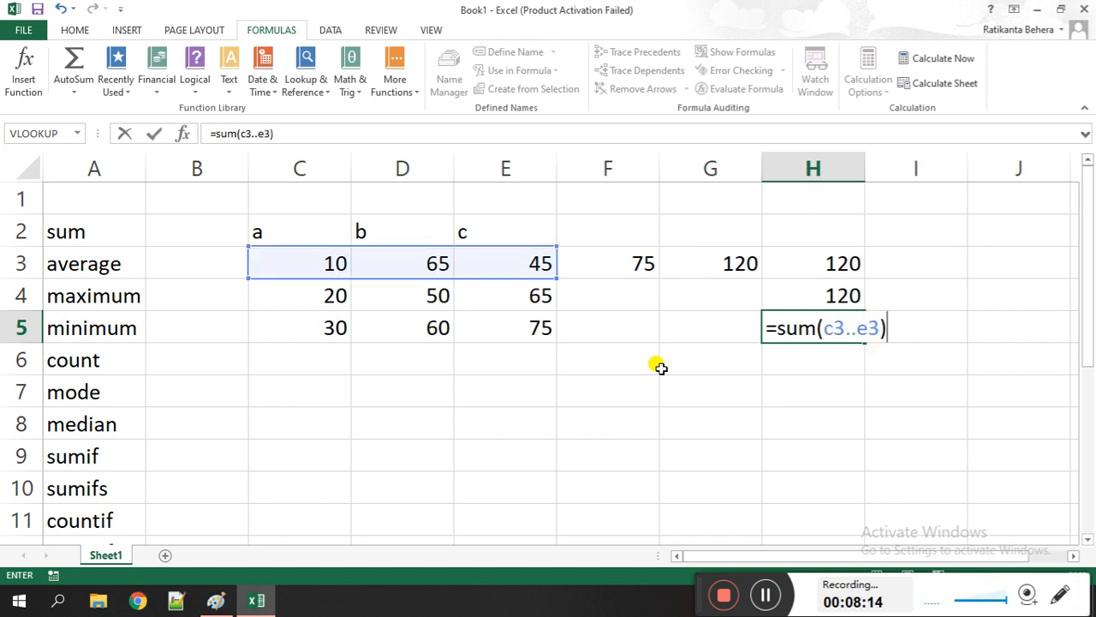
key(Return)
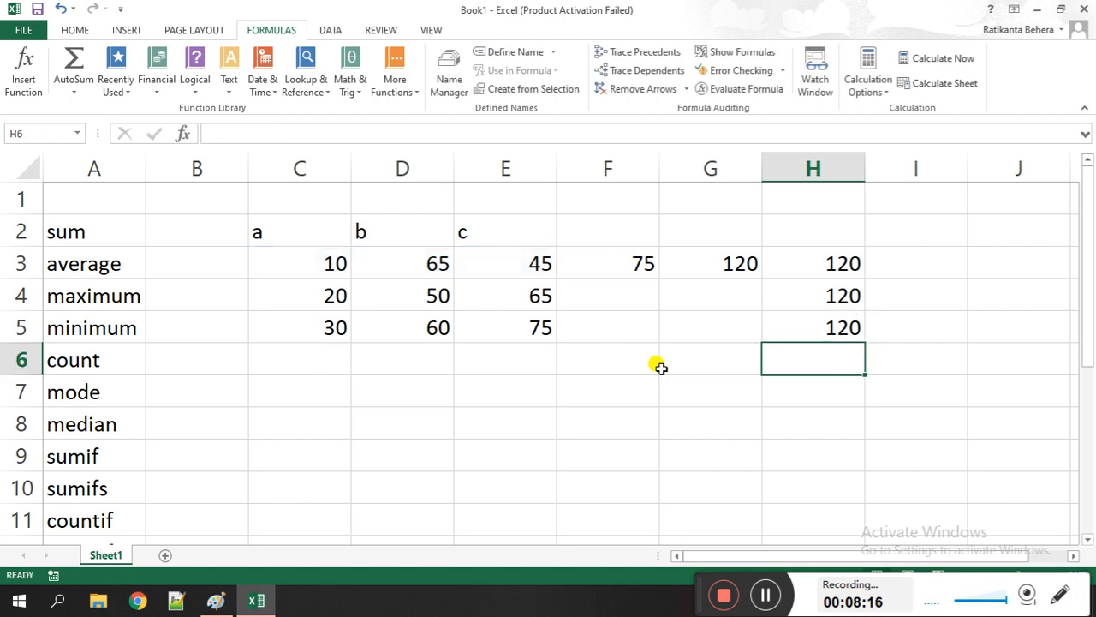
text(=sum(c3.e3))
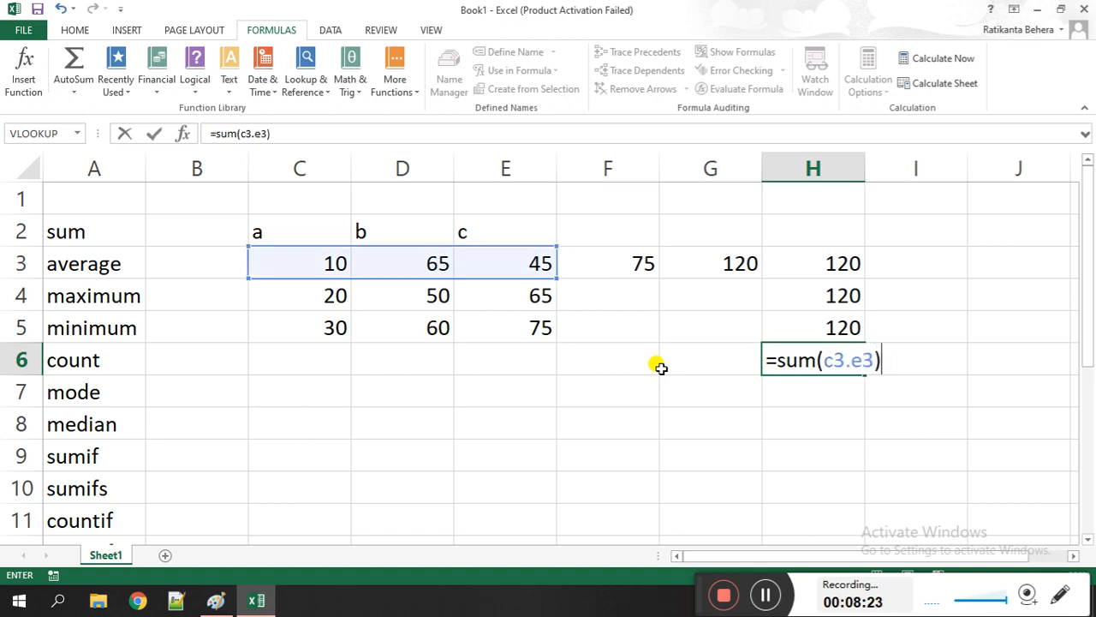
key(Return)
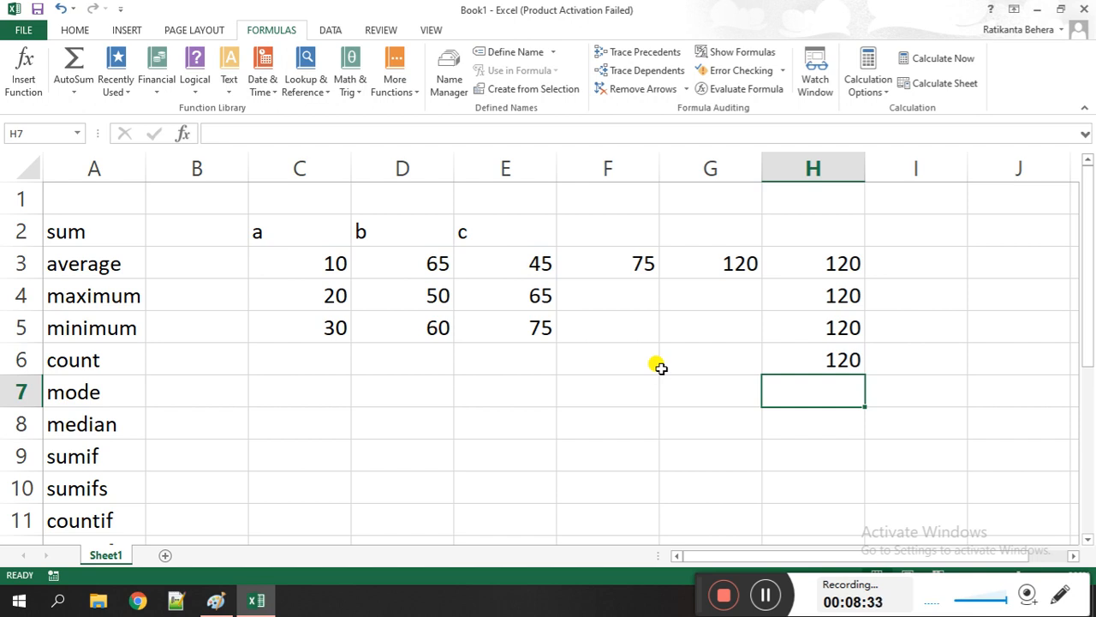
Insert the SUM function from the Math & Trig category into cell I3, opening its function arguments.
key(Up)
key(Right)
key(Right)
key(Up)
key(Left)
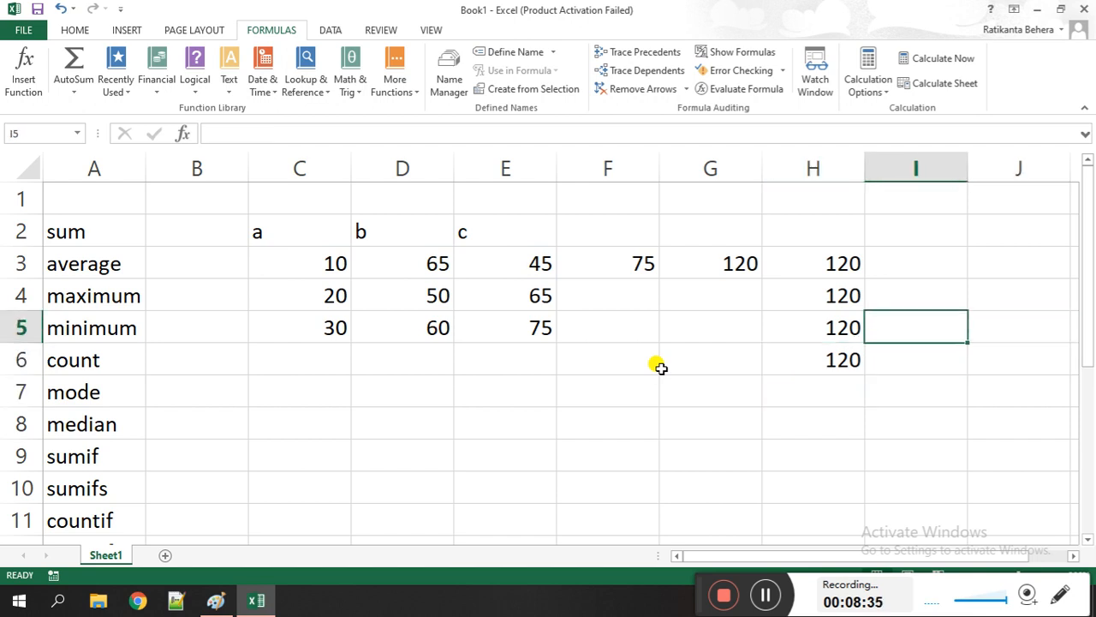
key(Up)
key(Up)
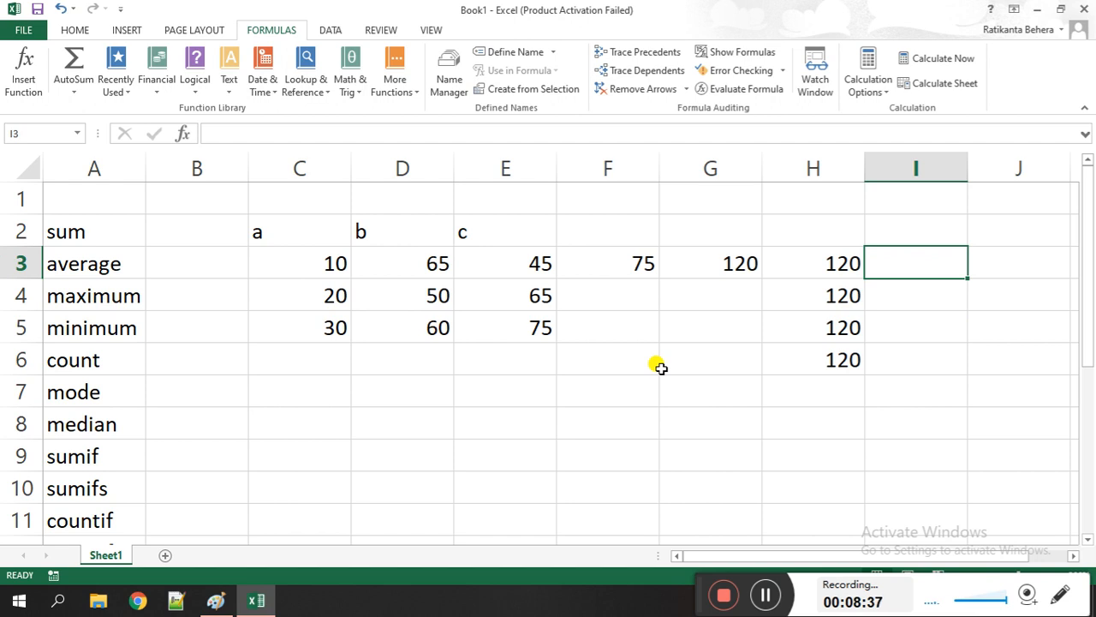
click(411, 89)
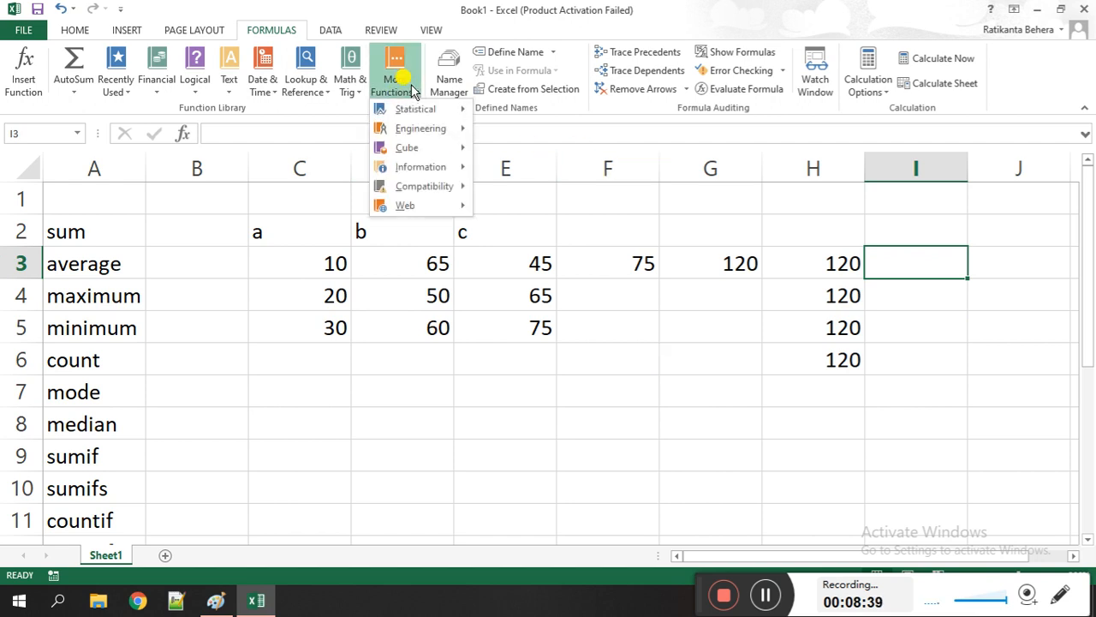
mouse_move(438, 112)
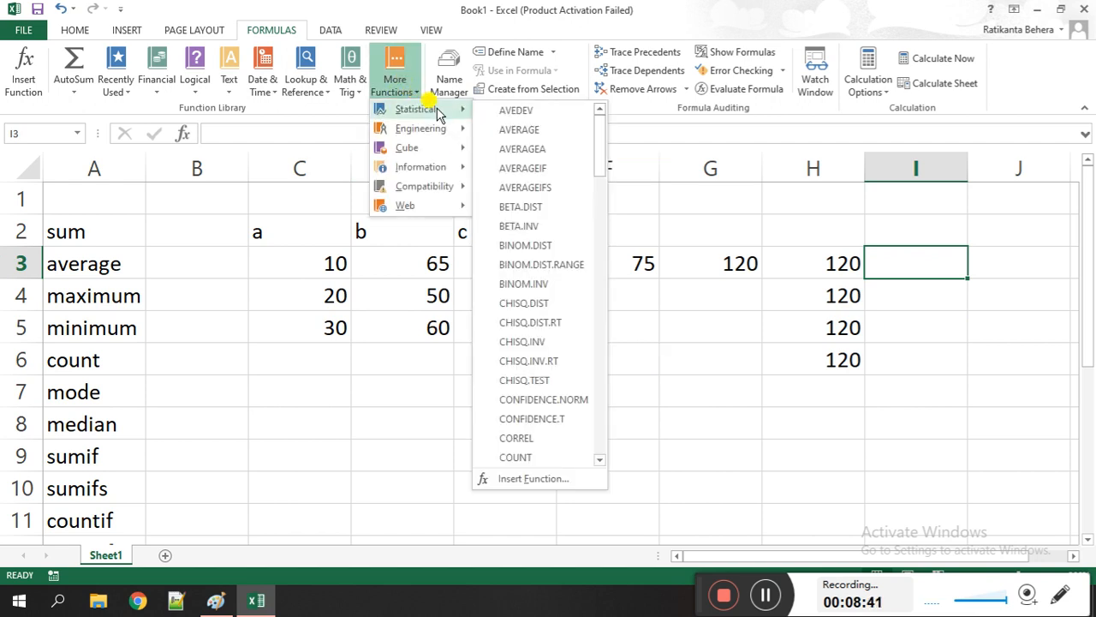
scroll(539, 210, down, 20)
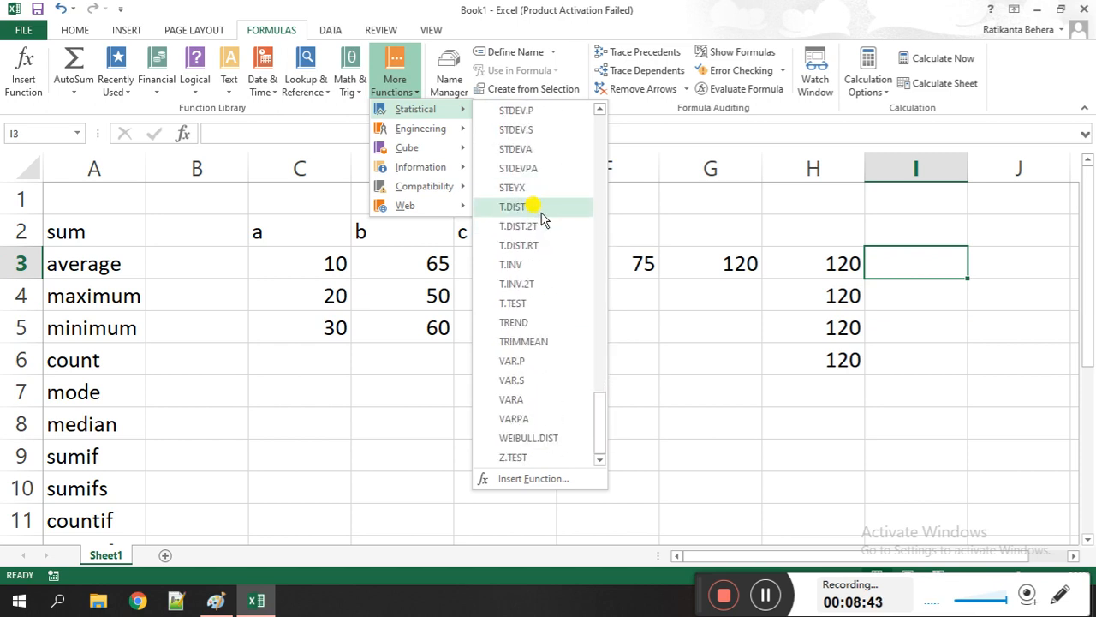
scroll(518, 184, up, 2)
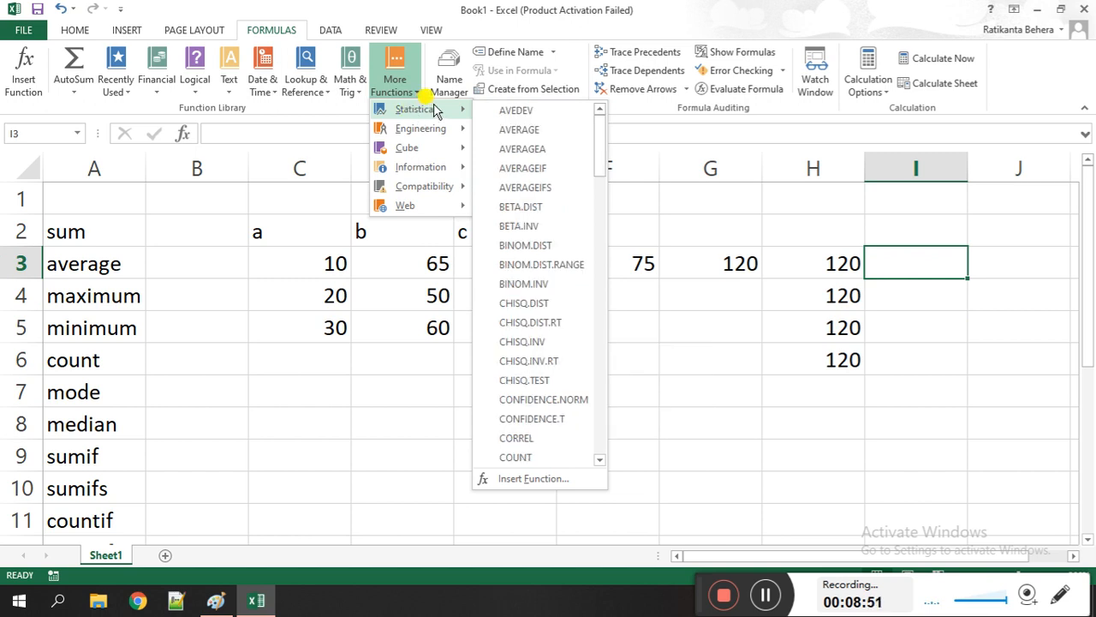
click(353, 91)
scroll(394, 175, down, 15)
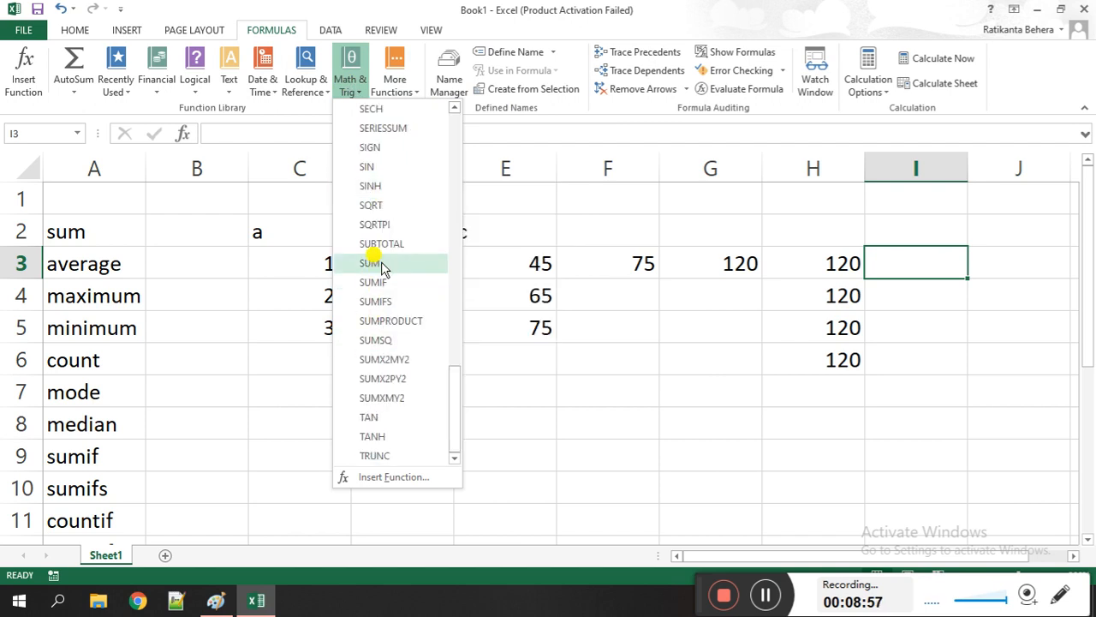
click(381, 265)
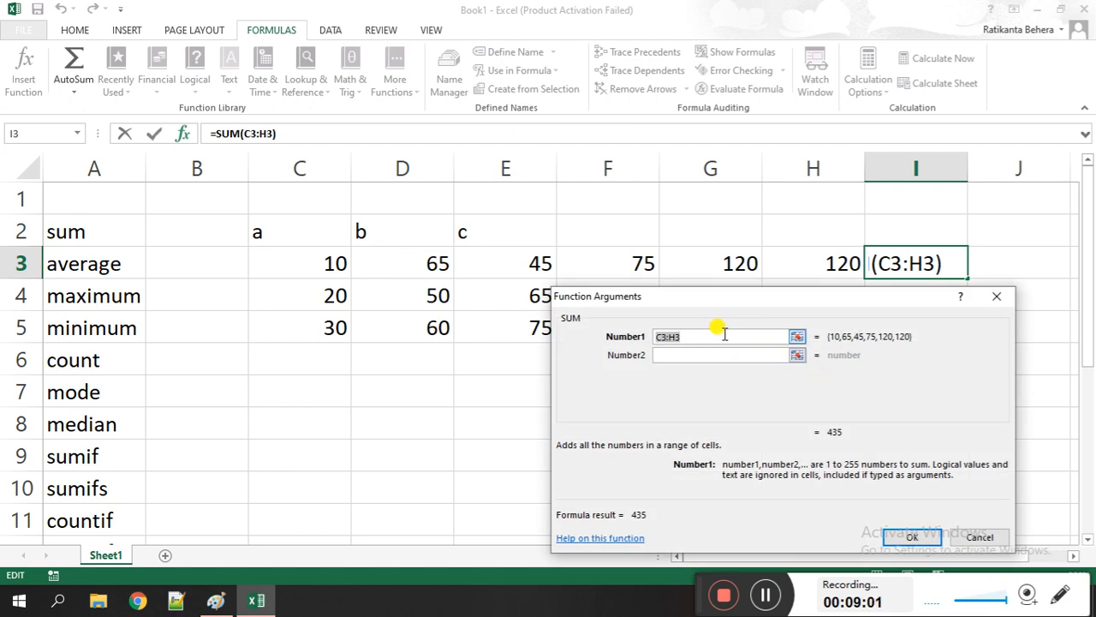
Replace the suggested range in the SUM arguments for I3 with the numbers 10, 20 and 30, and accept the formula.
key(BackSpace)
click(725, 334)
text(10)
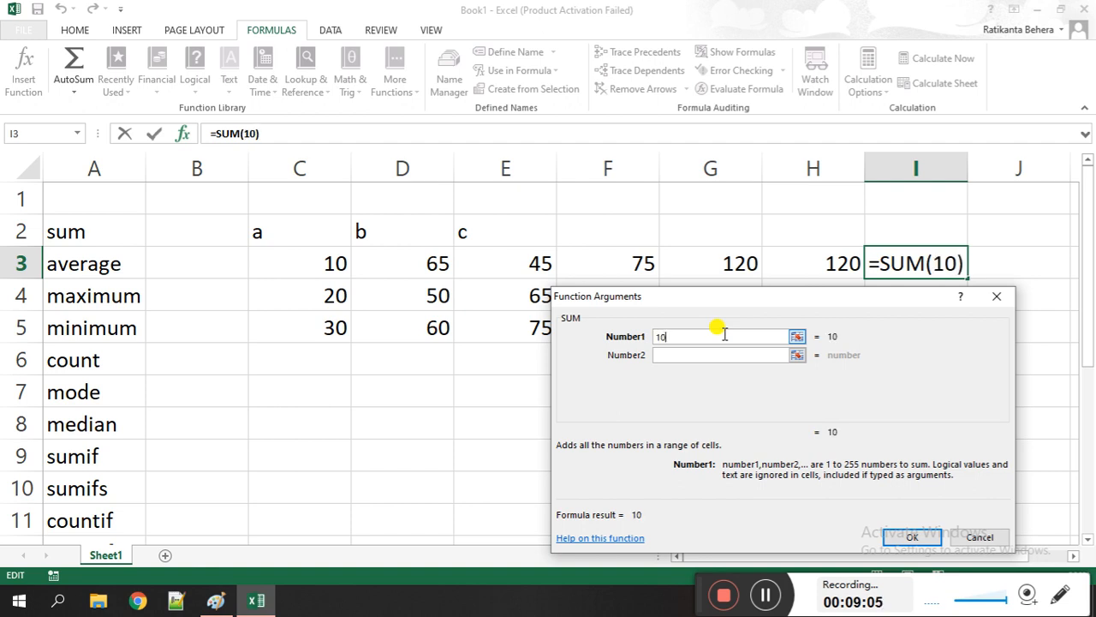
click(676, 353)
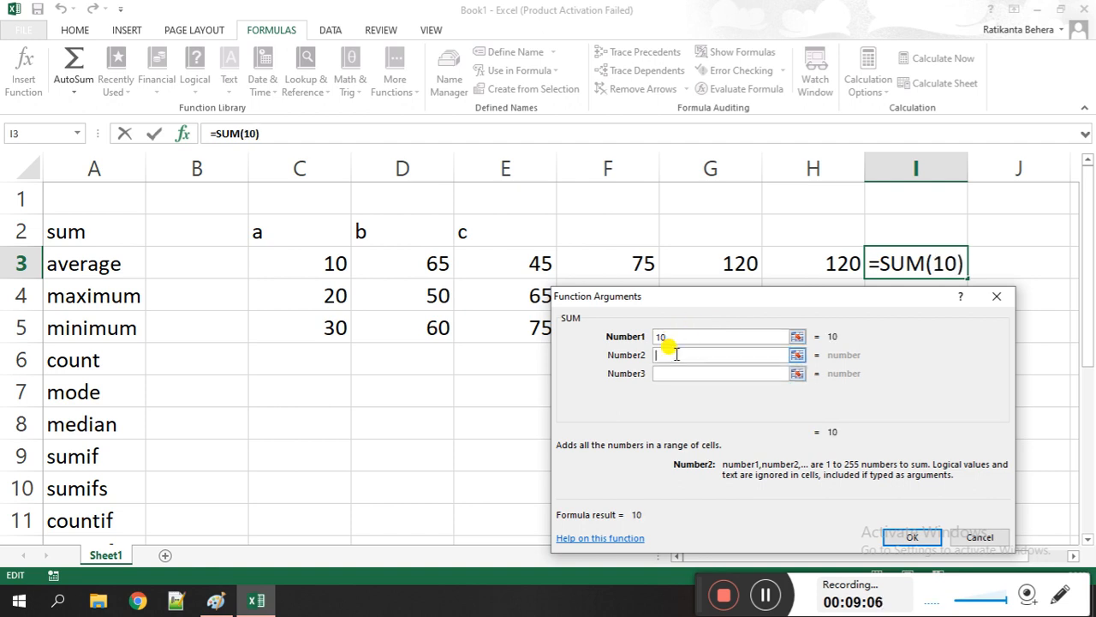
text(20)
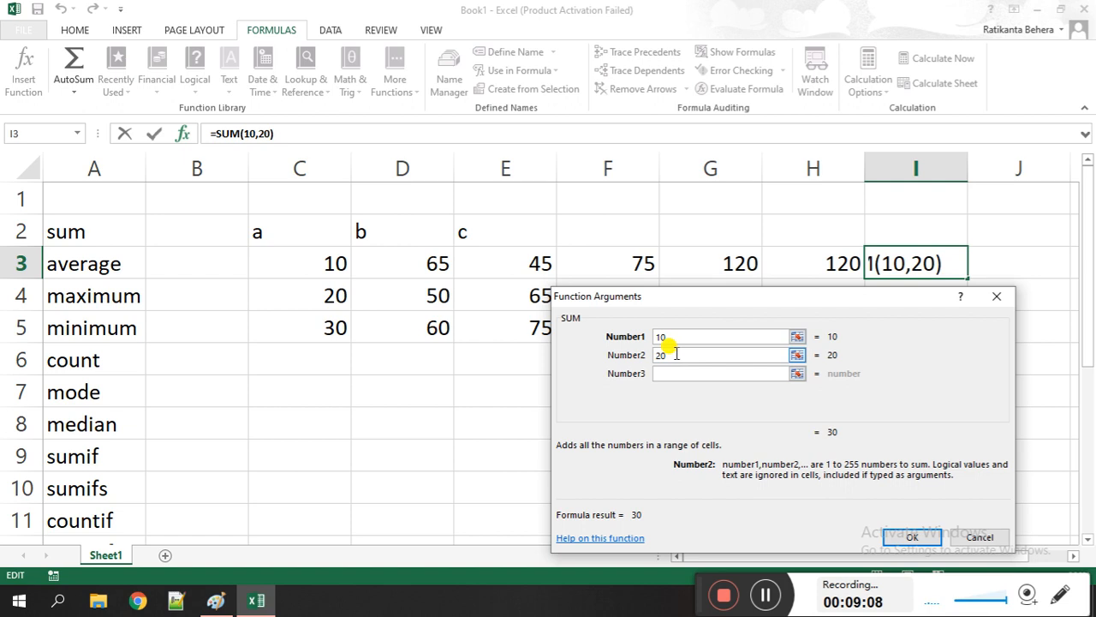
click(680, 372)
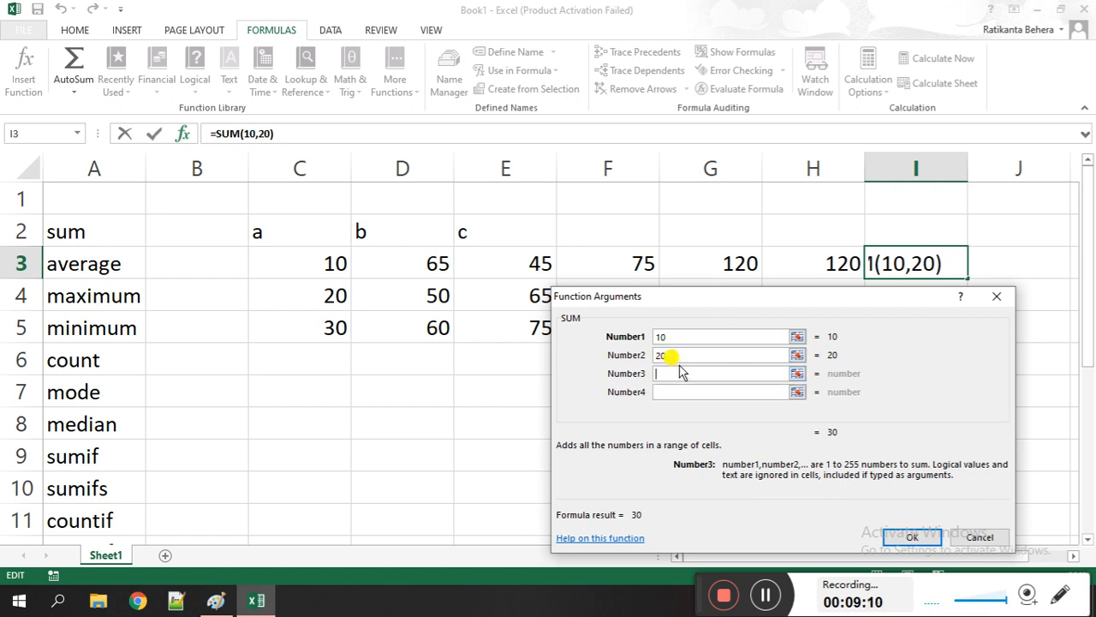
text(30)
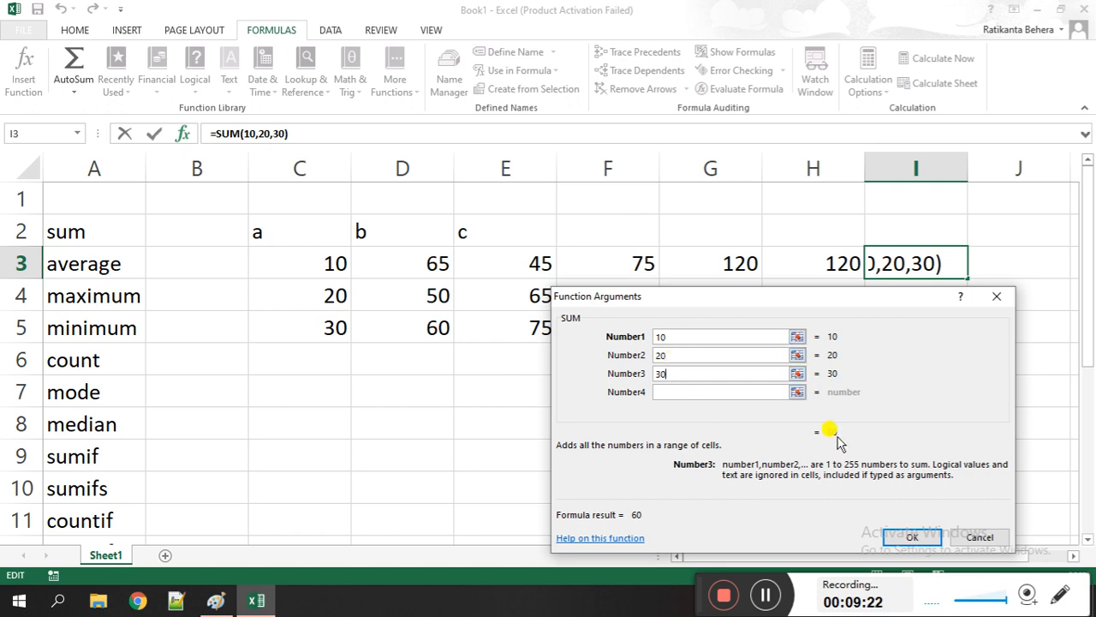
click(911, 536)
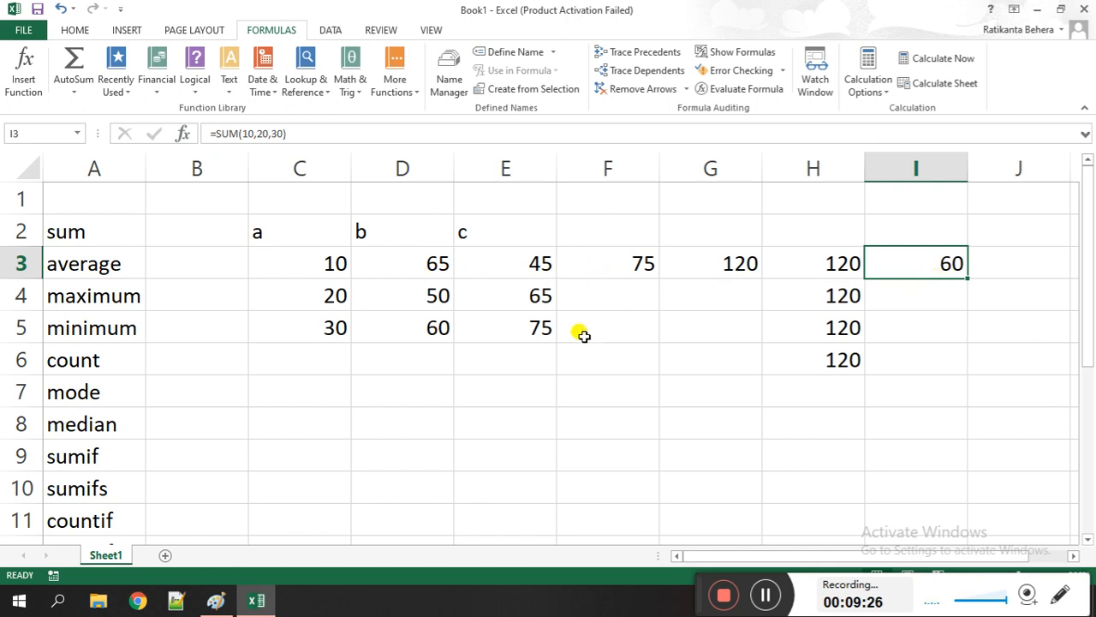
Insert the SUM function from the Math & Trig category into cell E7.
click(516, 390)
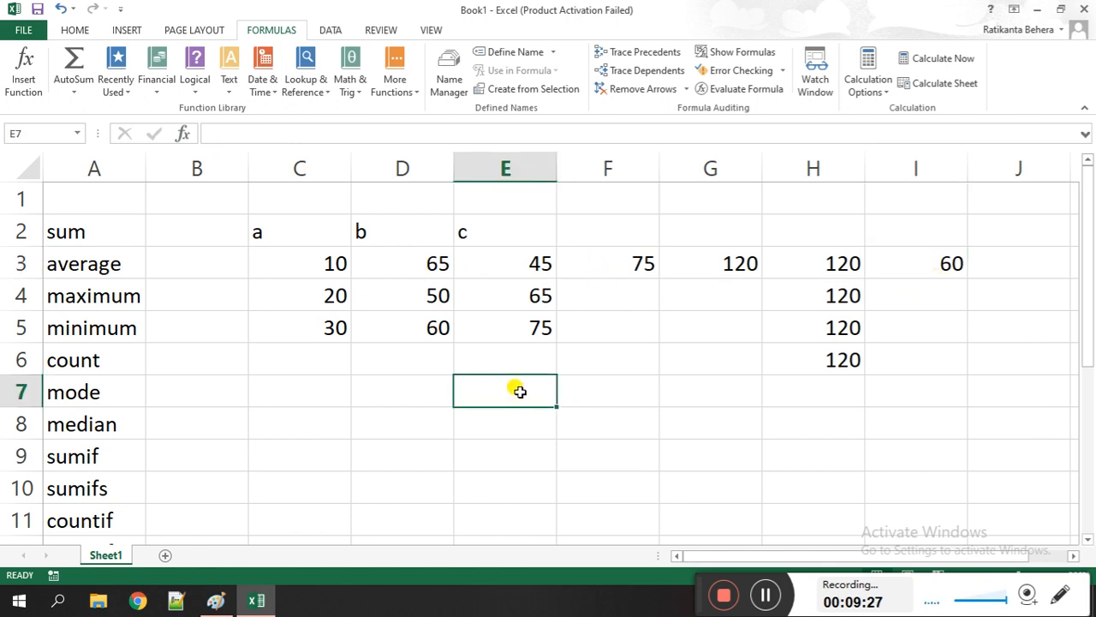
click(352, 86)
scroll(396, 358, down, 3)
scroll(396, 360, down, 16)
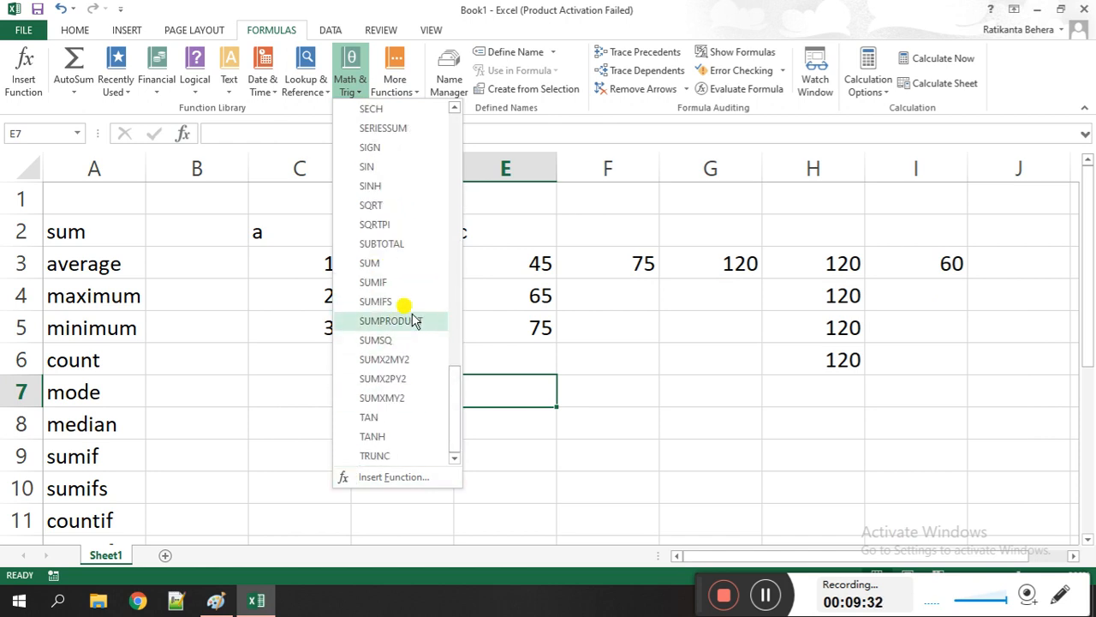
click(381, 266)
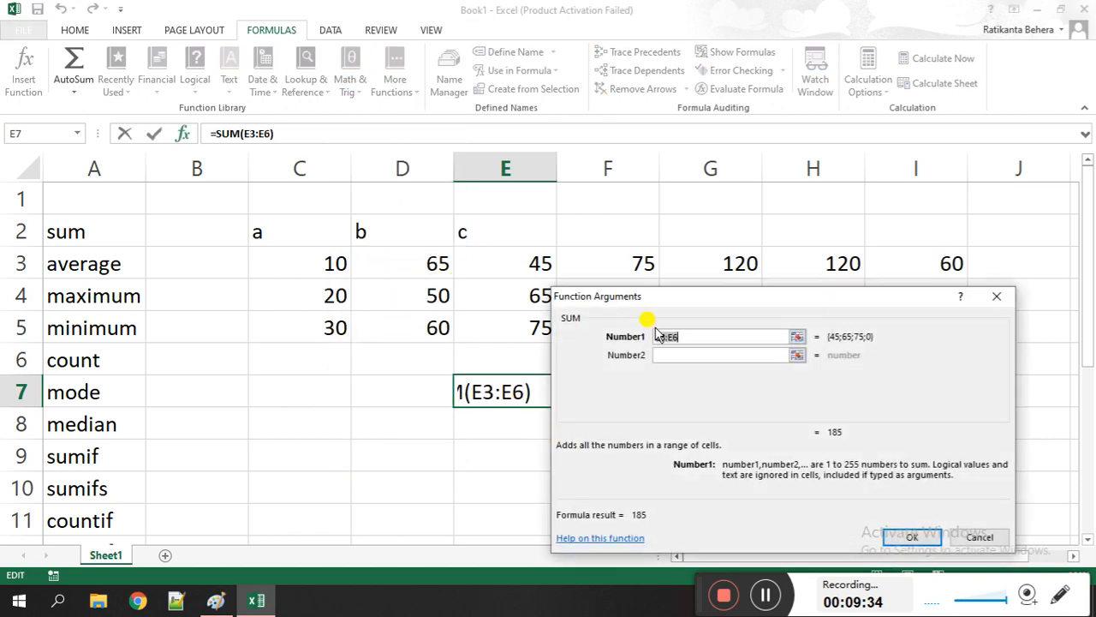
Replace the suggested range in E7's SUM arguments with cells C3:E3 picked from the sheet, and accept the formula.
click(697, 337)
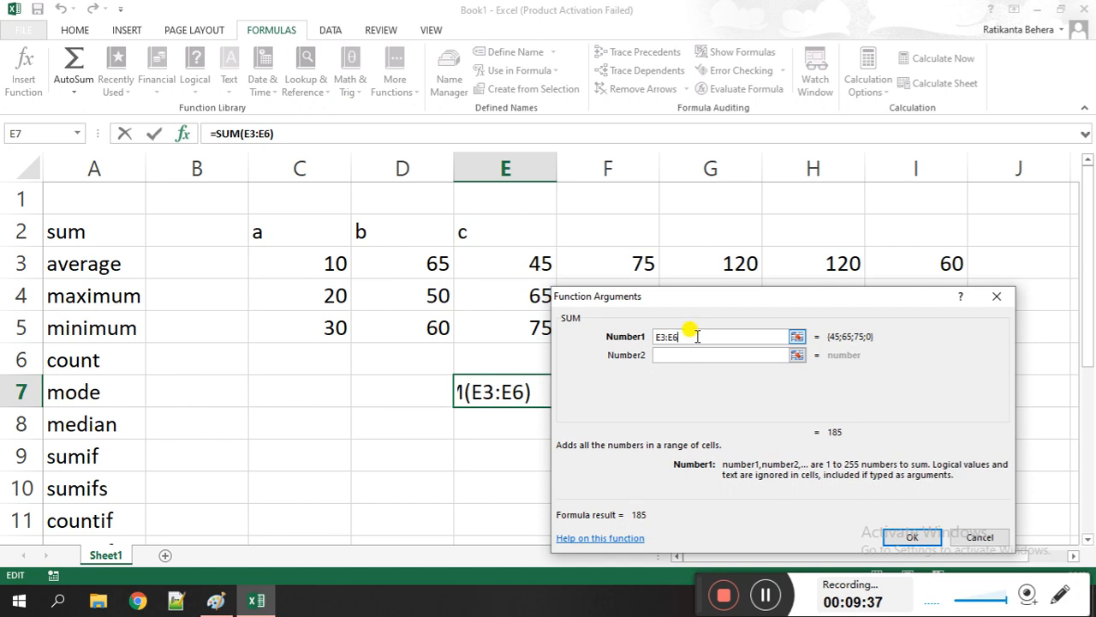
key(BackSpace)
key(BackSpace)
key(BackSpace)
key(BackSpace)
key(BackSpace)
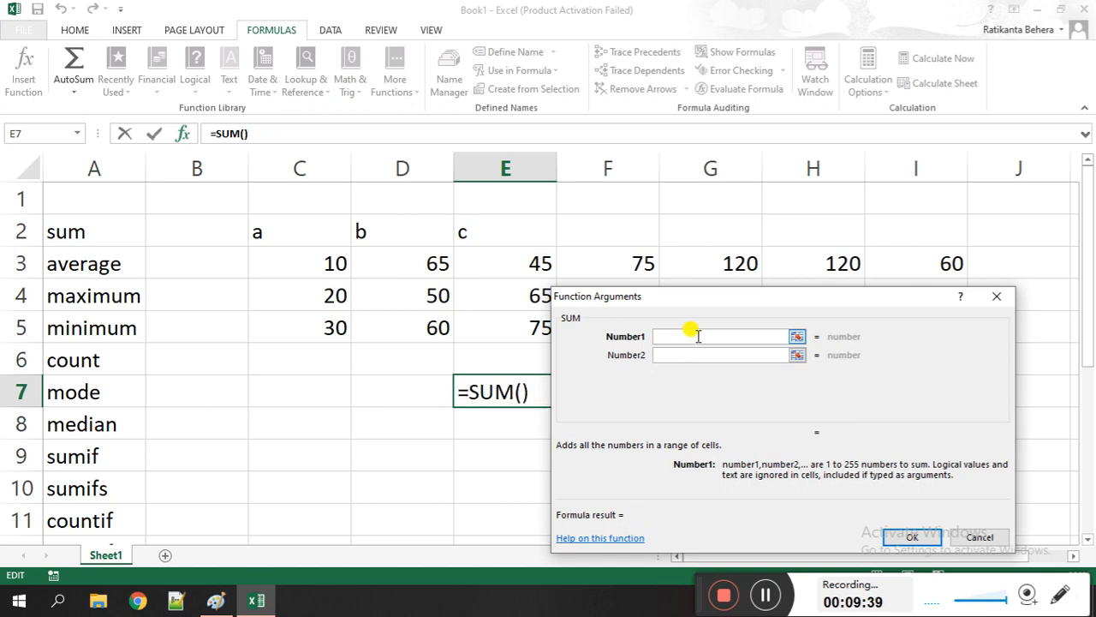
drag(303, 257, 489, 263)
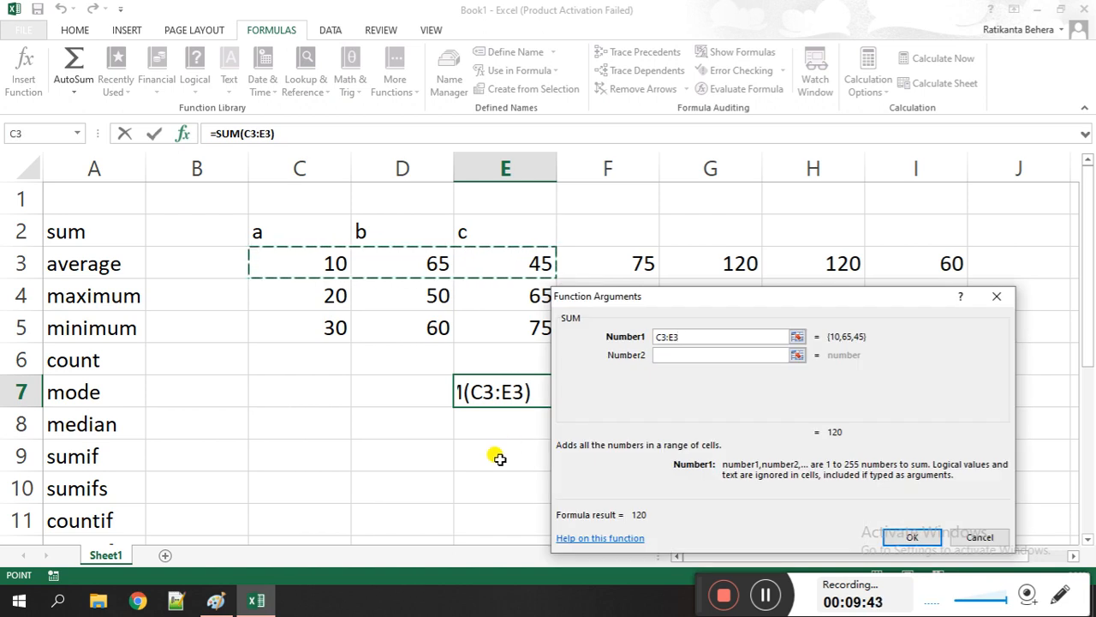
click(906, 537)
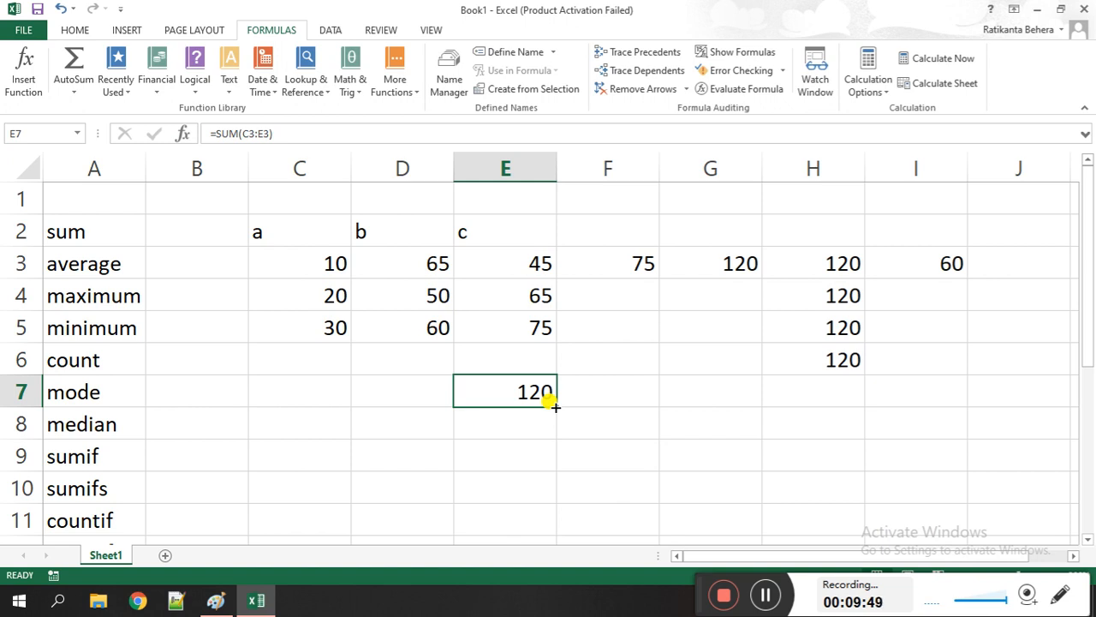
Insert the AVERAGE function from the Statistical category into cell D7.
click(388, 391)
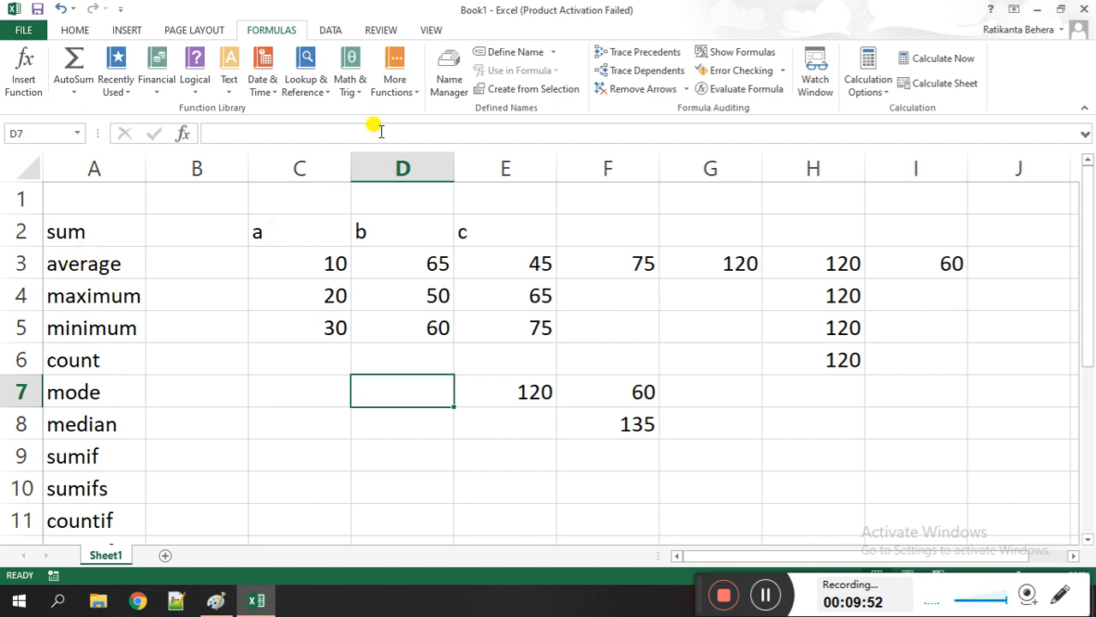
click(397, 96)
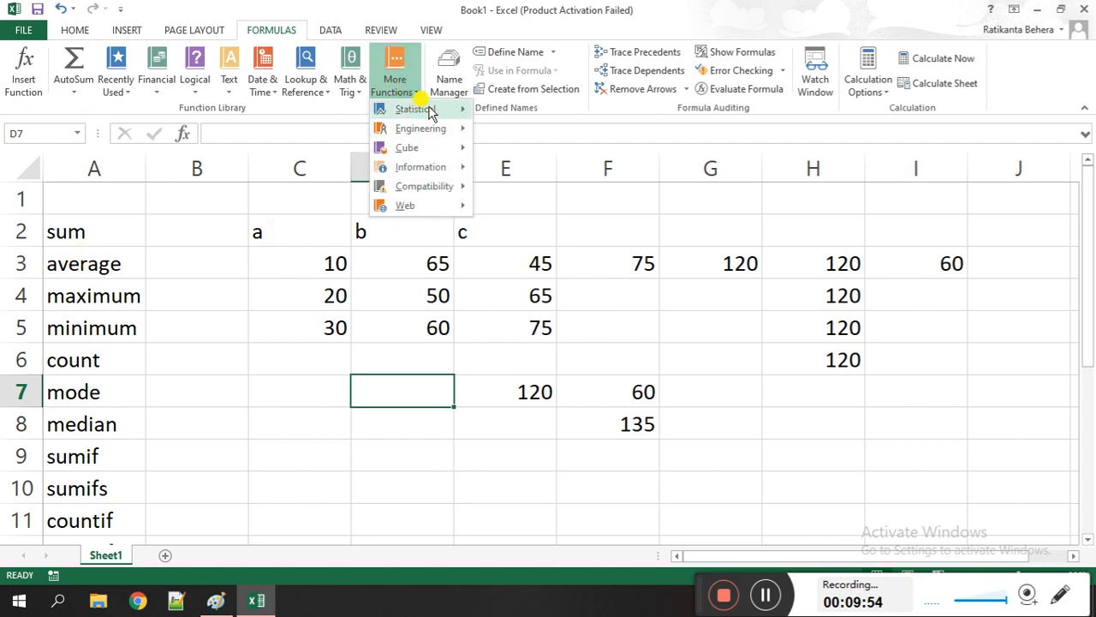
mouse_move(450, 110)
click(529, 130)
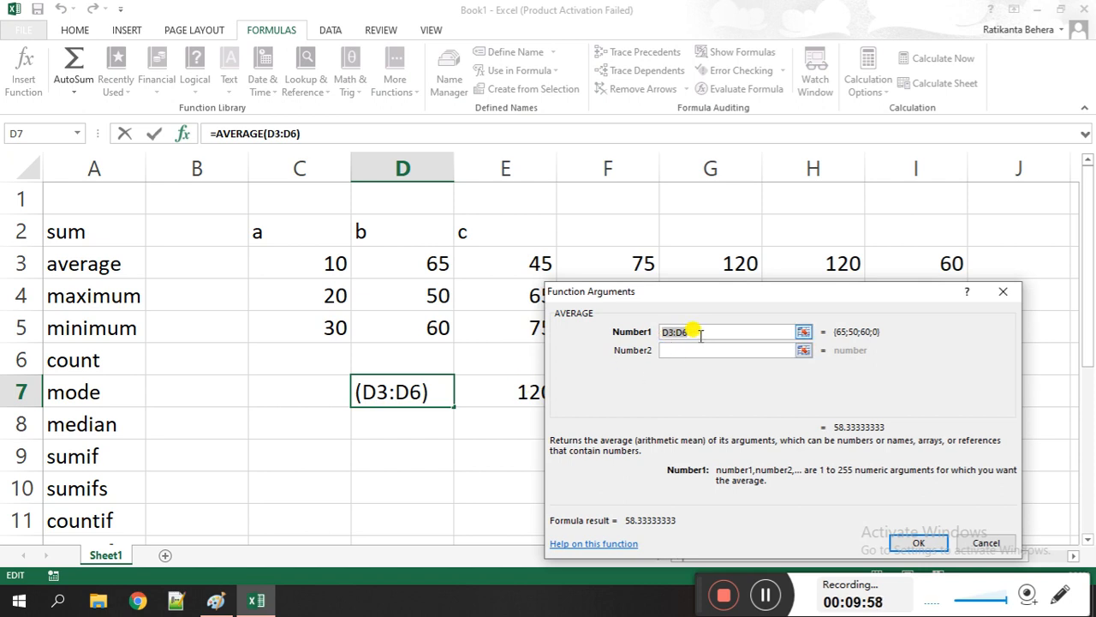
Replace the suggested range in D7's AVERAGE arguments with the numbers 10, 20 and 15, and accept the formula.
text(10)
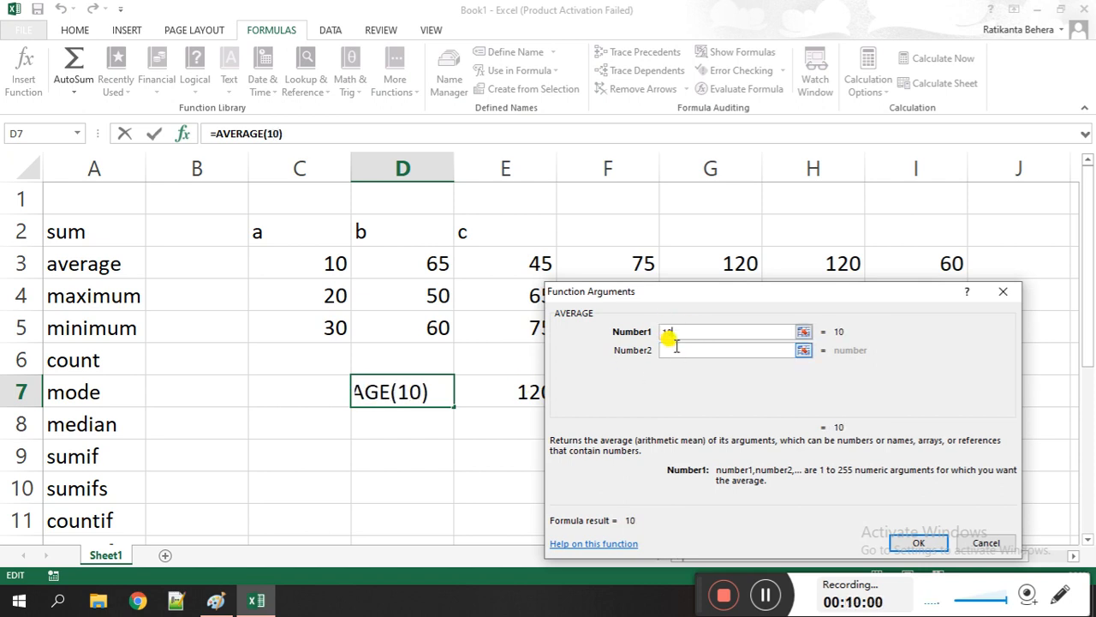
click(677, 346)
text(20)
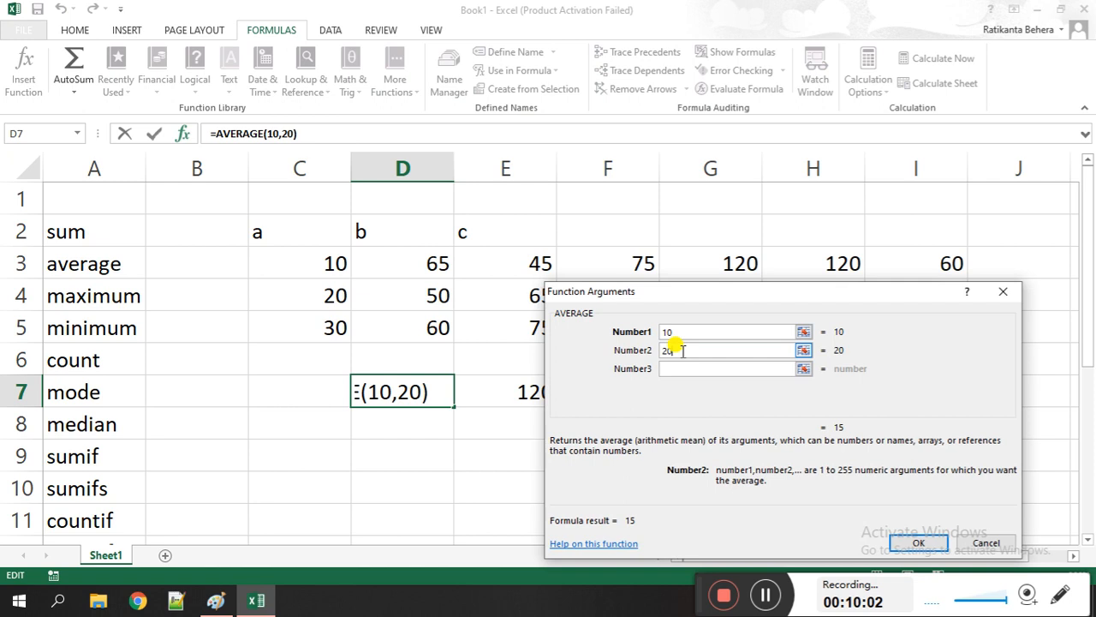
click(689, 369)
text(15)
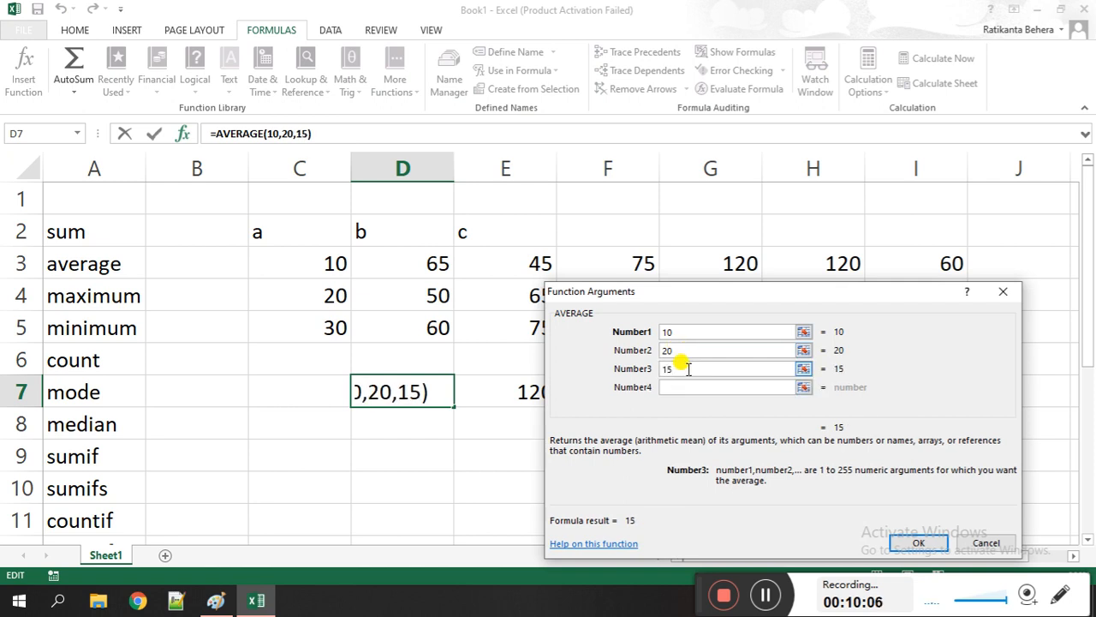
click(917, 542)
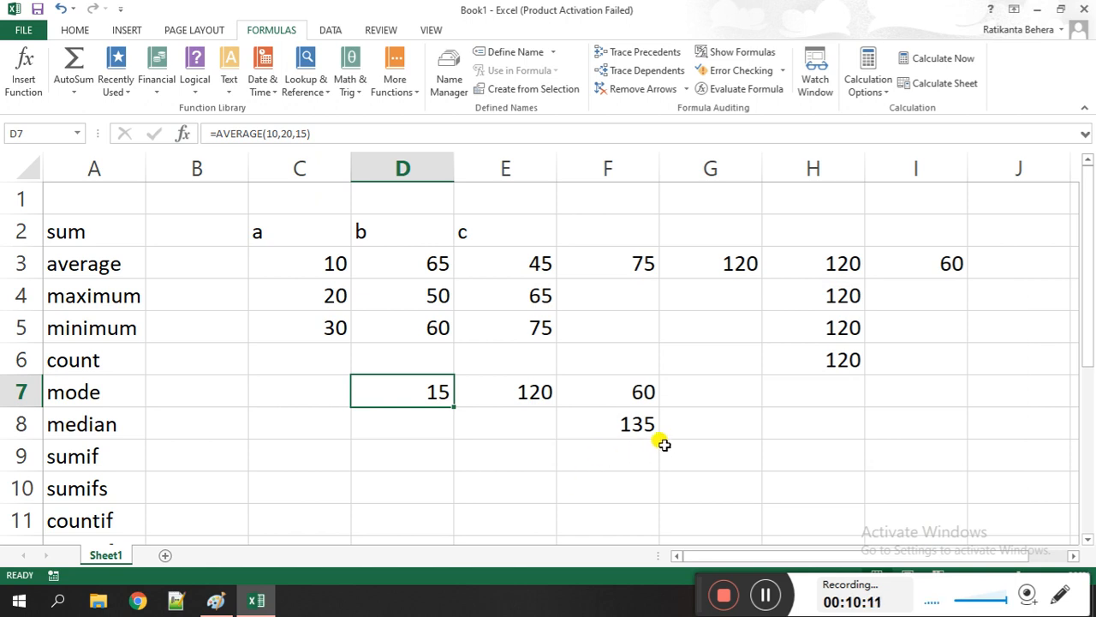
Insert the statistical AVERAGE function into cell C7 with the range C3:C5 picked from the sheet, and accept it.
click(331, 393)
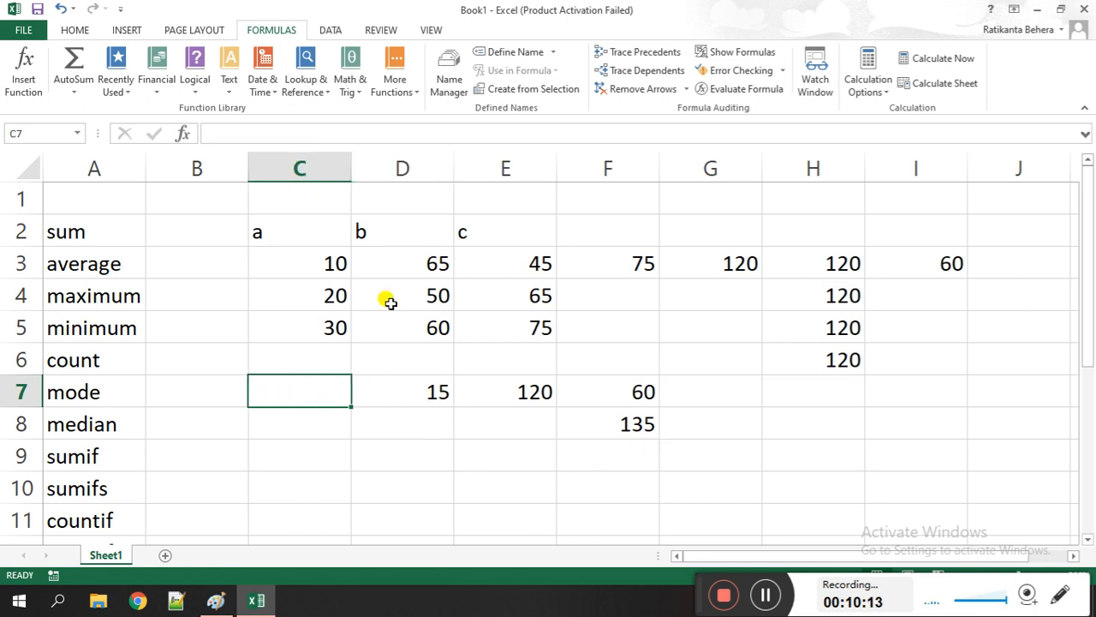
click(396, 89)
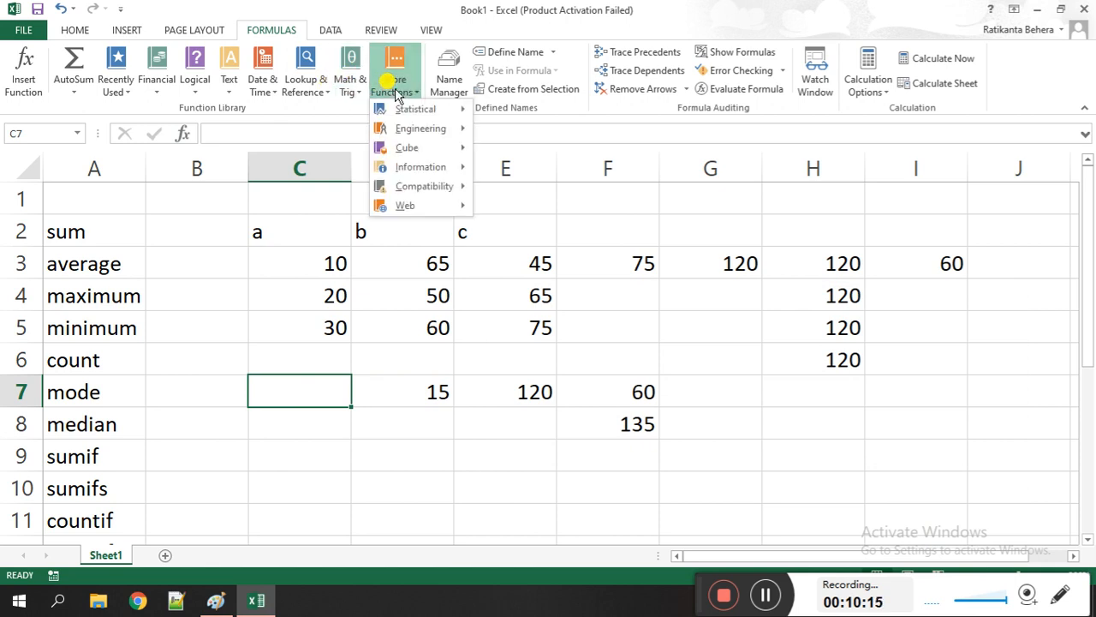
mouse_move(435, 108)
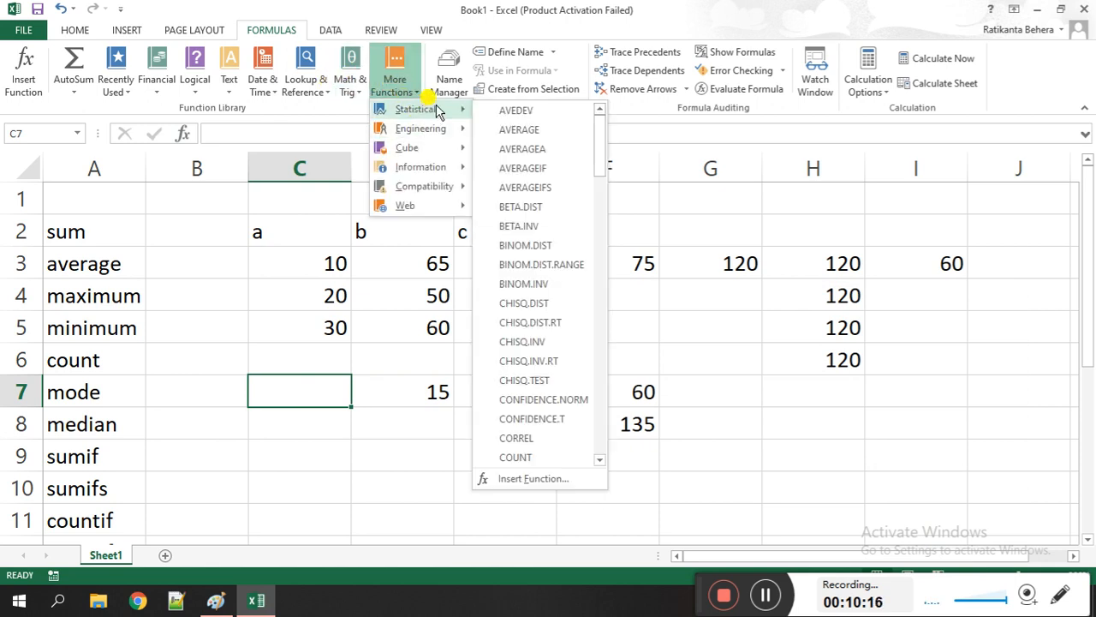
click(519, 129)
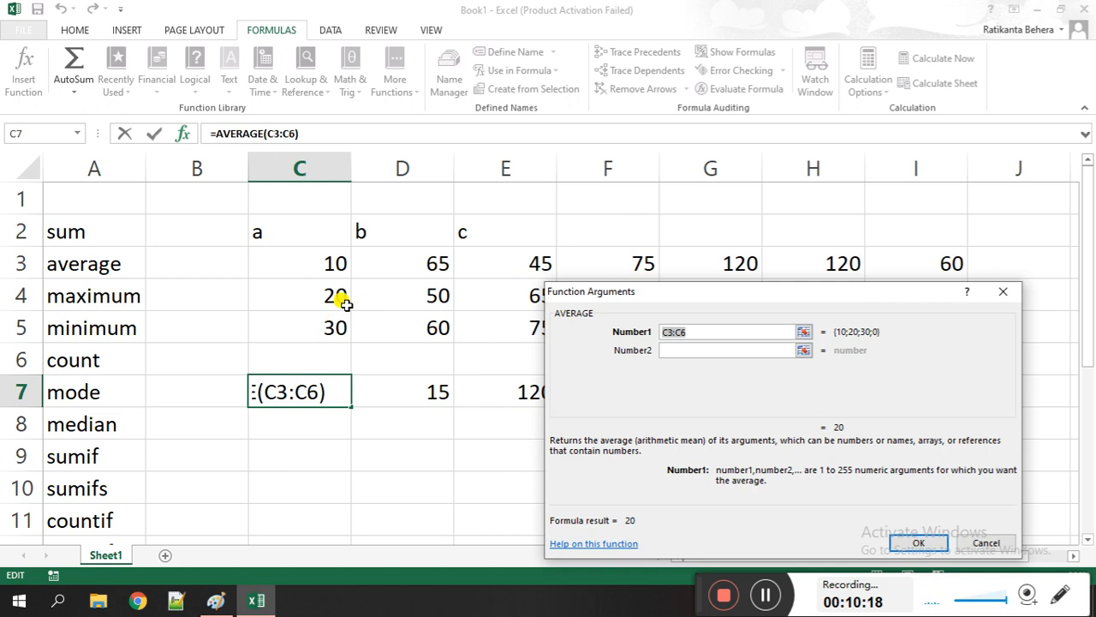
drag(334, 260, 324, 319)
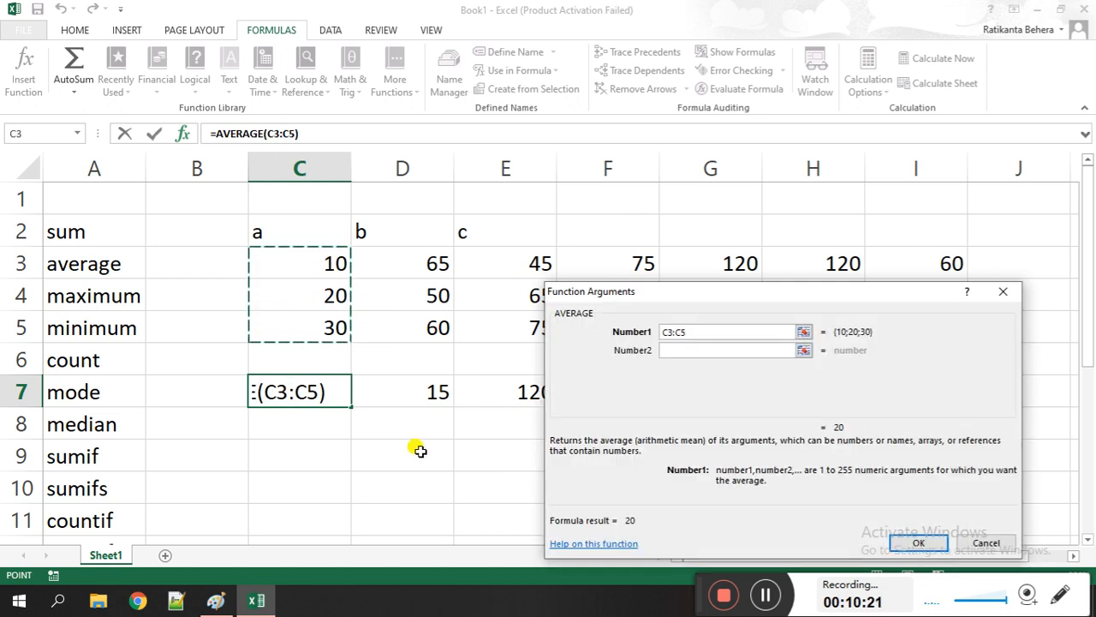
click(914, 546)
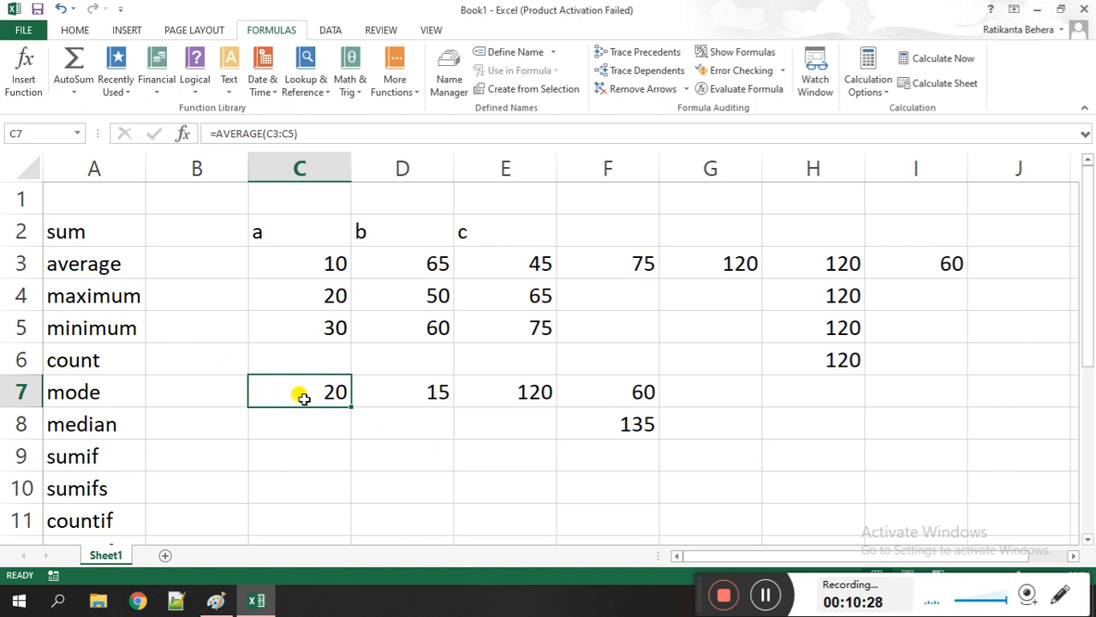
Enter a MAX formula in cell C8 over the range D3:D5.
click(392, 426)
click(298, 420)
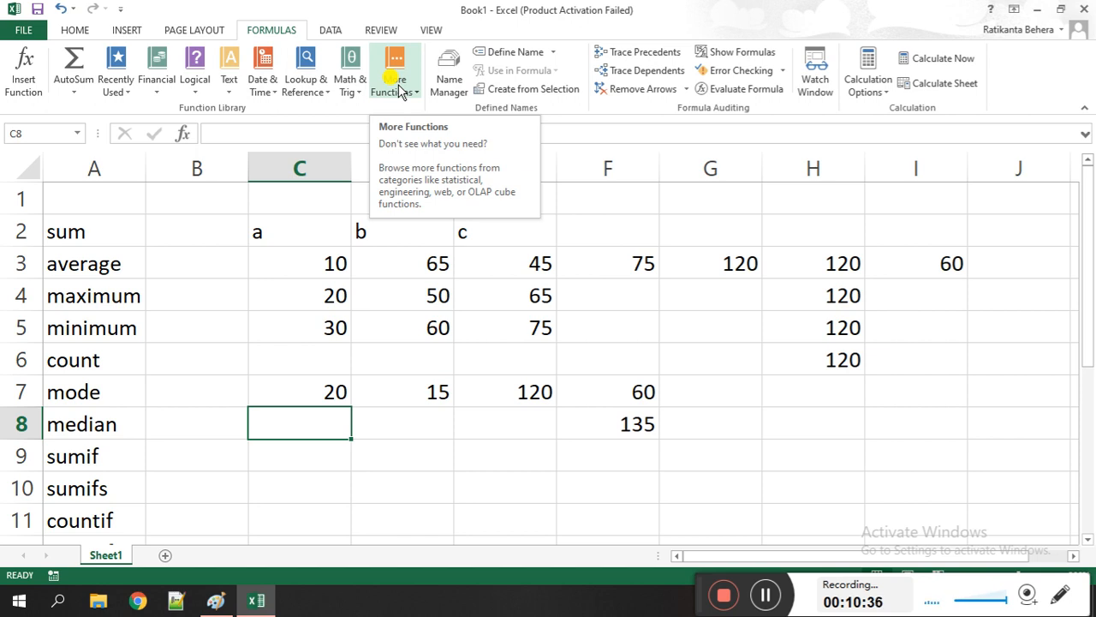
text(=ma)
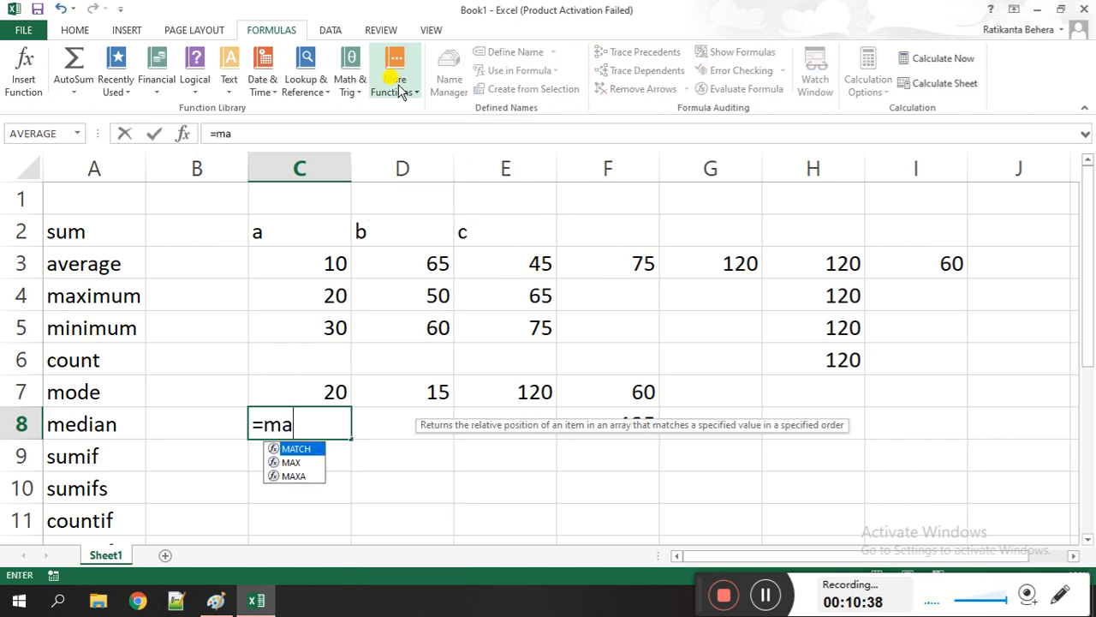
text(ximu)
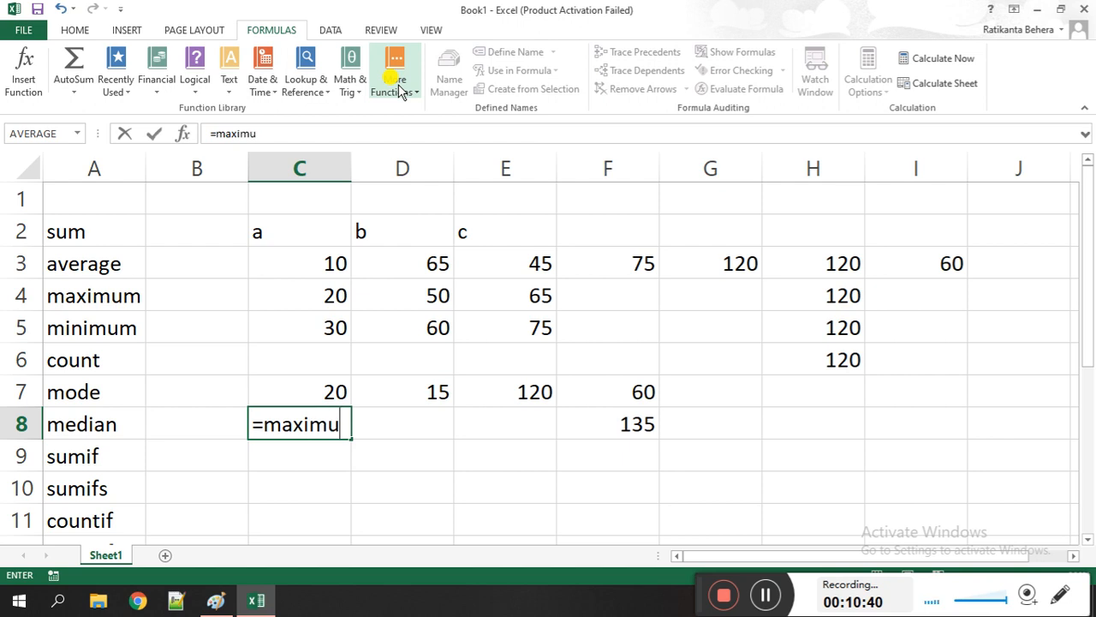
key(BackSpace)
key(BackSpace)
key(BackSpace)
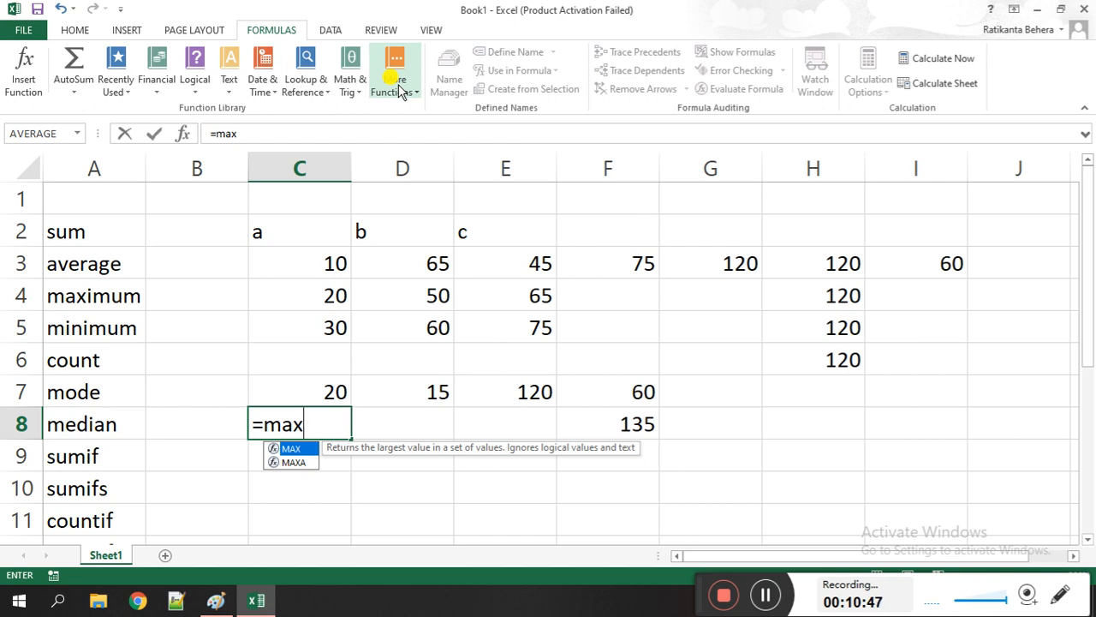
text(()
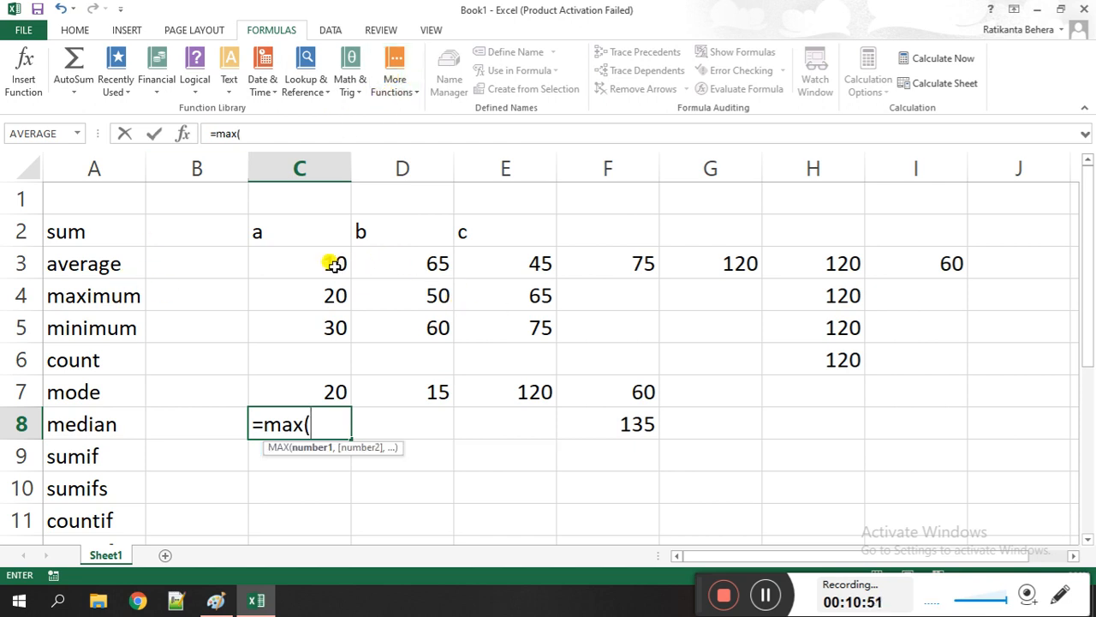
drag(422, 265, 432, 334)
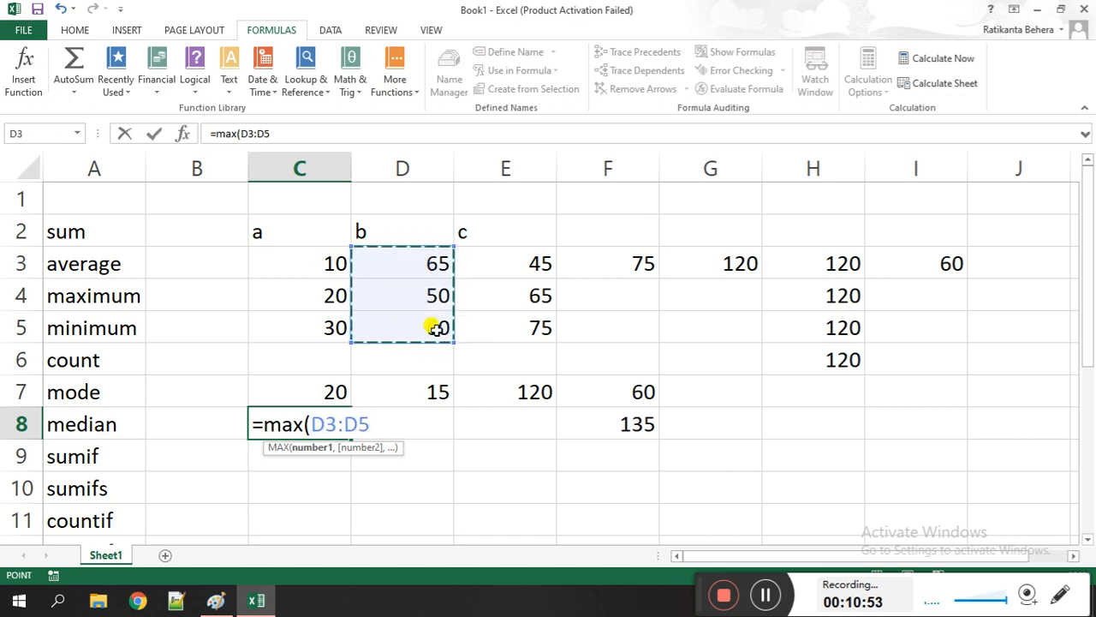
text())
key(Return)
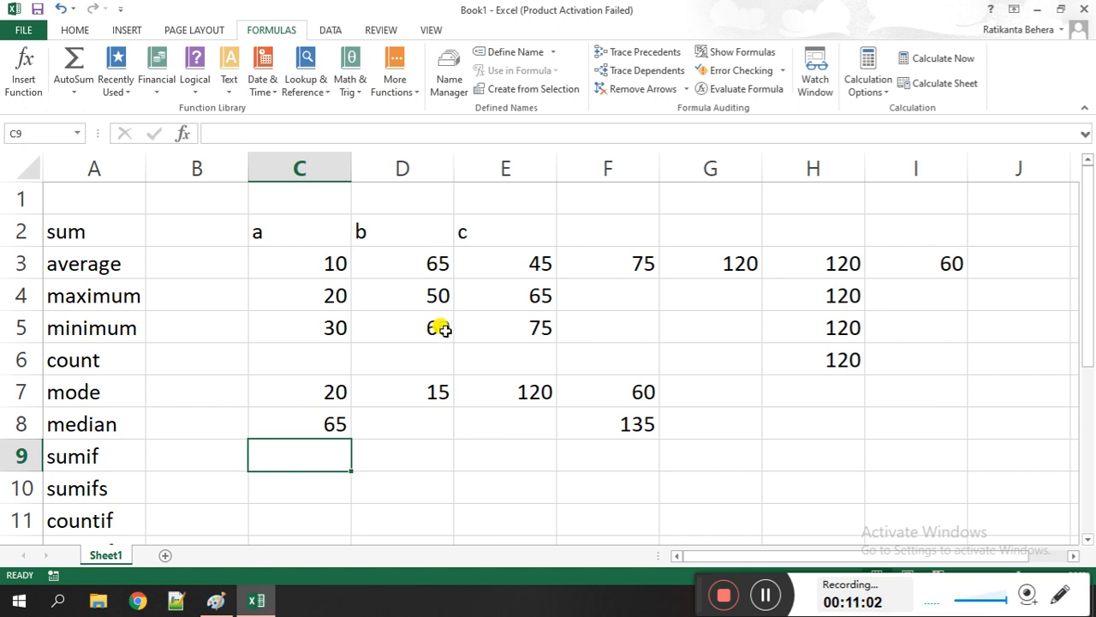
Enter a MIN formula in cell D9 over the column b values D3:D5.
click(391, 466)
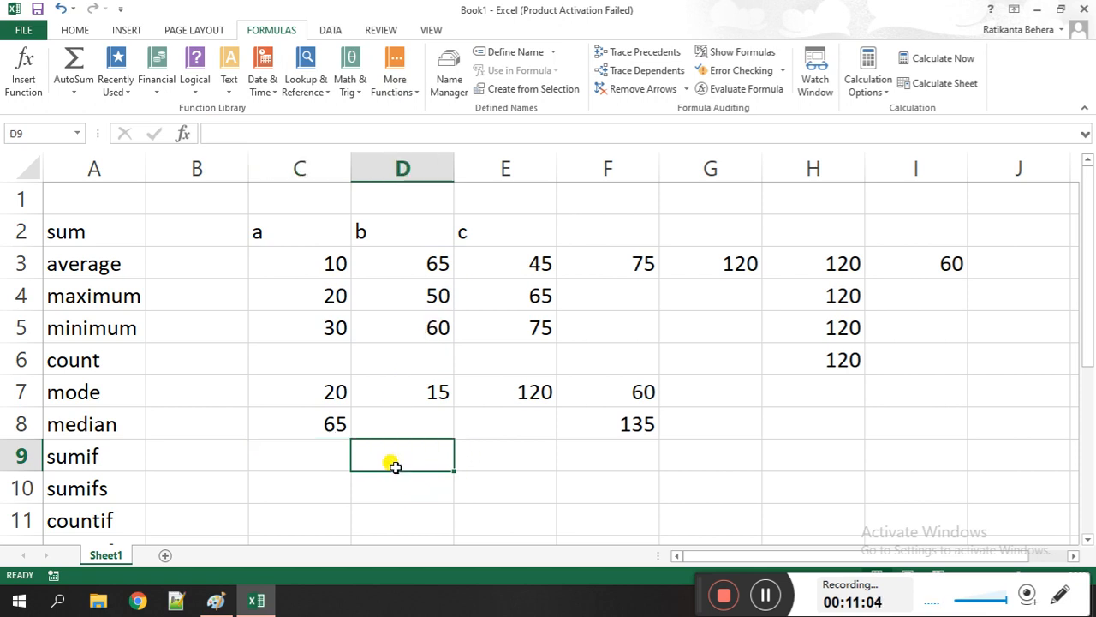
text(=min()
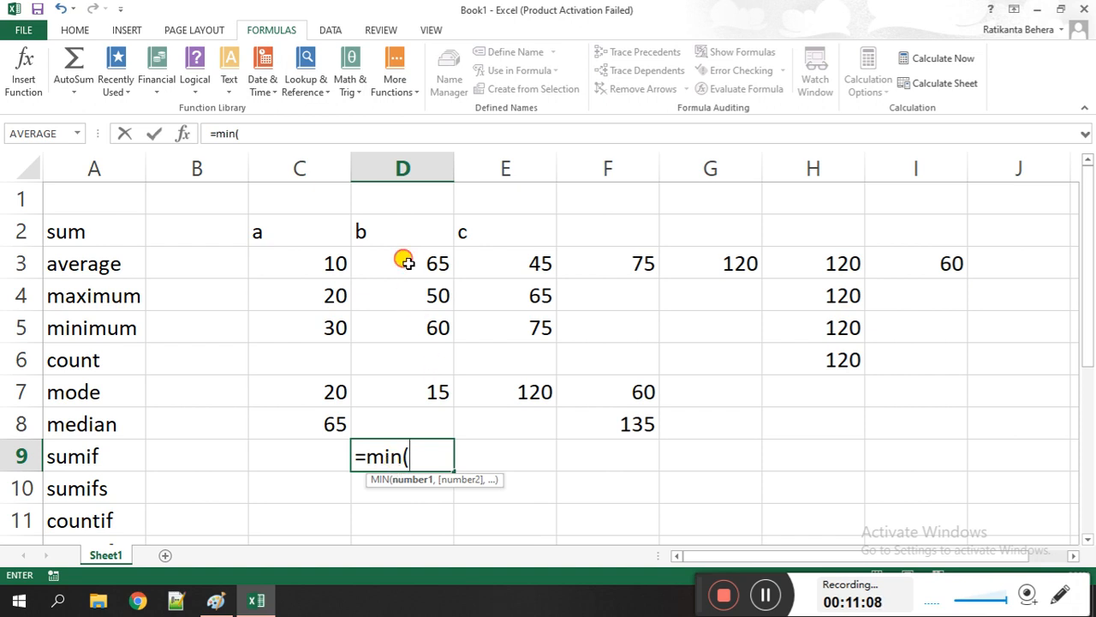
drag(406, 257, 403, 315)
text())
key(Return)
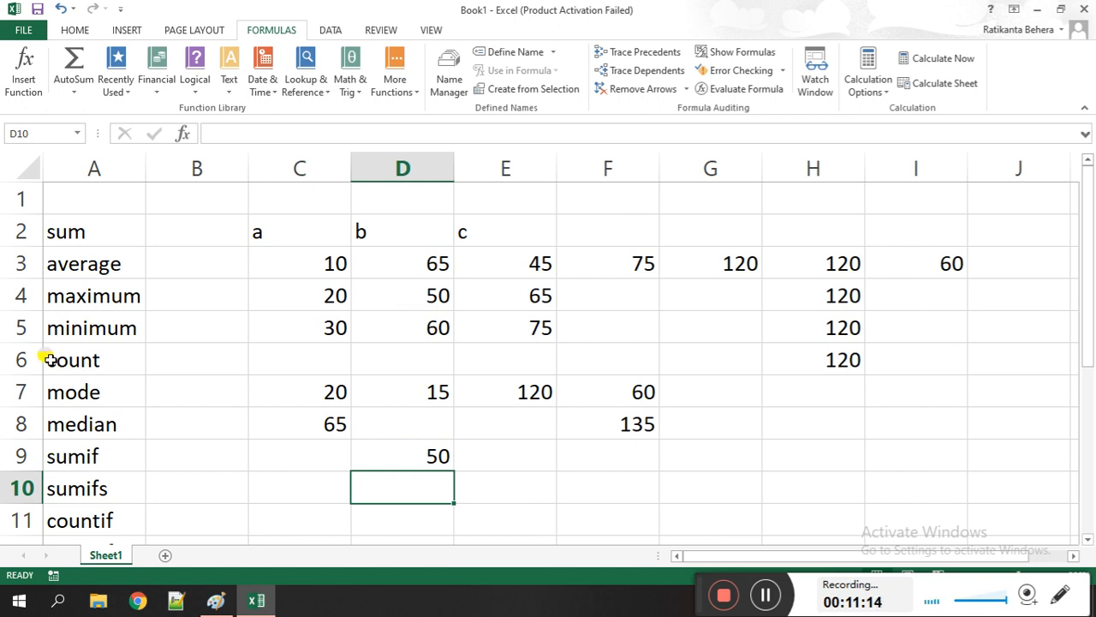
Enter the formula =count(C3:C5) in cell E9, picking the range from the sheet.
click(513, 464)
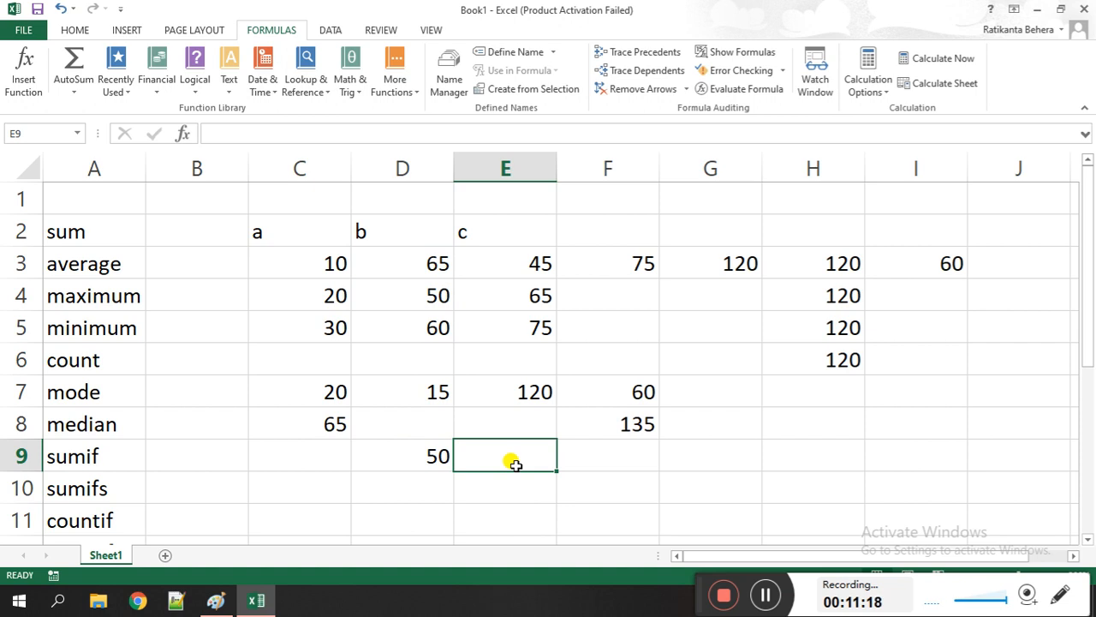
text(=)
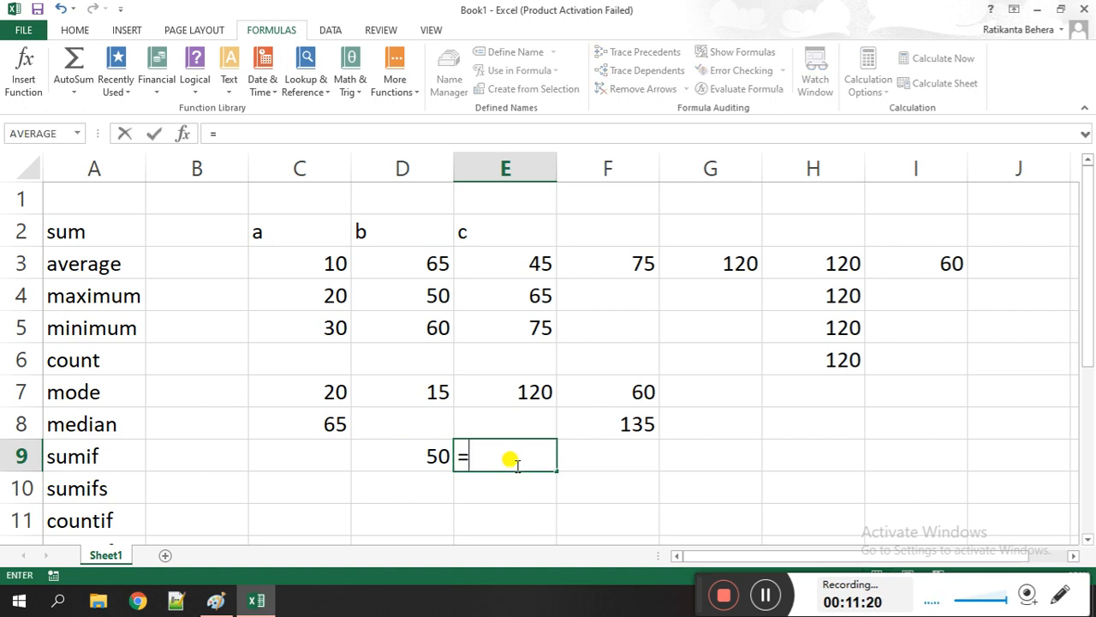
text(count()
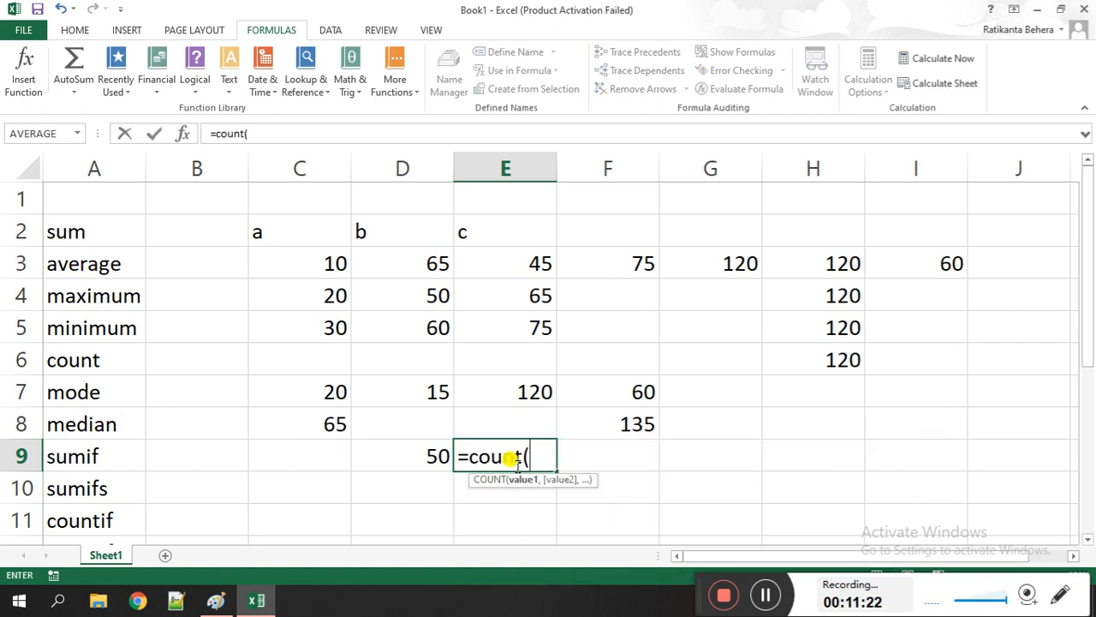
drag(318, 255, 315, 328)
text())
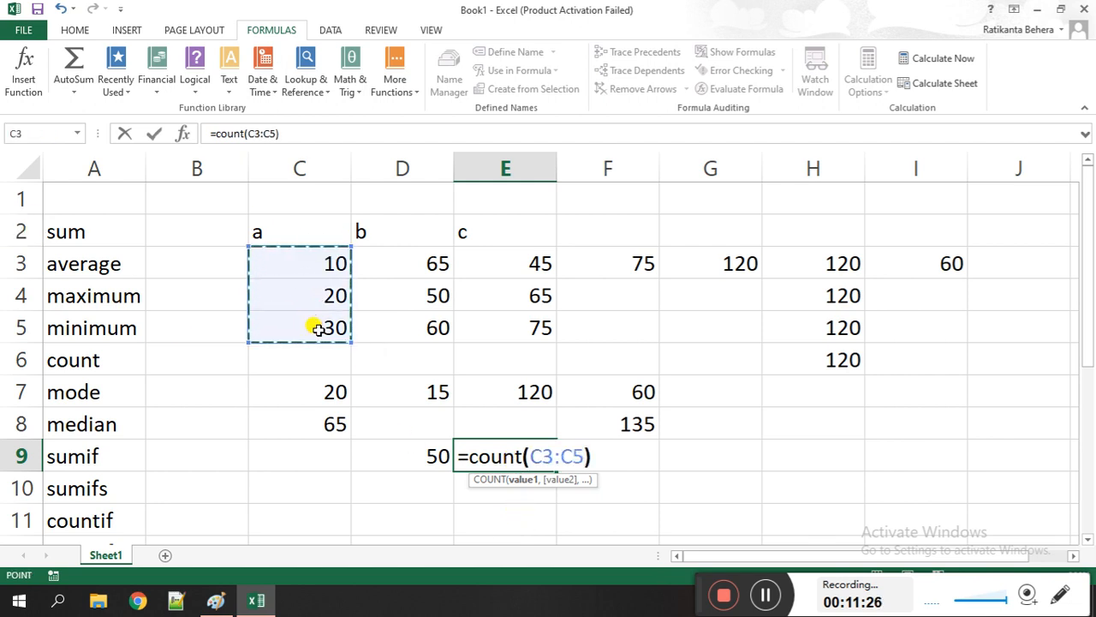
key(Return)
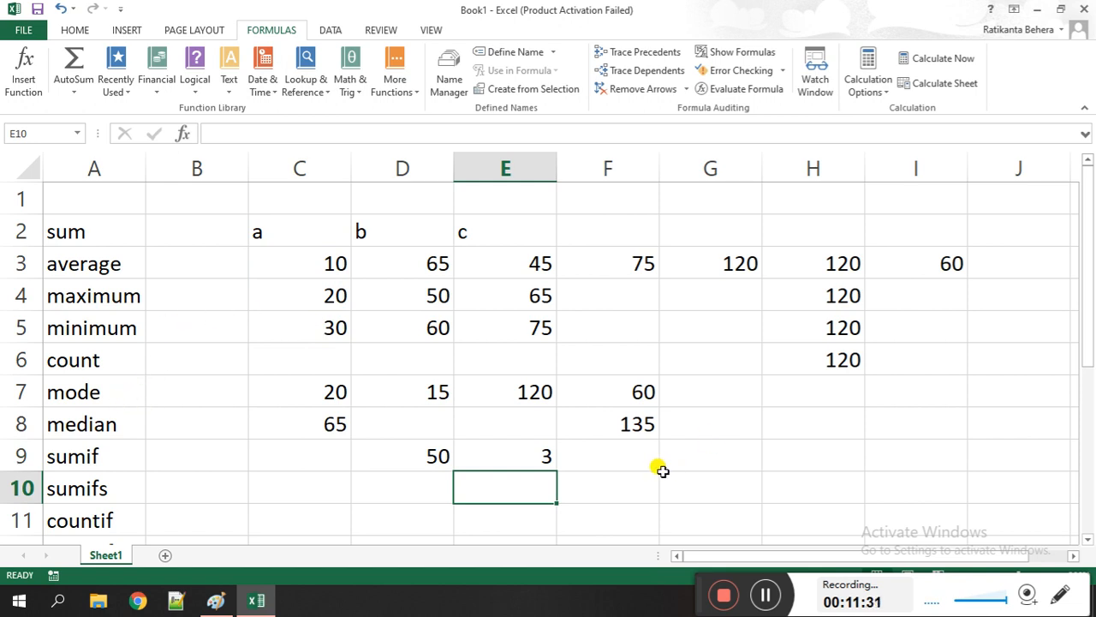
Enter a MODE formula in cell F9 over the range C3:C5.
click(625, 459)
text(=mode()
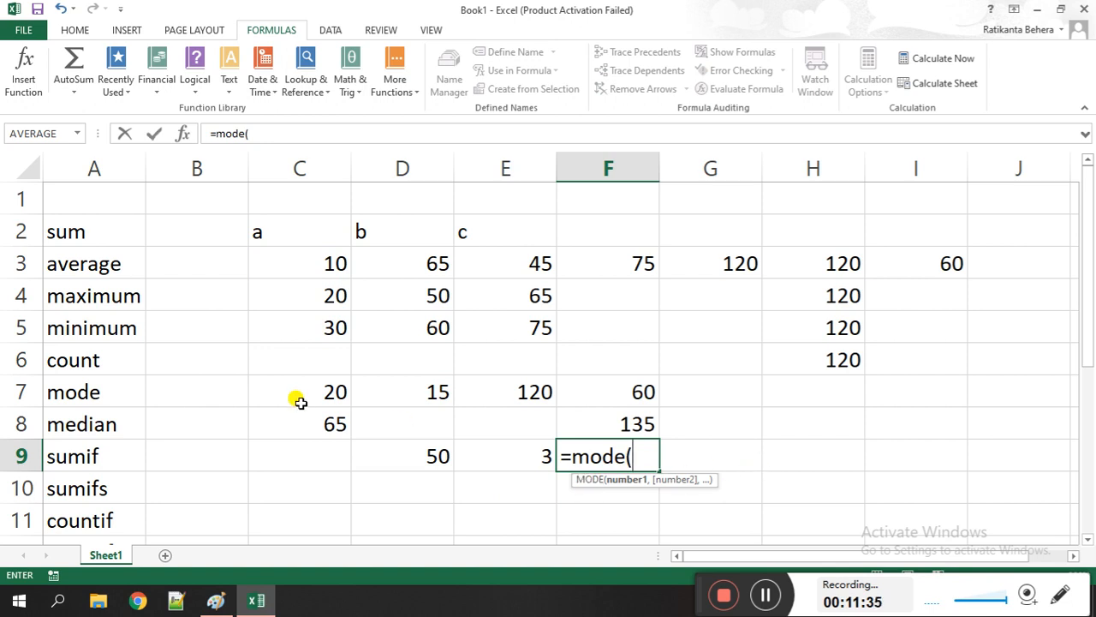
drag(334, 254, 335, 331)
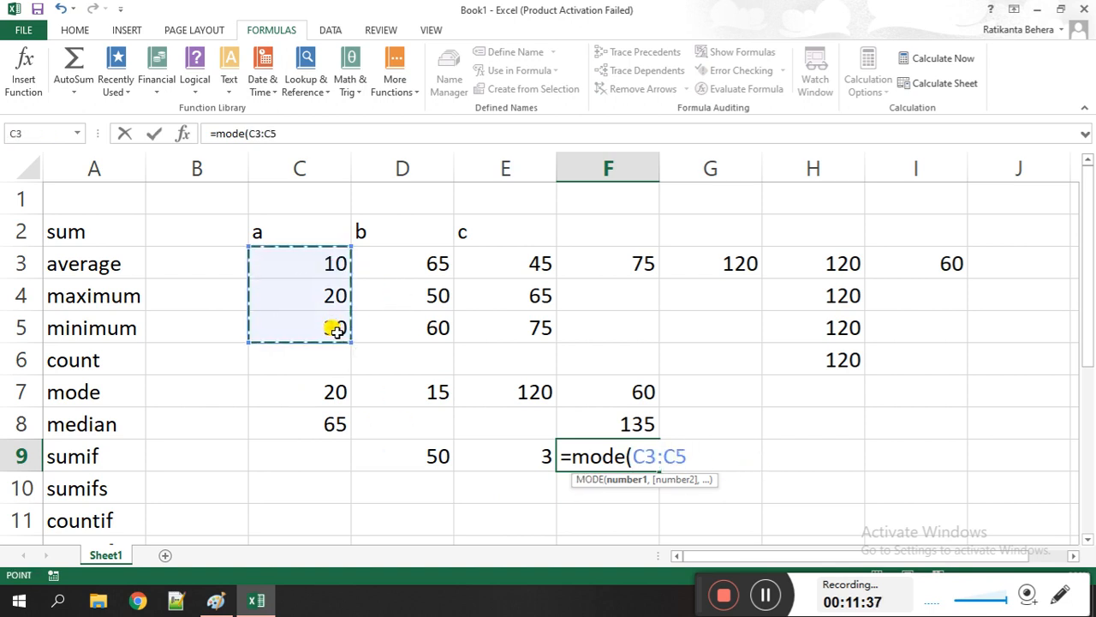
text())
key(Return)
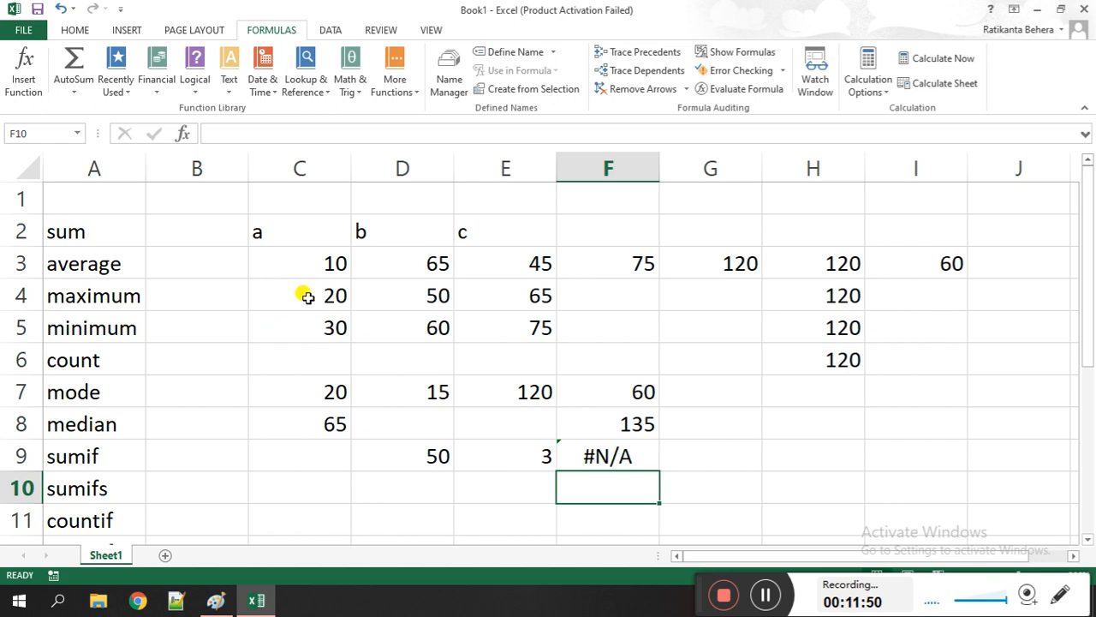
Change the value in cell C4 to 10 so that column a contains a repeated number.
click(292, 269)
click(301, 294)
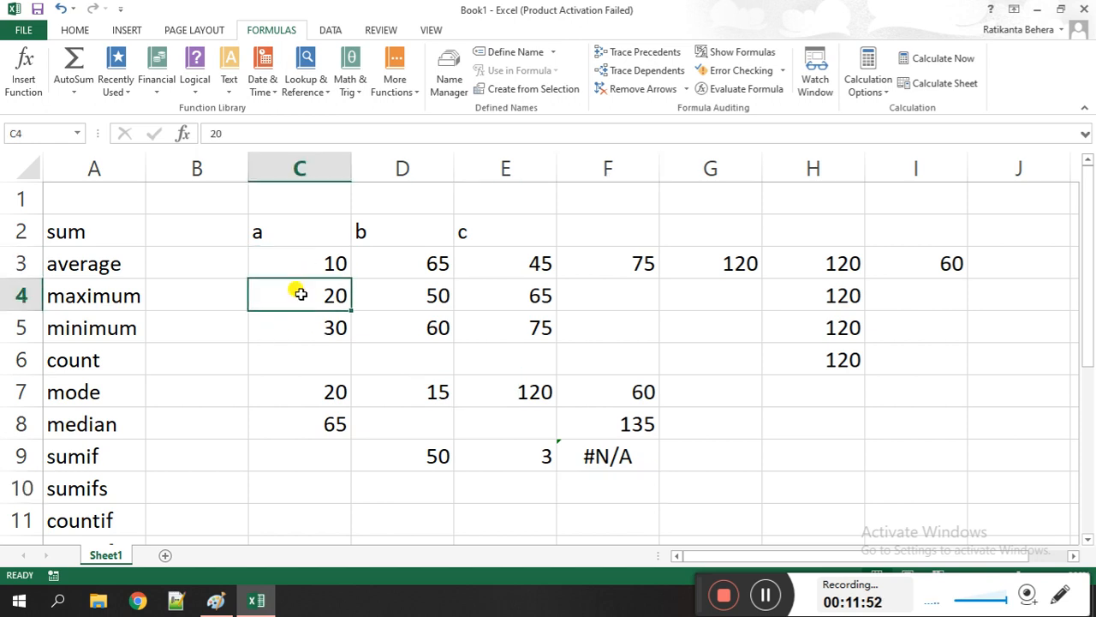
text(10)
key(Return)
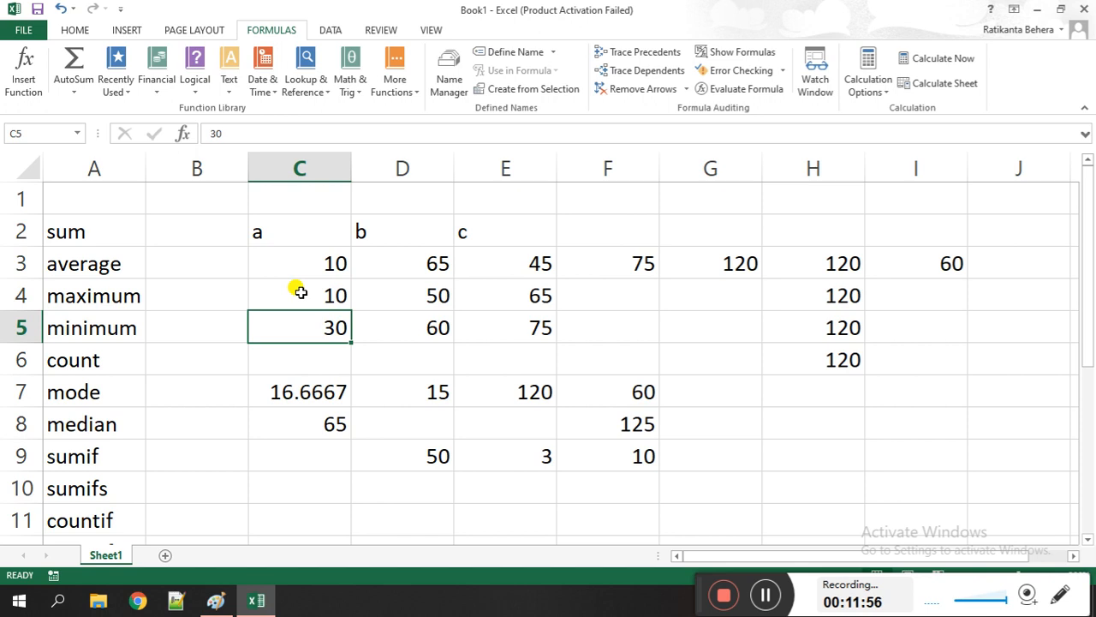
Enter the numbers 10 through 90 in increments of 10 down cells C14:C22.
scroll(588, 308, down, 5)
scroll(343, 326, up, 5)
scroll(317, 315, down, 4)
click(313, 230)
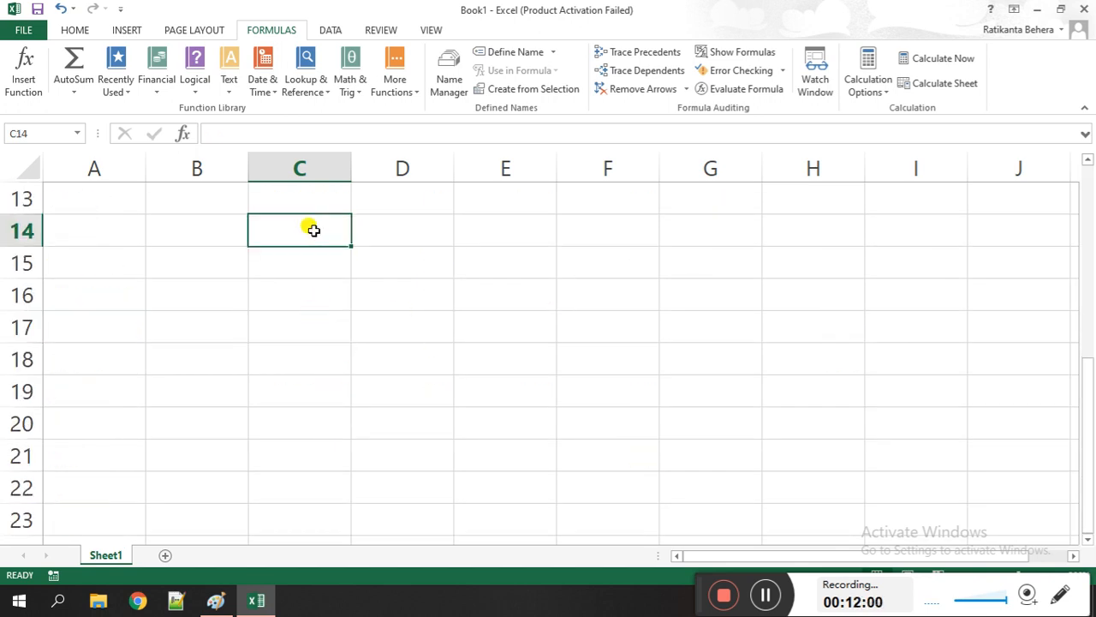
text(10)
key(Return)
text(20)
key(Return)
text(30)
key(Return)
text(40)
key(Return)
text(50)
key(Return)
text(60)
key(Return)
text(70)
key(Return)
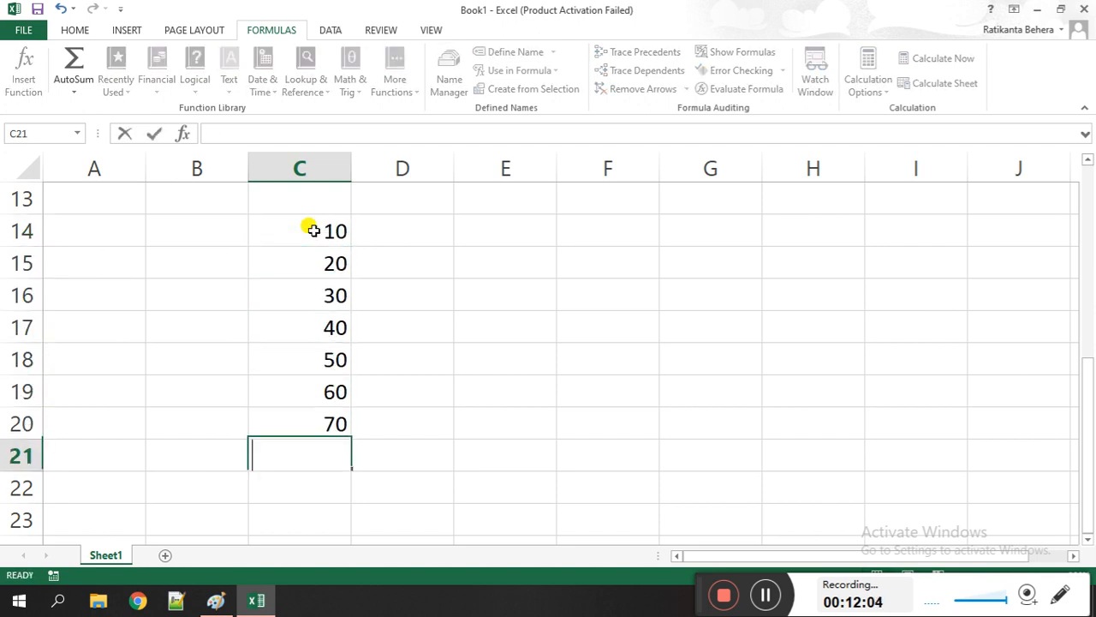
text(80 90)
key(Tab)
Create repeated values in the number list by setting C16 to 10 and both C19 and C21 to 20.
key(Up)
key(Up)
key(Up)
key(Up)
key(Up)
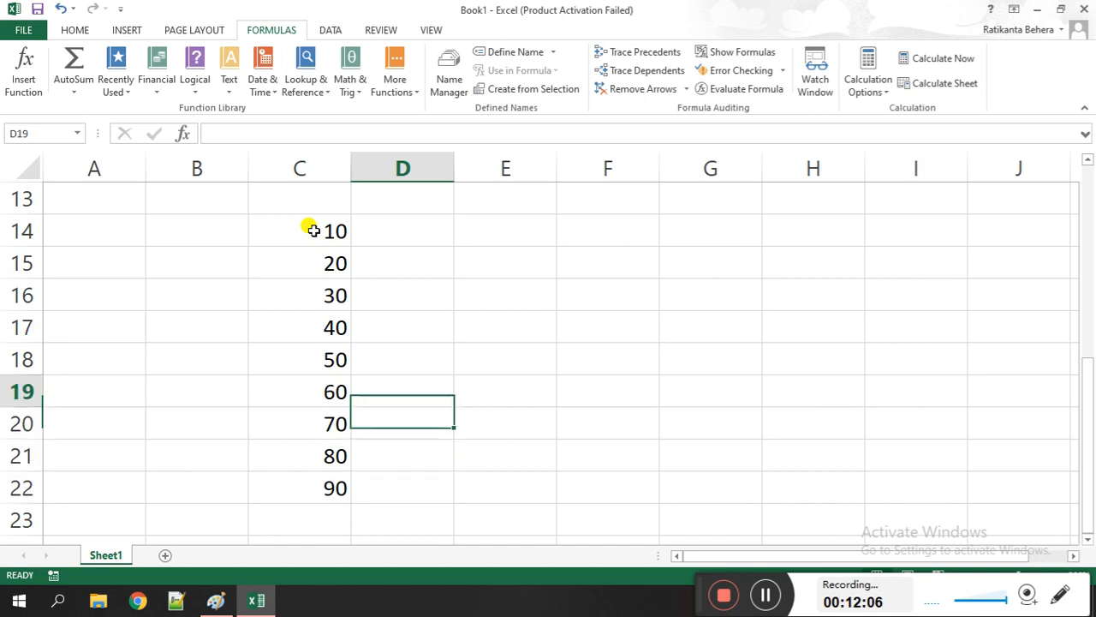
key(Left)
key(Up)
text(10)
key(Return)
key(Down)
key(Down)
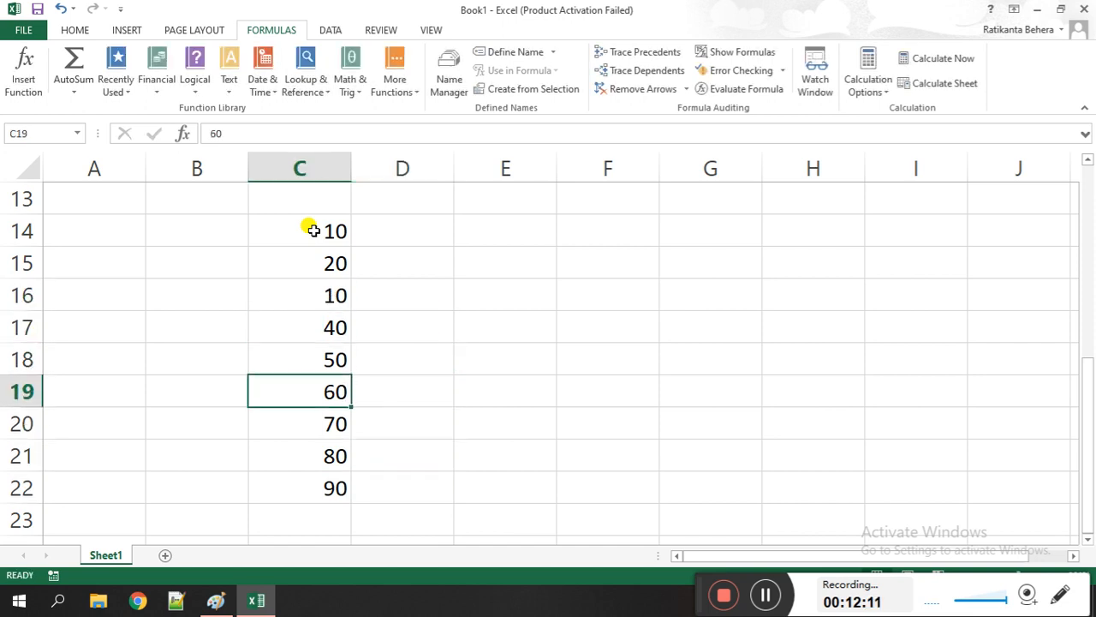
text(20)
key(Down)
key(Down)
text(20)
key(Tab)
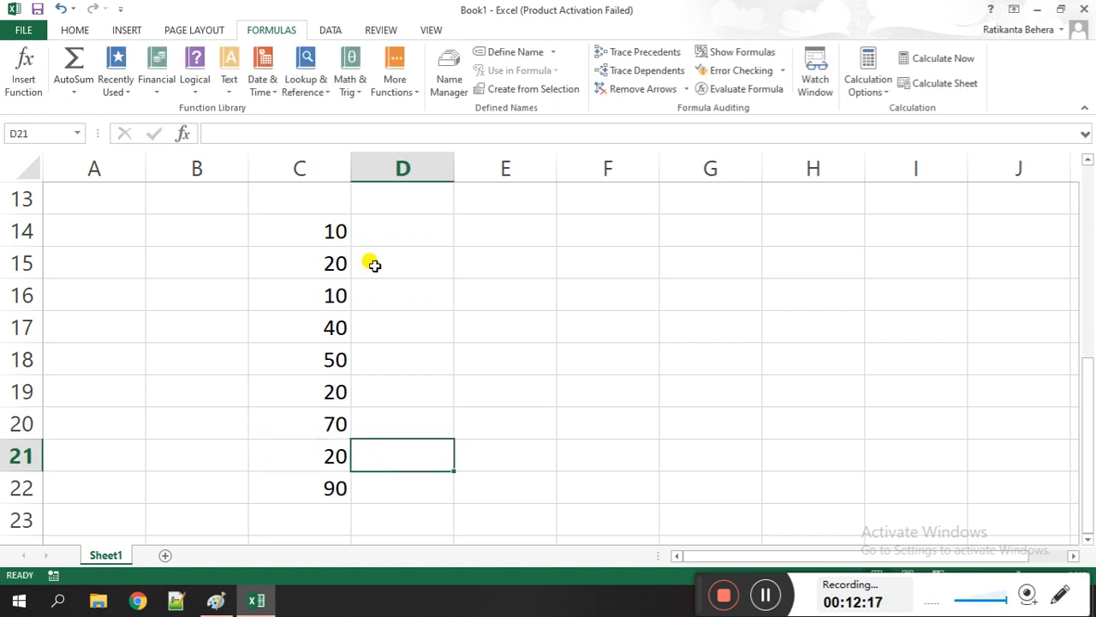
Enter a MODE formula in cell E14 over the number list C14:C22.
click(484, 232)
double_click(484, 232)
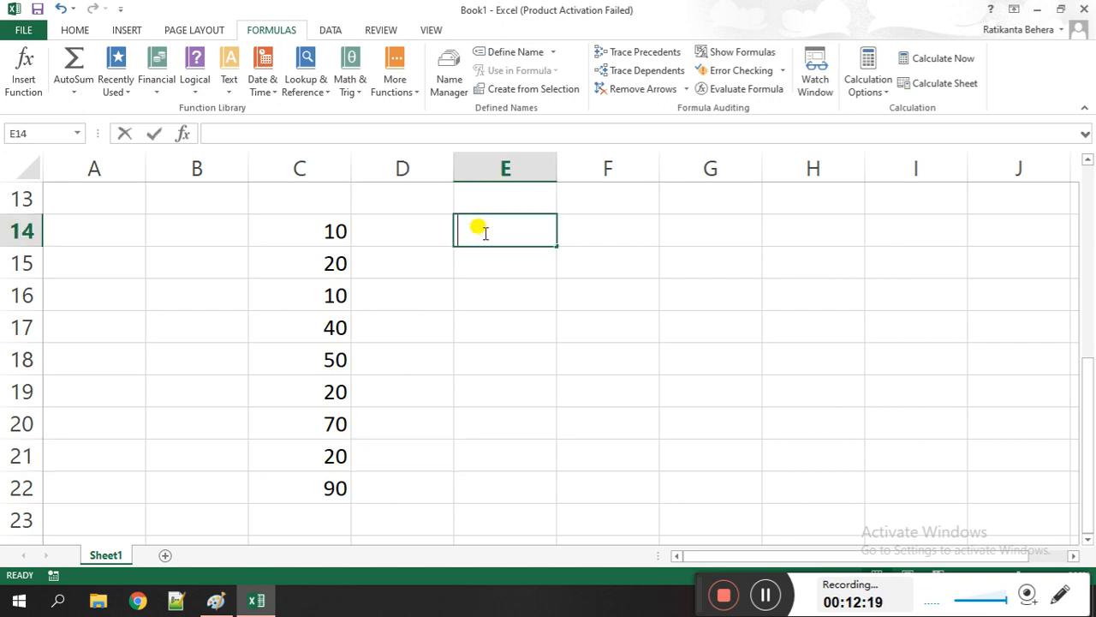
text(mo)
key(BackSpace)
key(BackSpace)
text(=mode()
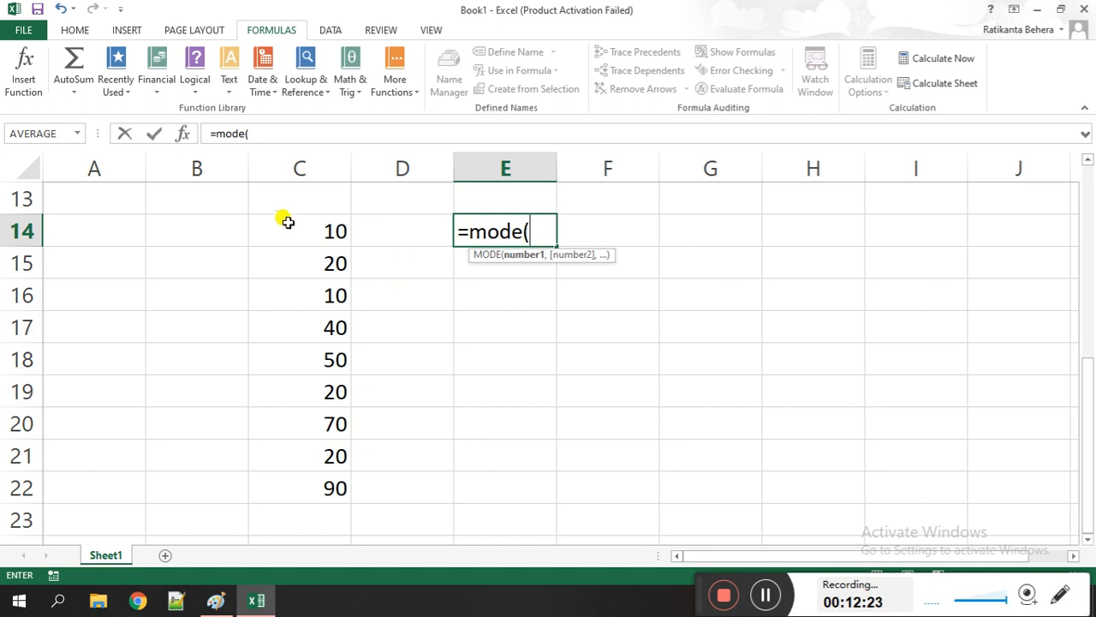
drag(292, 232, 302, 478)
text())
key(Return)
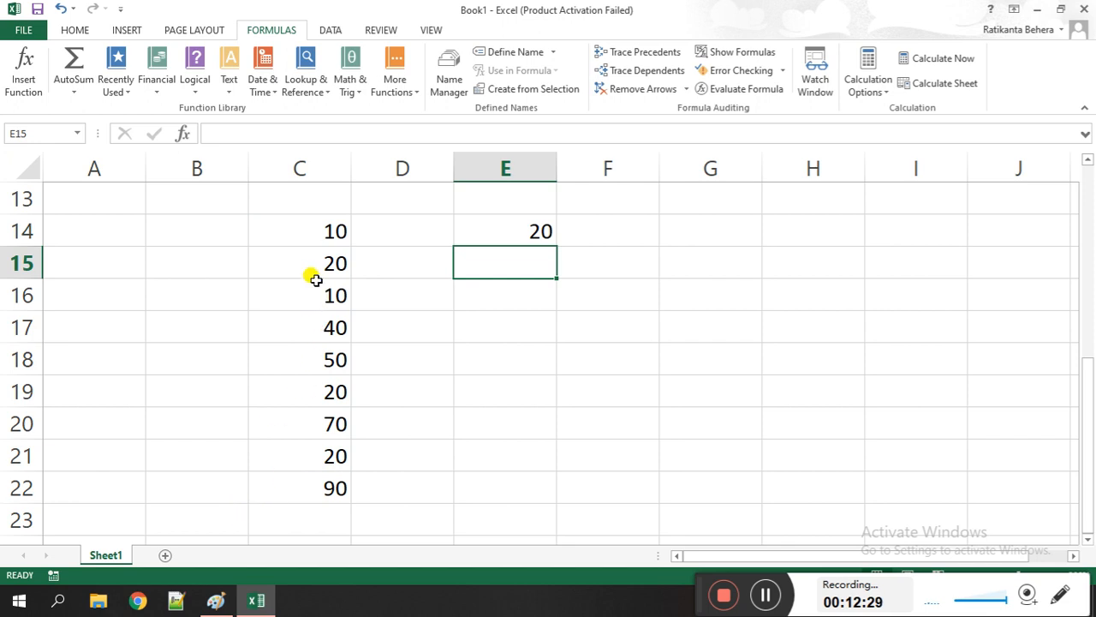
Change the value in cell C15 to 10 so that 10 repeats more often in the list.
click(314, 250)
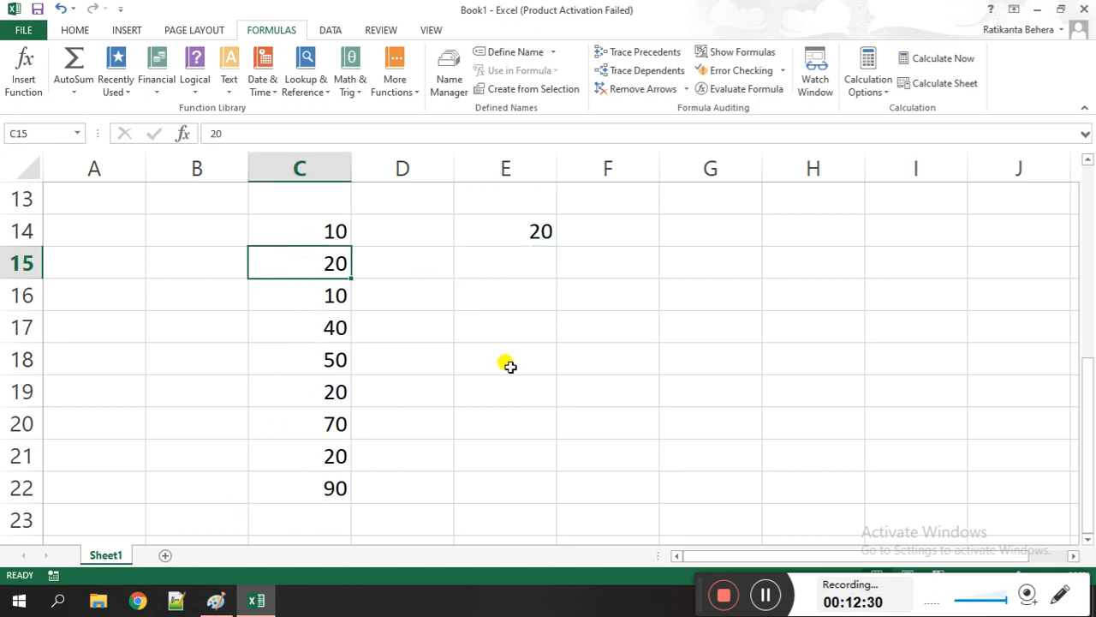
text(10)
key(Return)
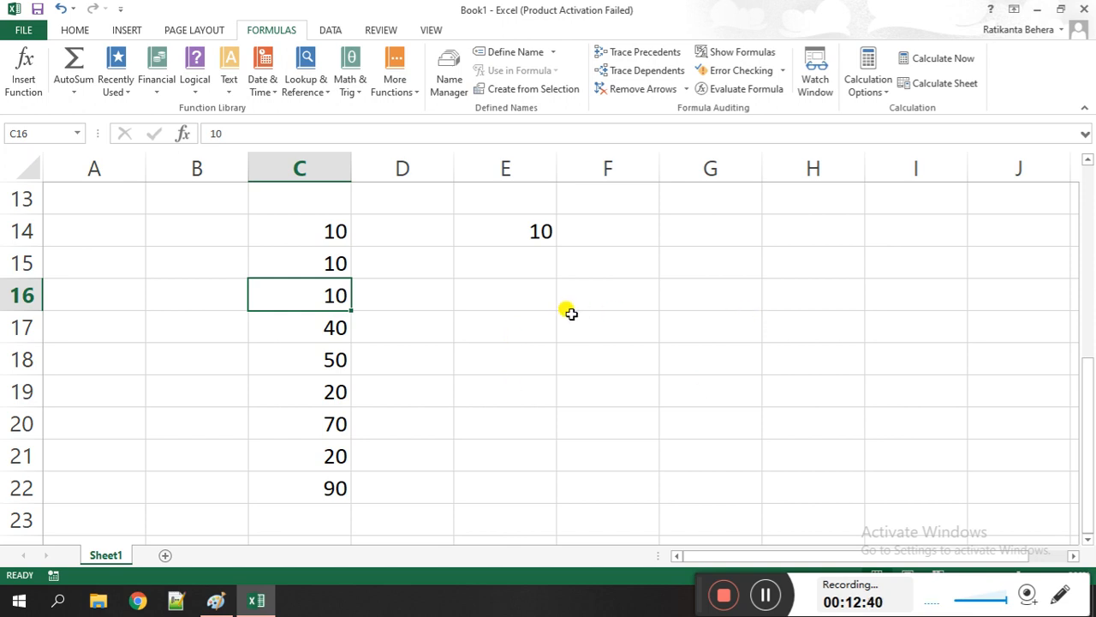
Enter the formula =median(C14:C22) in cell F16, picking the range from the sheet.
click(579, 287)
text(=media)
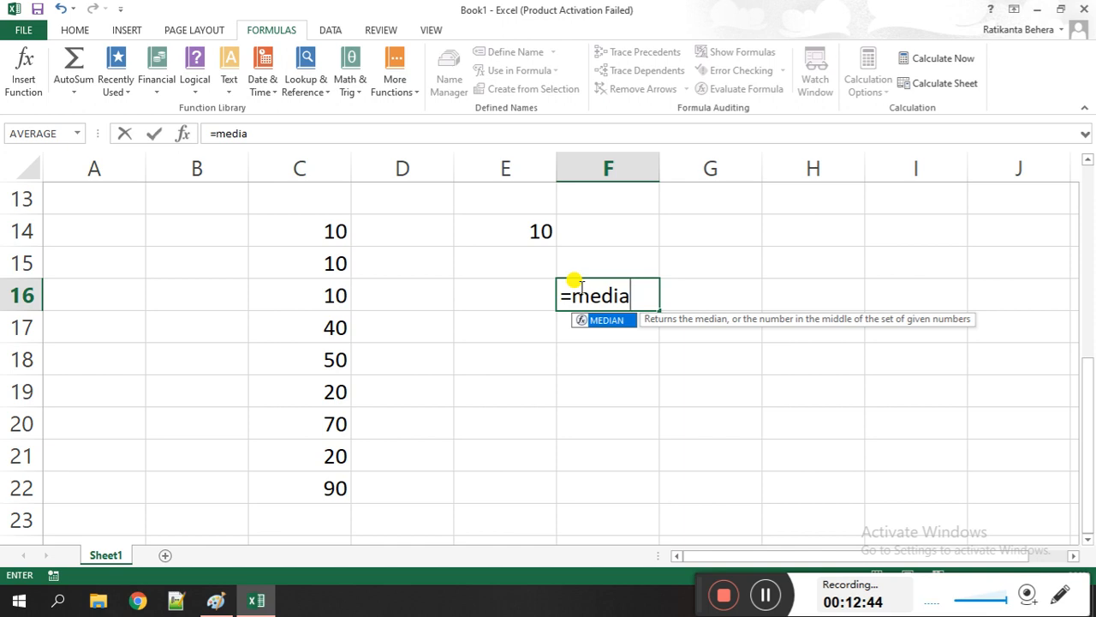
text(n()
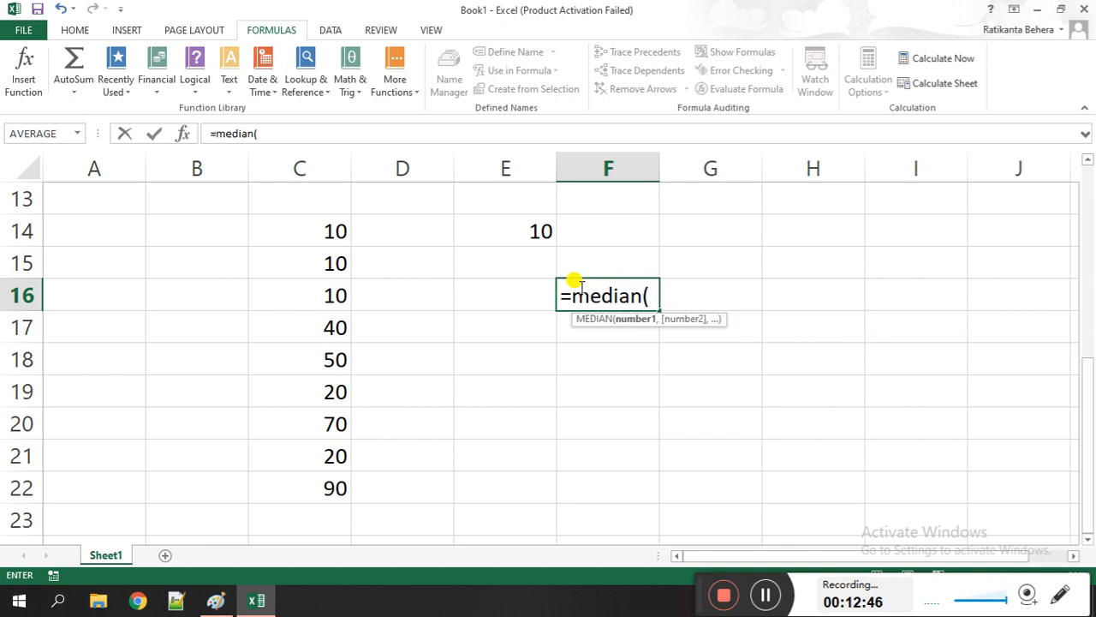
drag(329, 227, 321, 478)
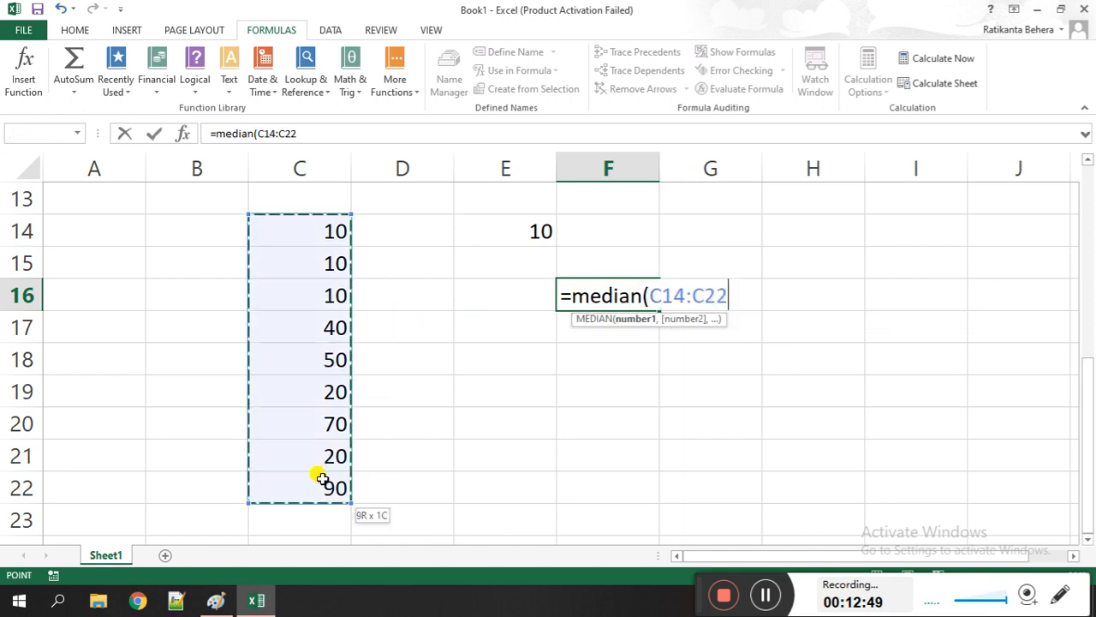
text())
key(Return)
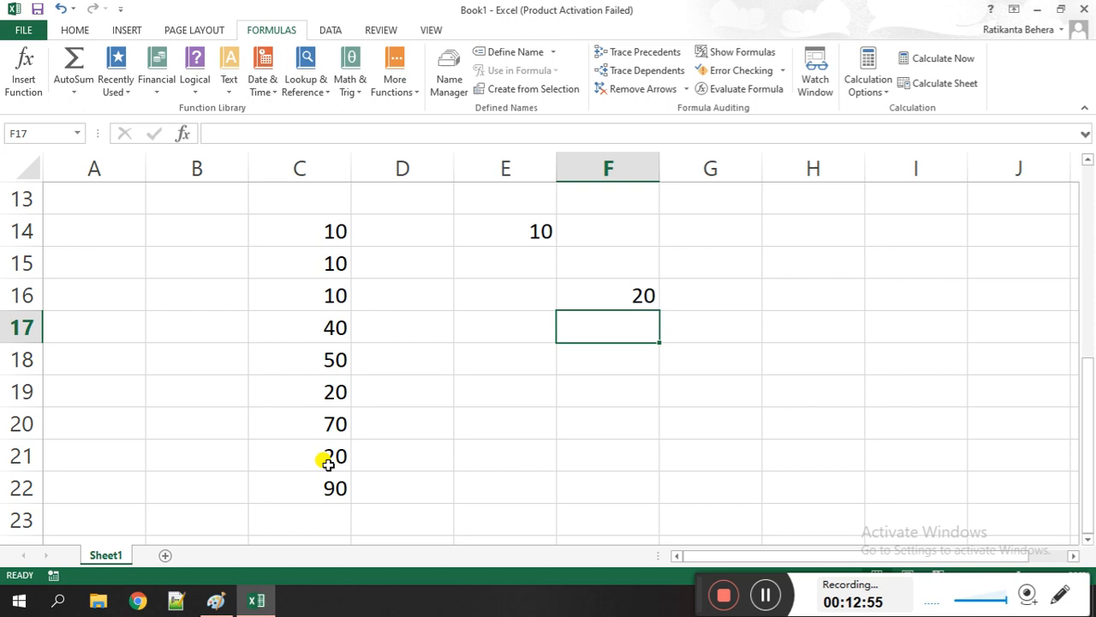
Clear all example numbers and formulas from B2:I23, keeping the function names in column A.
scroll(156, 335, up, 4)
scroll(196, 320, down, 1)
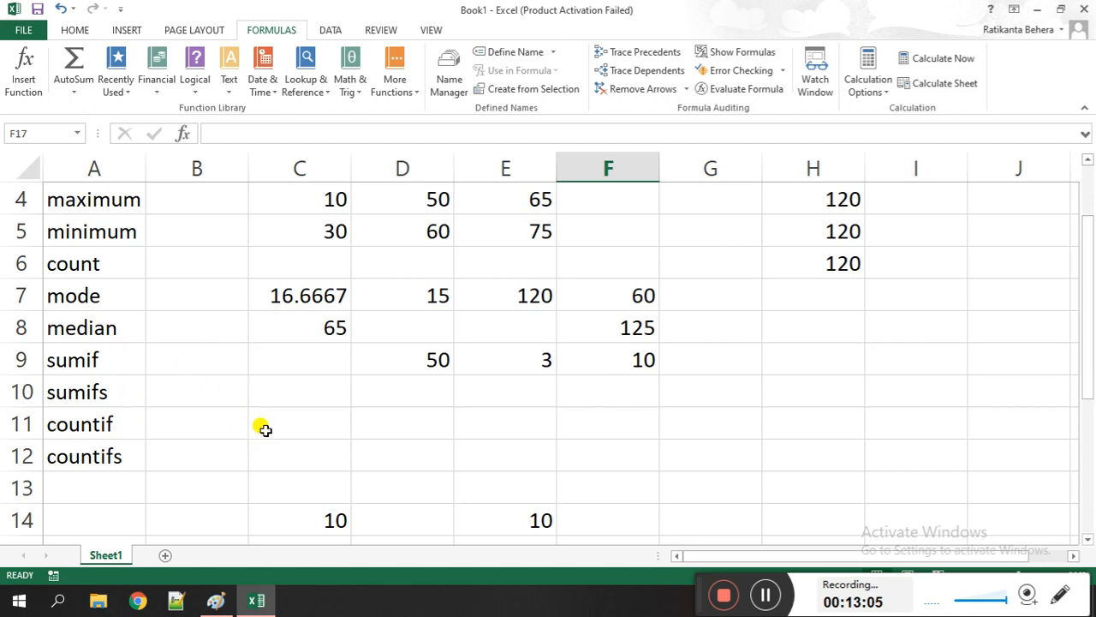
scroll(265, 430, up, 1)
drag(220, 220, 921, 555)
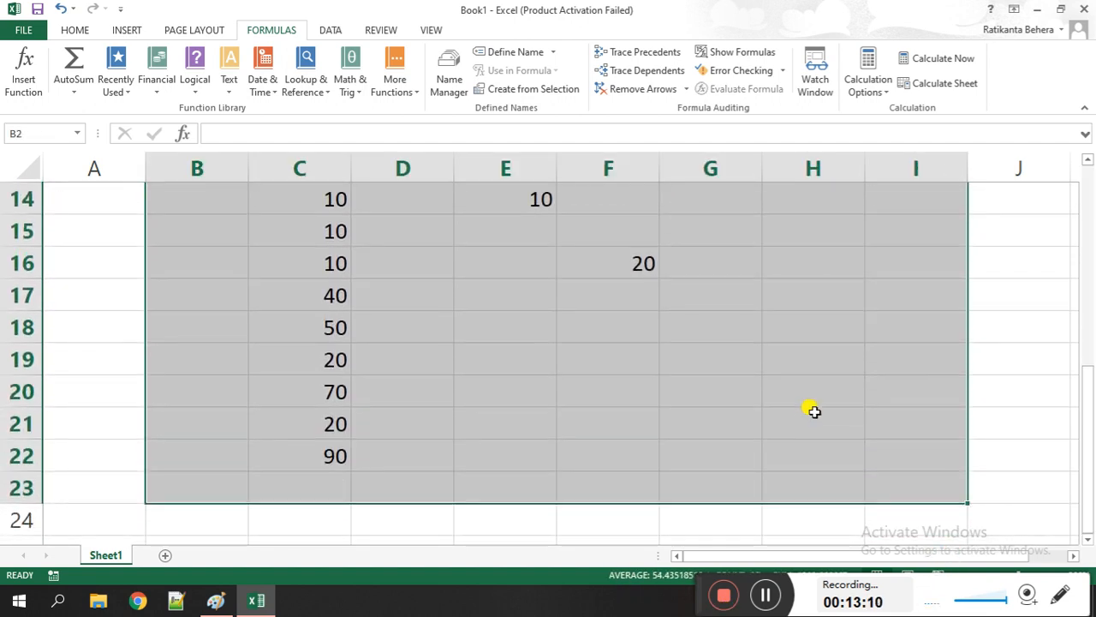
scroll(813, 411, up, 4)
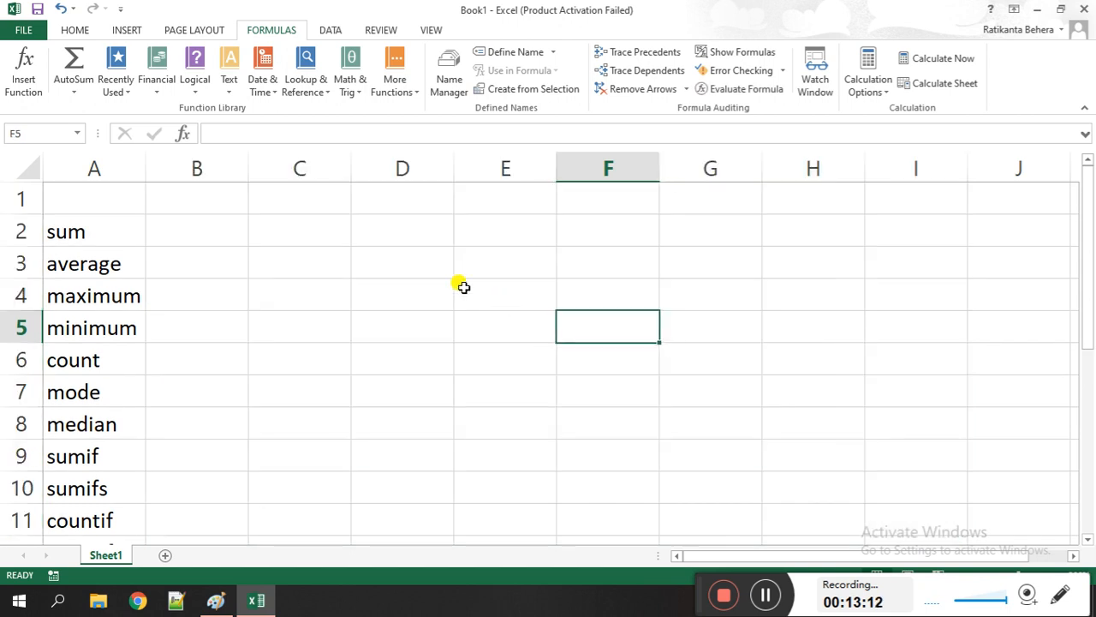
click(567, 333)
click(329, 230)
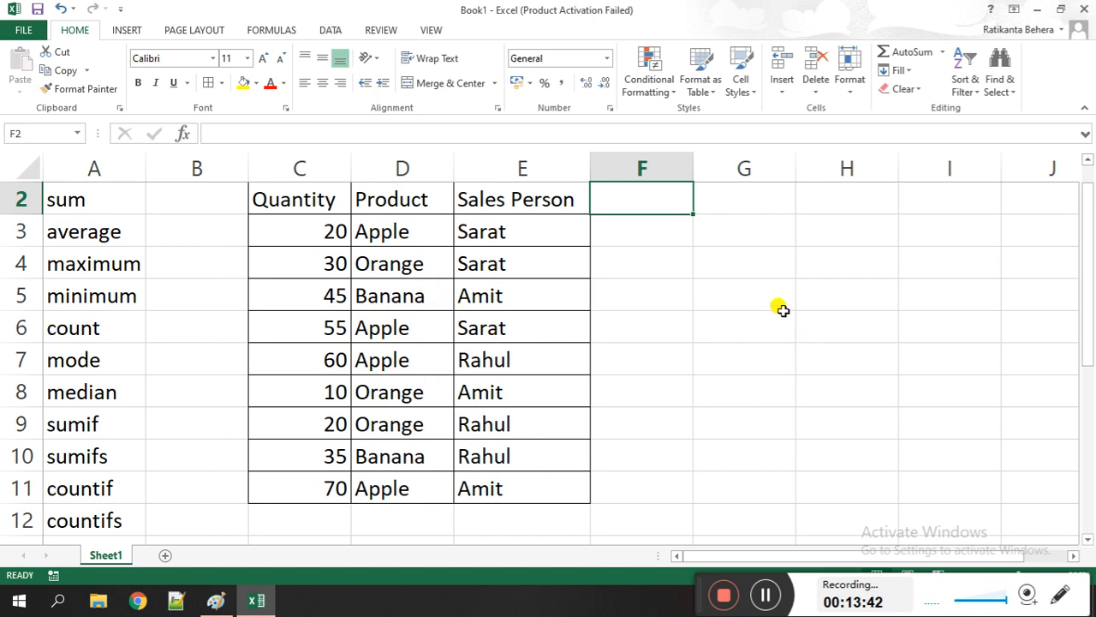
Enter the label Total Quantity in cell G3 and widen column G to fit it.
click(748, 229)
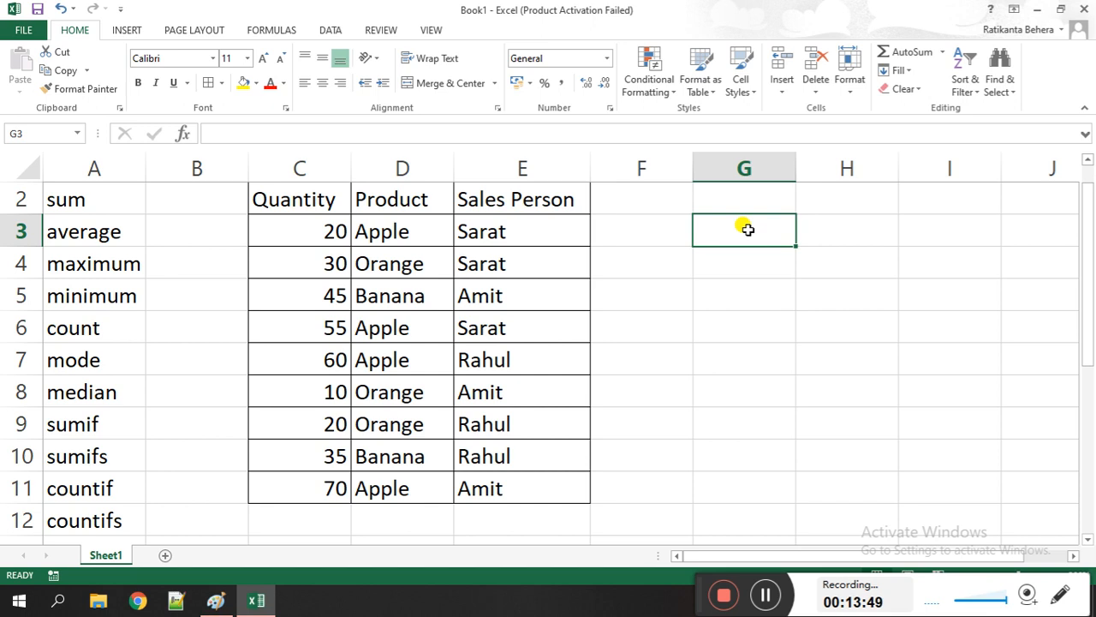
text(Toat)
key(BackSpace)
key(BackSpace)
text(tal Qun)
key(BackSpace)
text(antity)
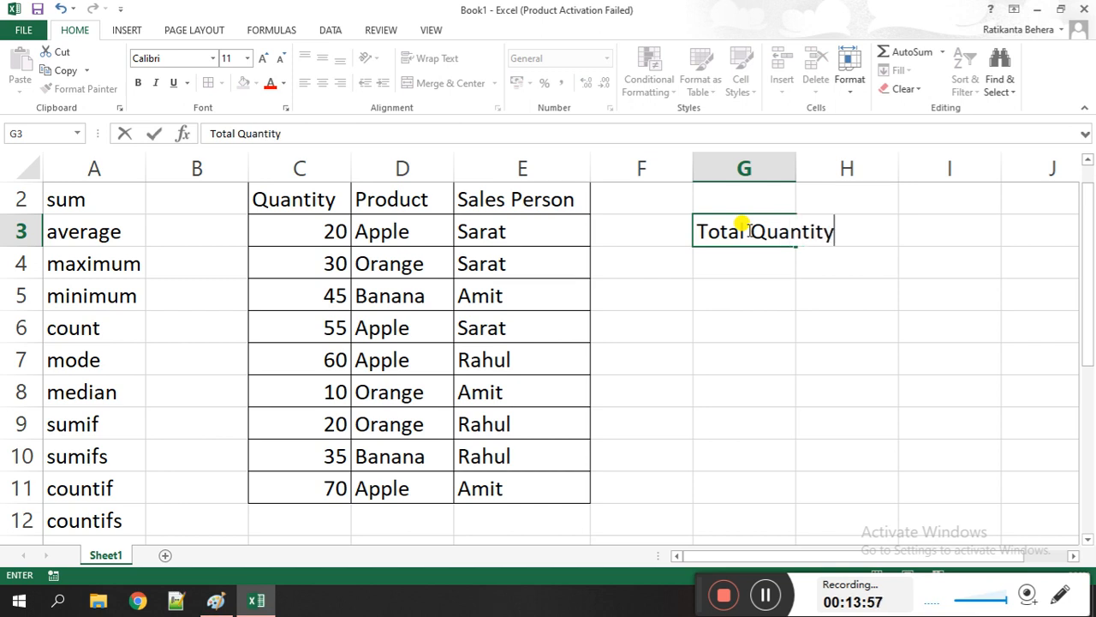
click(777, 288)
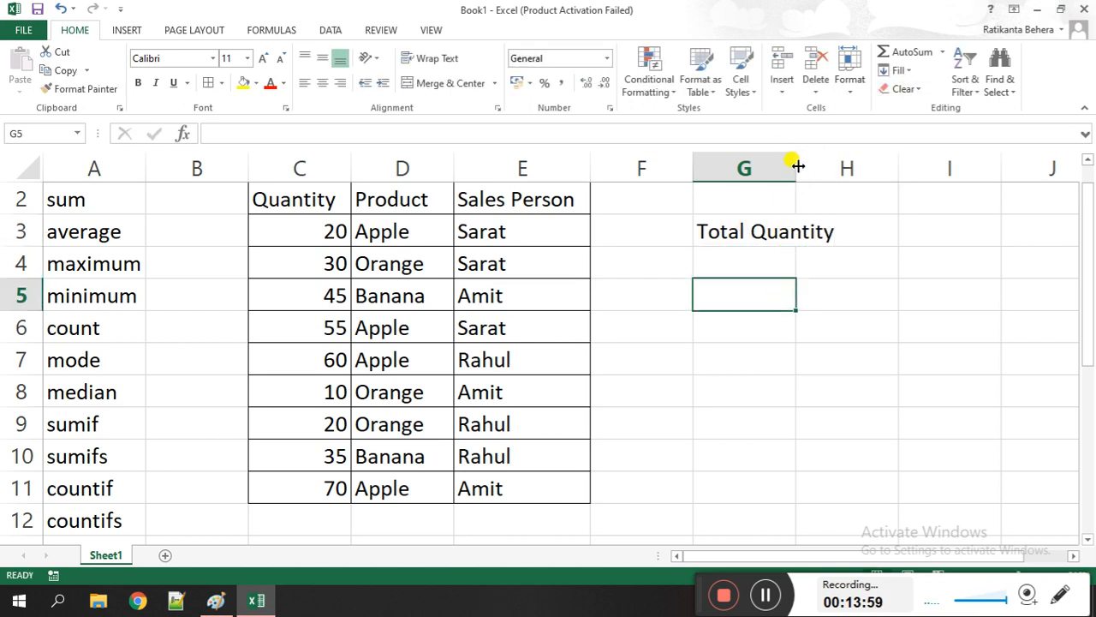
drag(796, 164, 863, 168)
Enter the formula =sum(C3:C11) in cell G4 to total the Quantity column.
click(795, 271)
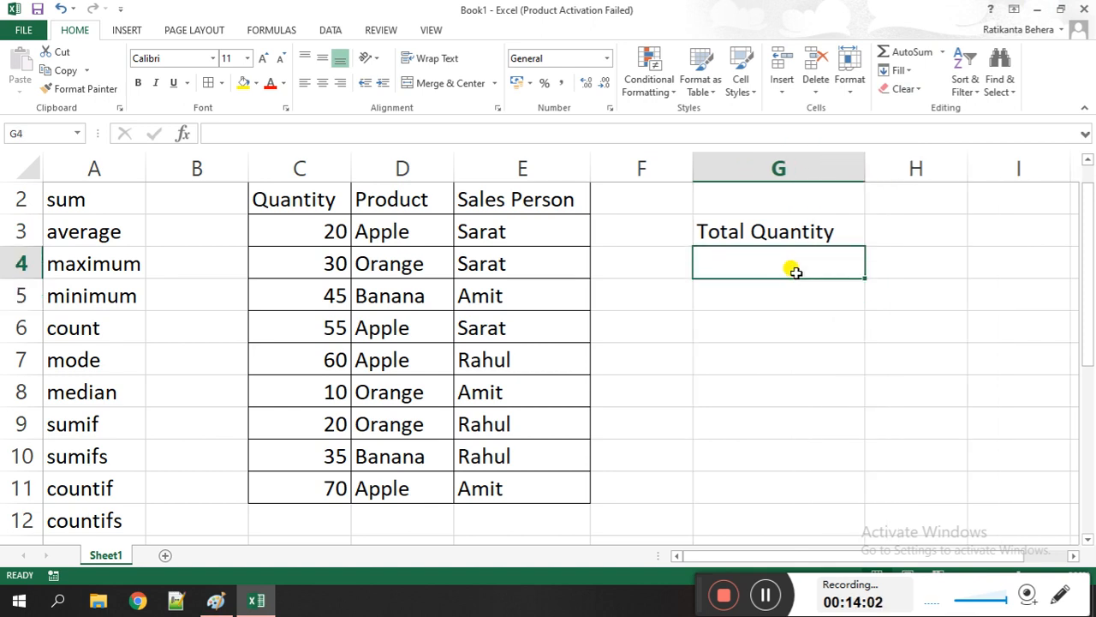
text(=sum()
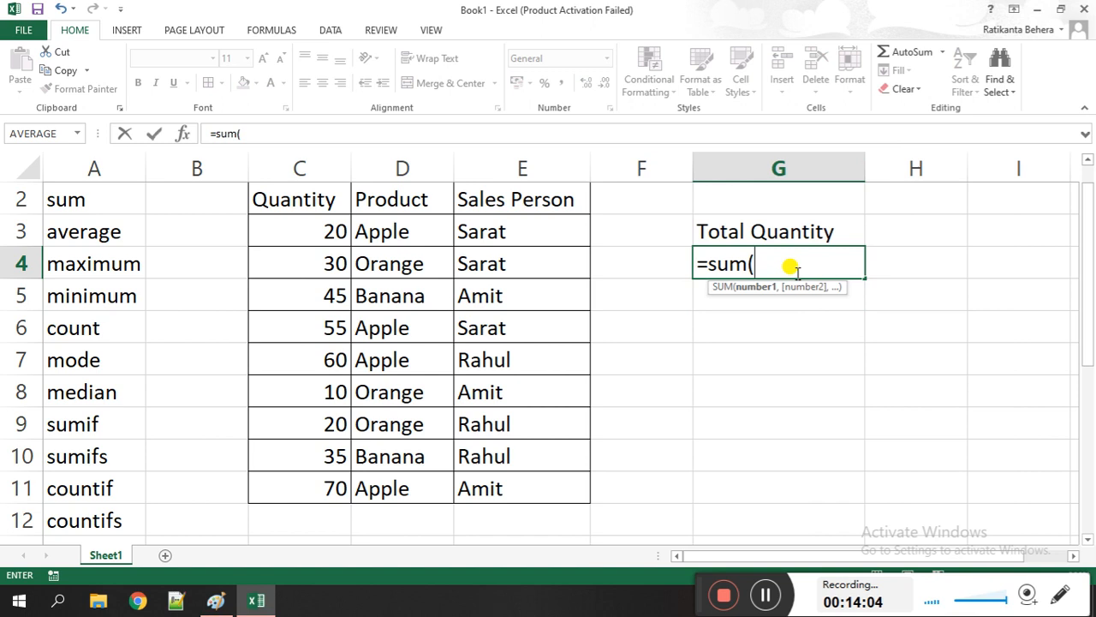
drag(317, 228, 336, 473)
text())
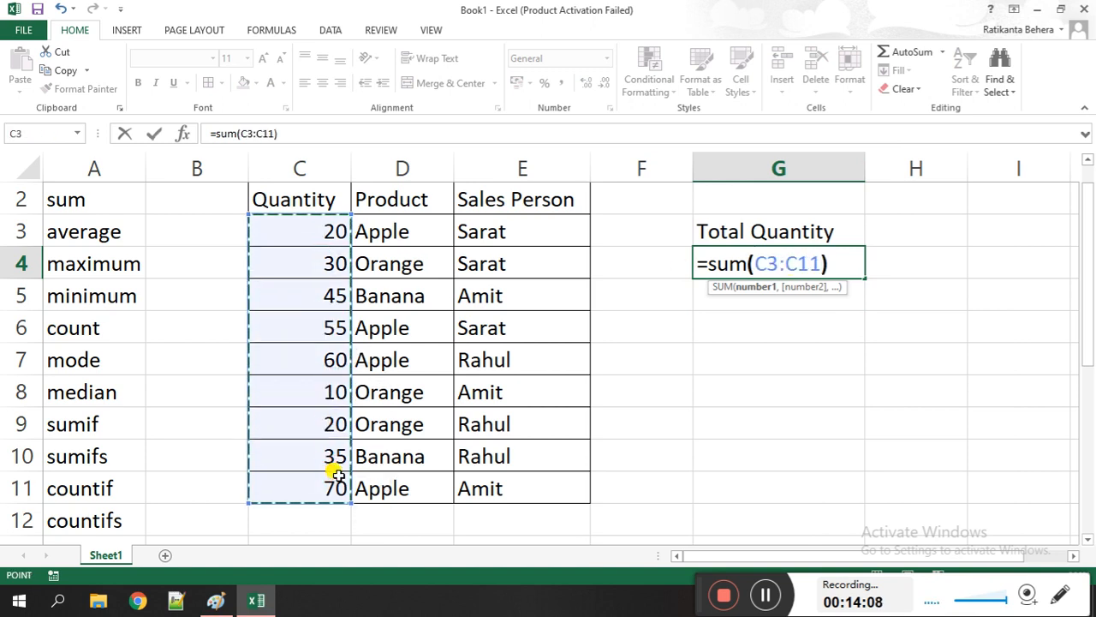
key(Return)
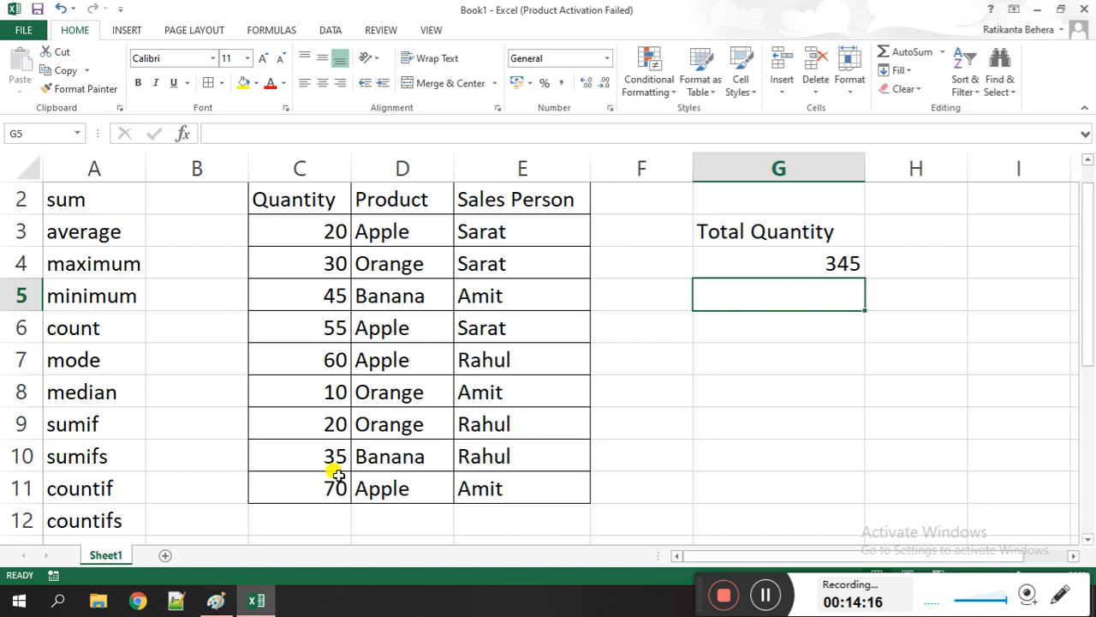
Enter the label "Quantity where >40" in cell G6.
key(Down)
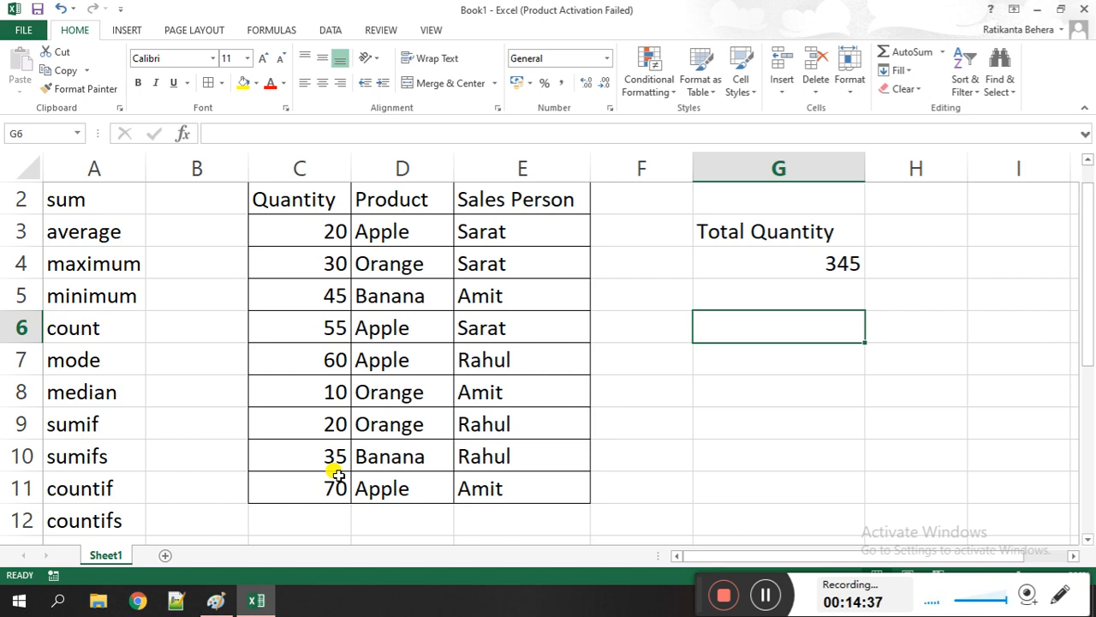
text(Quantity w)
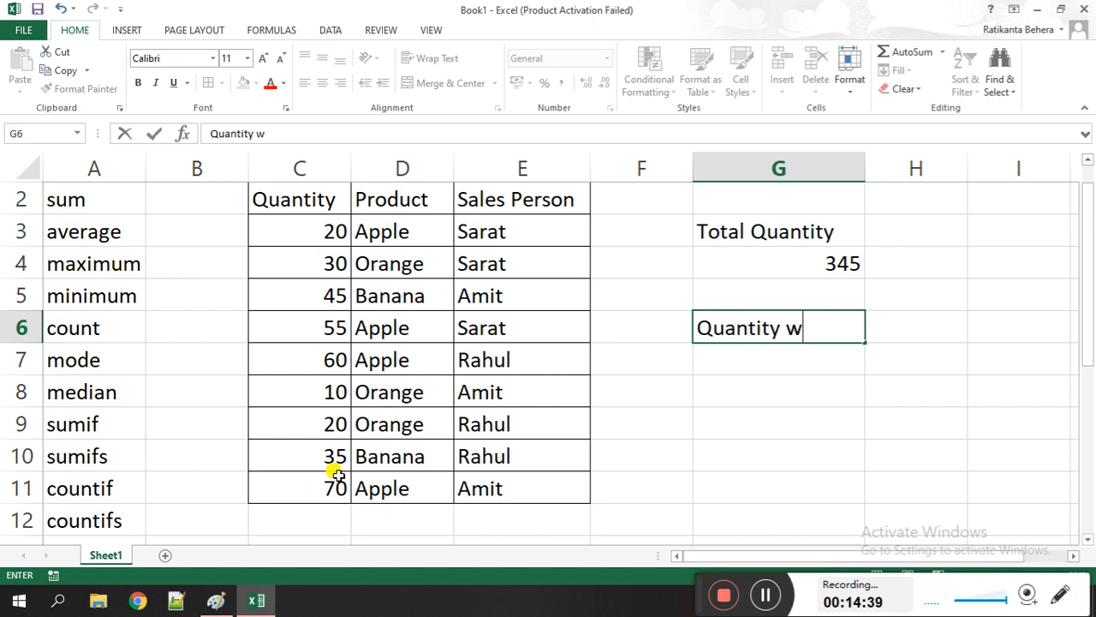
text(here )
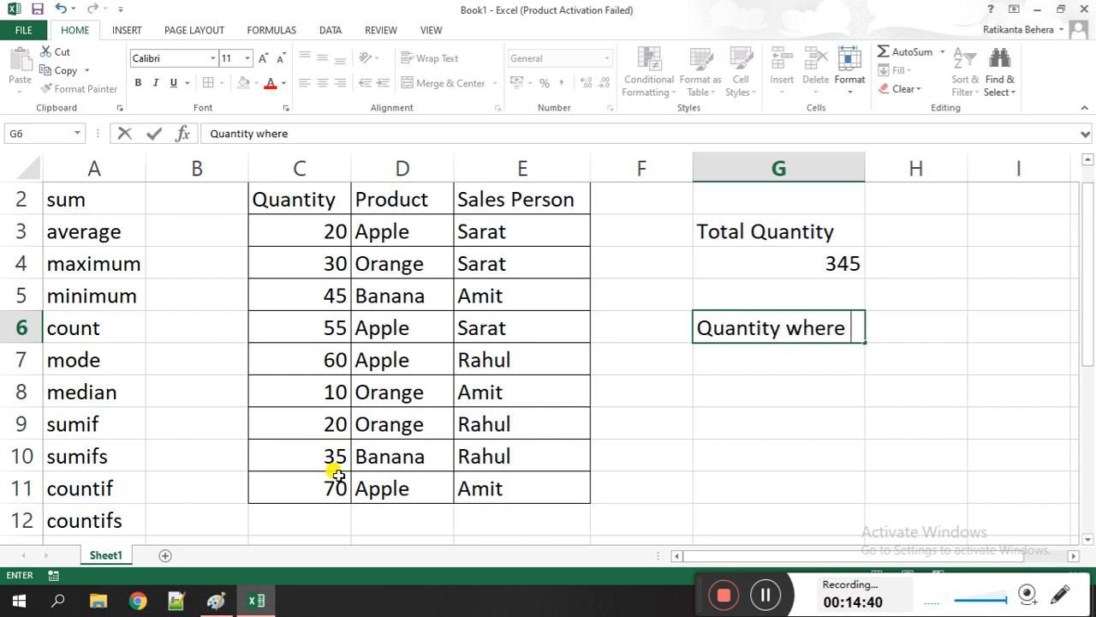
text(>40)
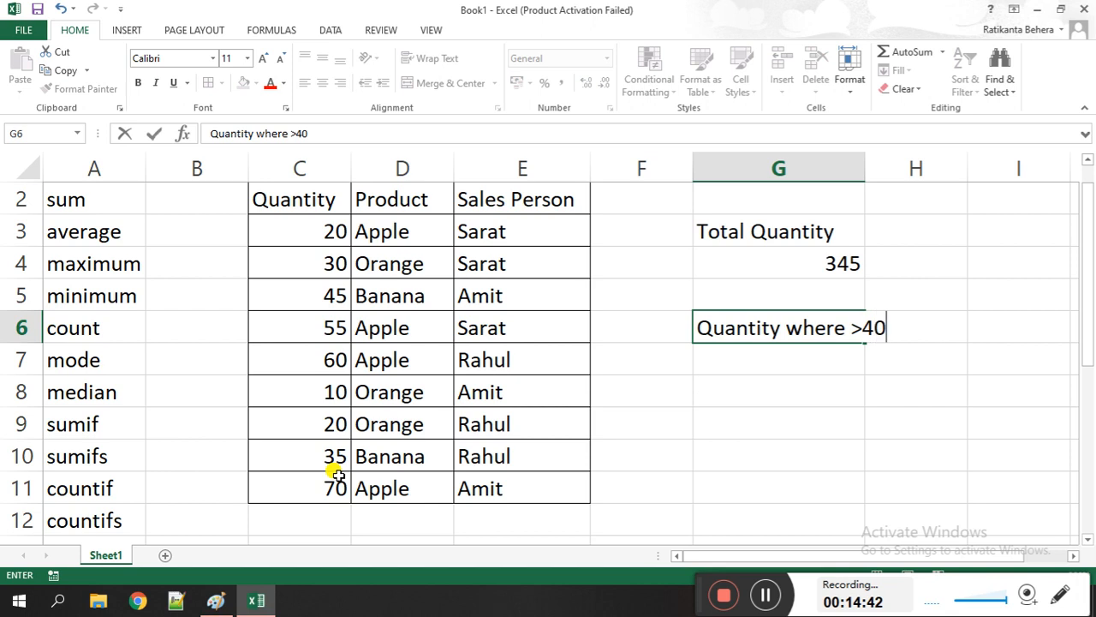
click(780, 374)
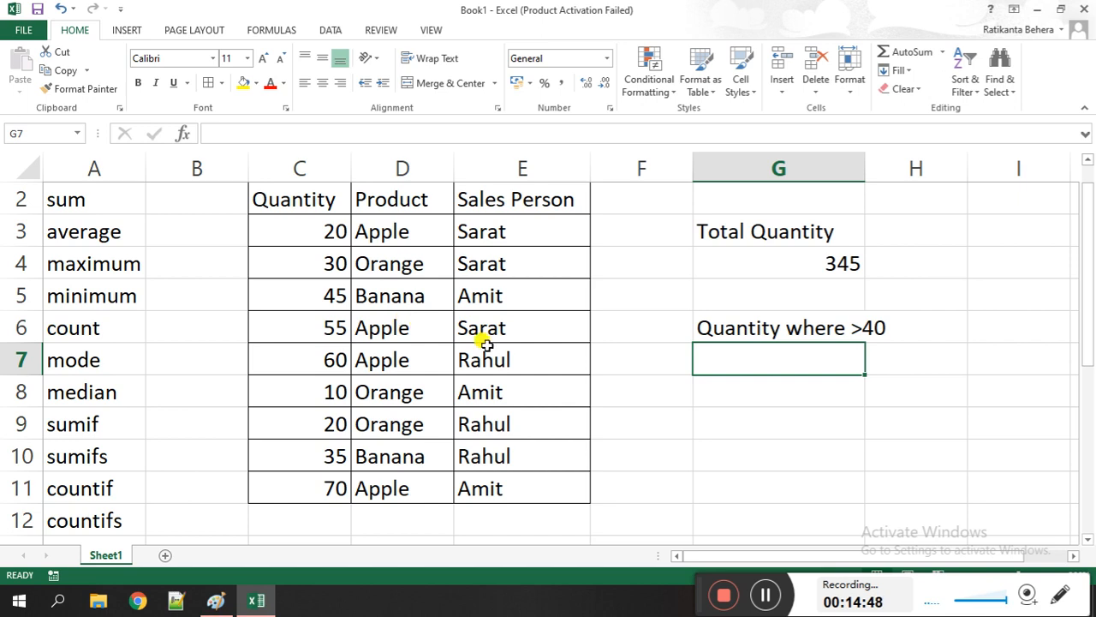
Enter the formula =sumif(C3:C11,">40") in cell G7 to total the quantities above 40.
text(=)
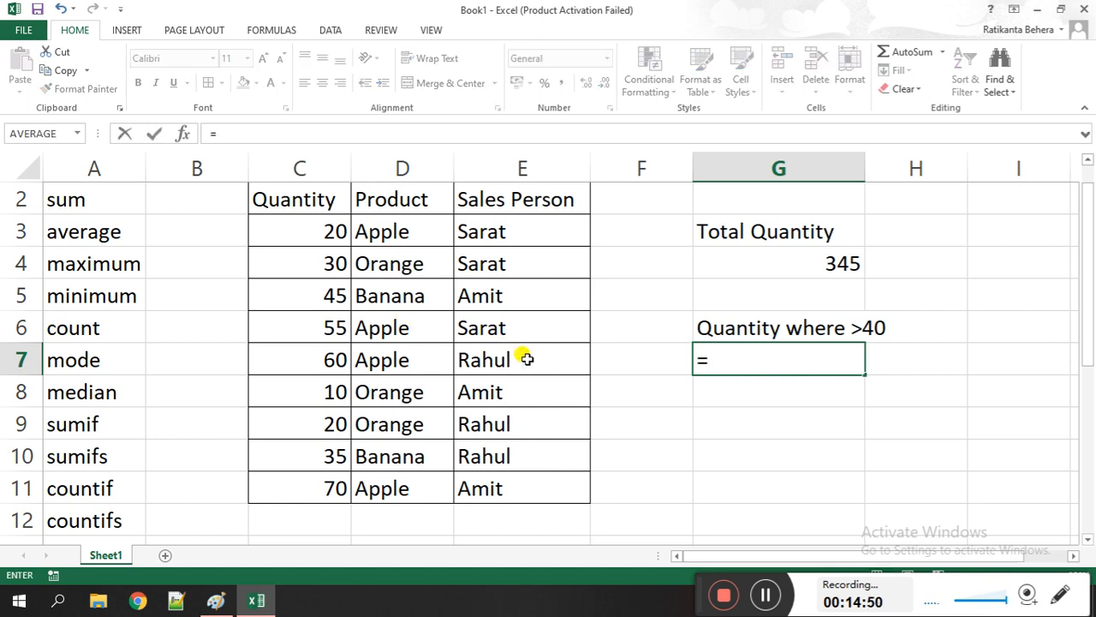
text(sum)
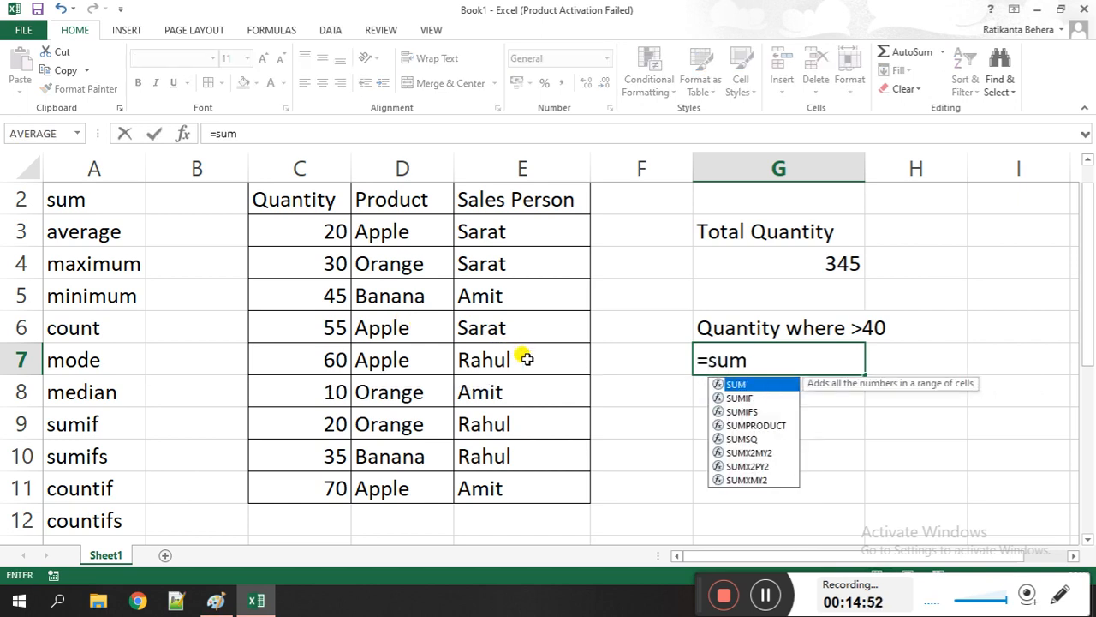
text(if()
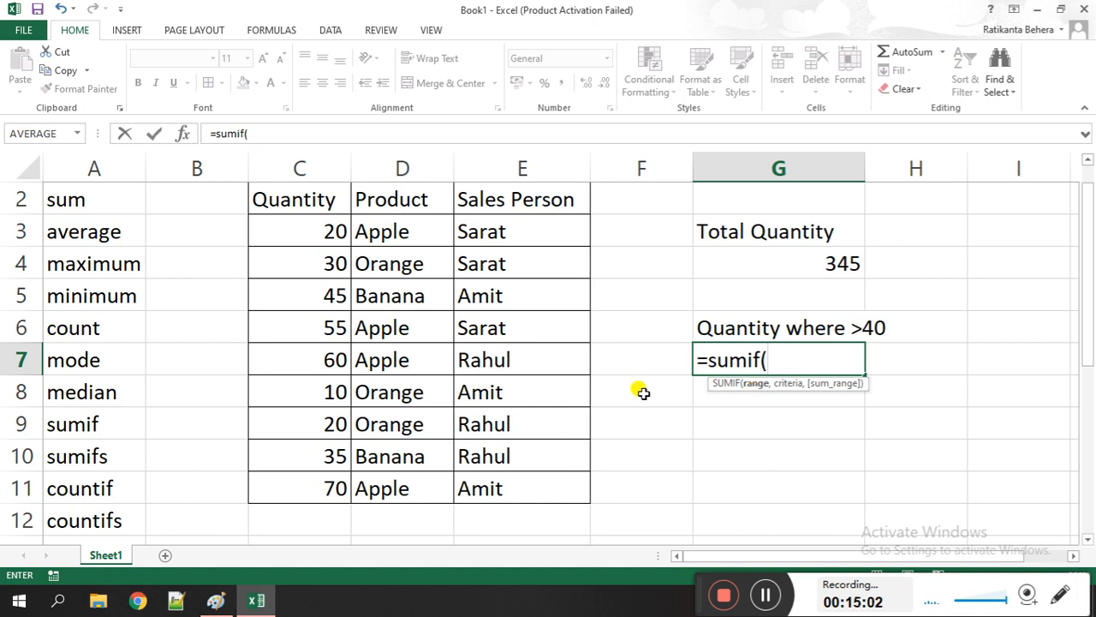
drag(302, 225, 317, 487)
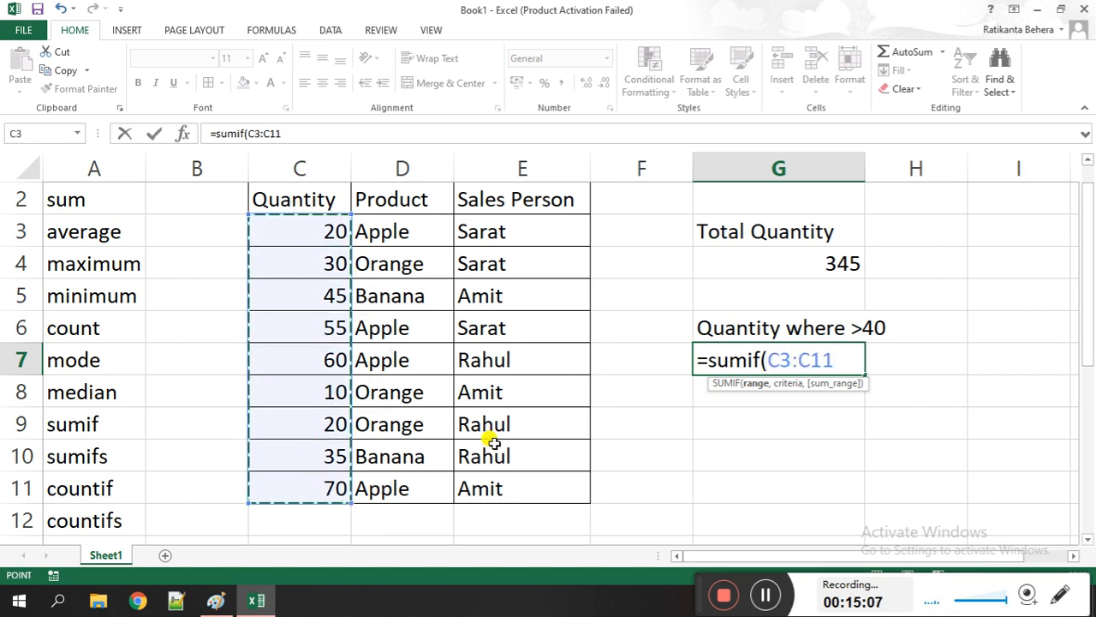
text(,)
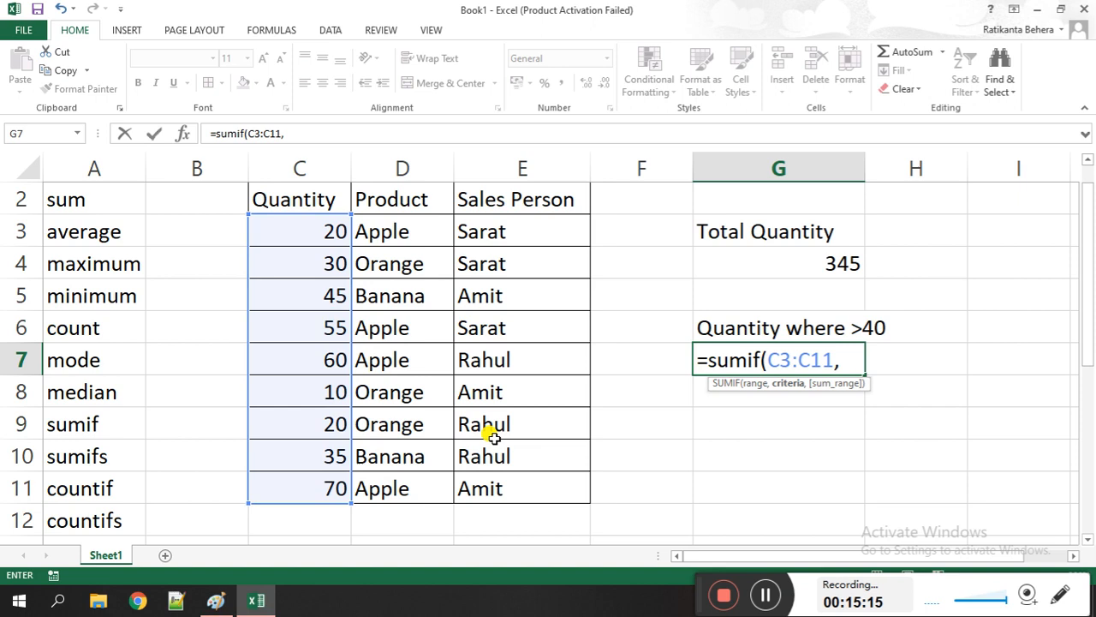
text(">40")
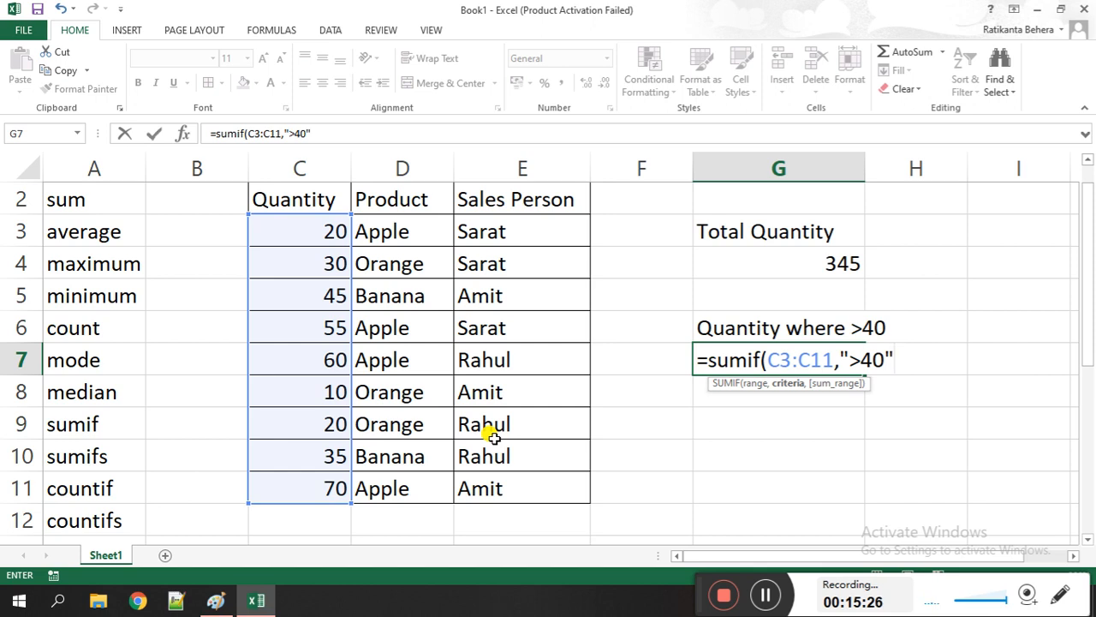
text())
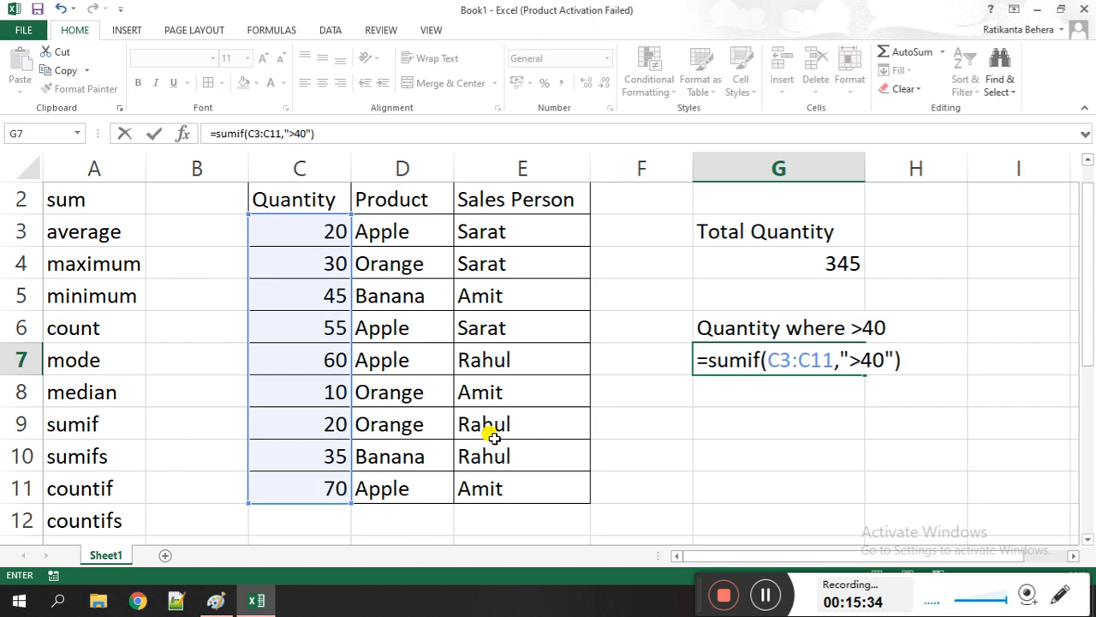
key(Return)
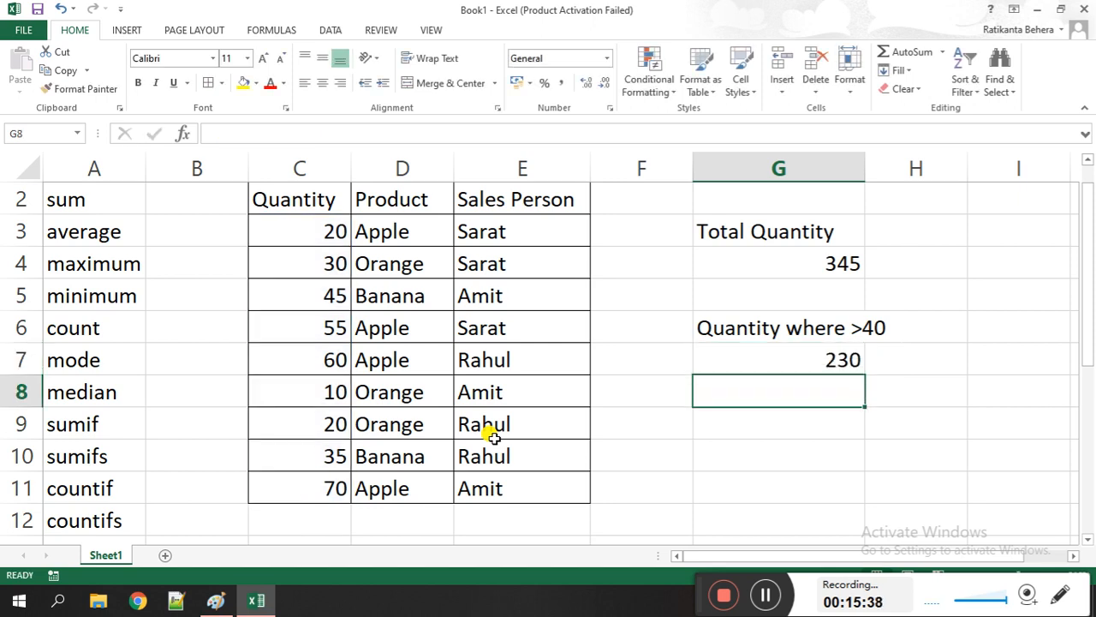
Cross-check the conditional total in cell G8 by summing the individual quantities over 40 with =sum(C5,C6,C7,C11).
click(301, 300)
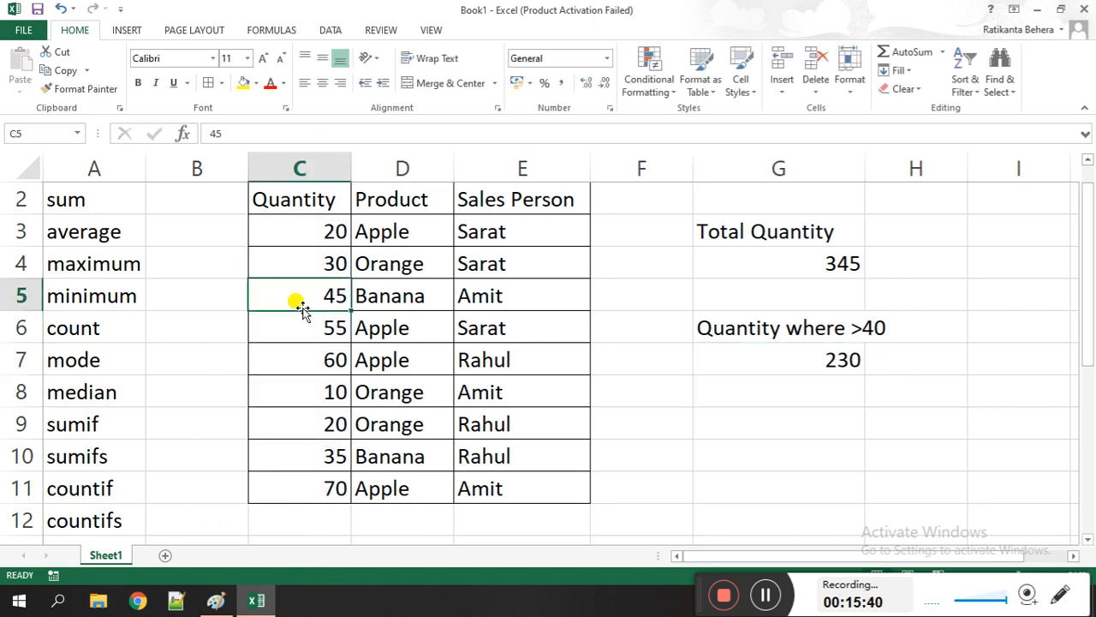
click(293, 325)
click(289, 372)
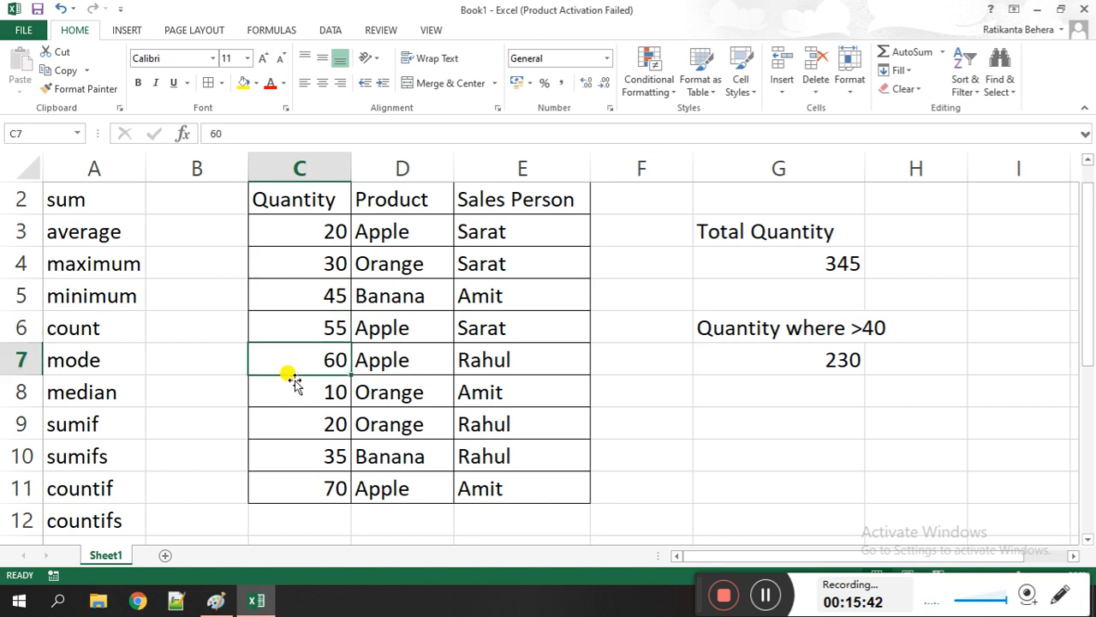
click(304, 452)
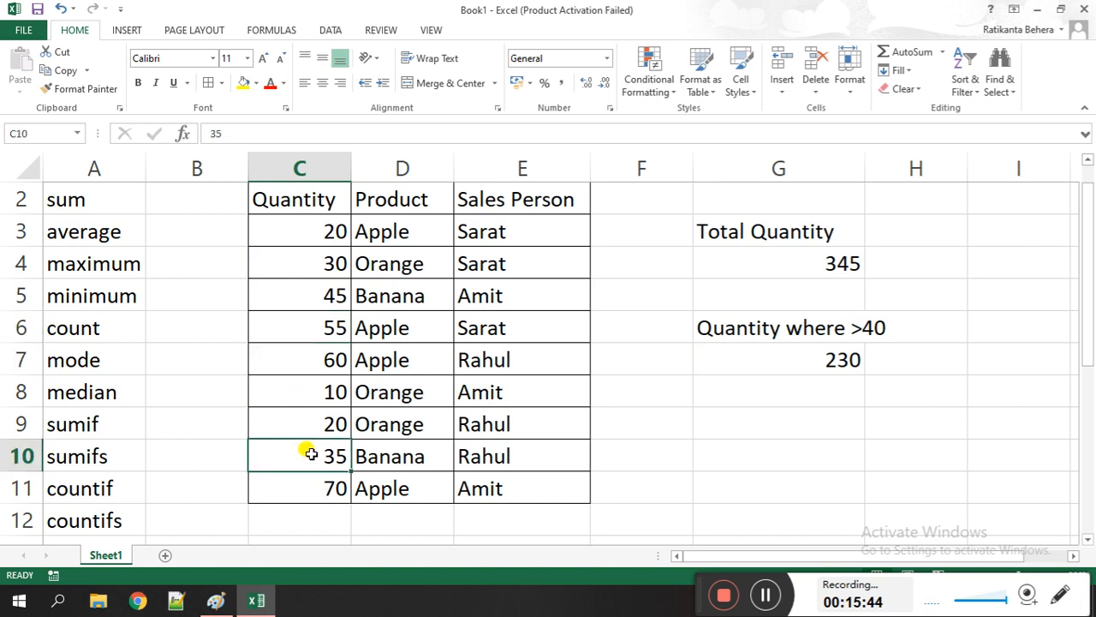
click(724, 391)
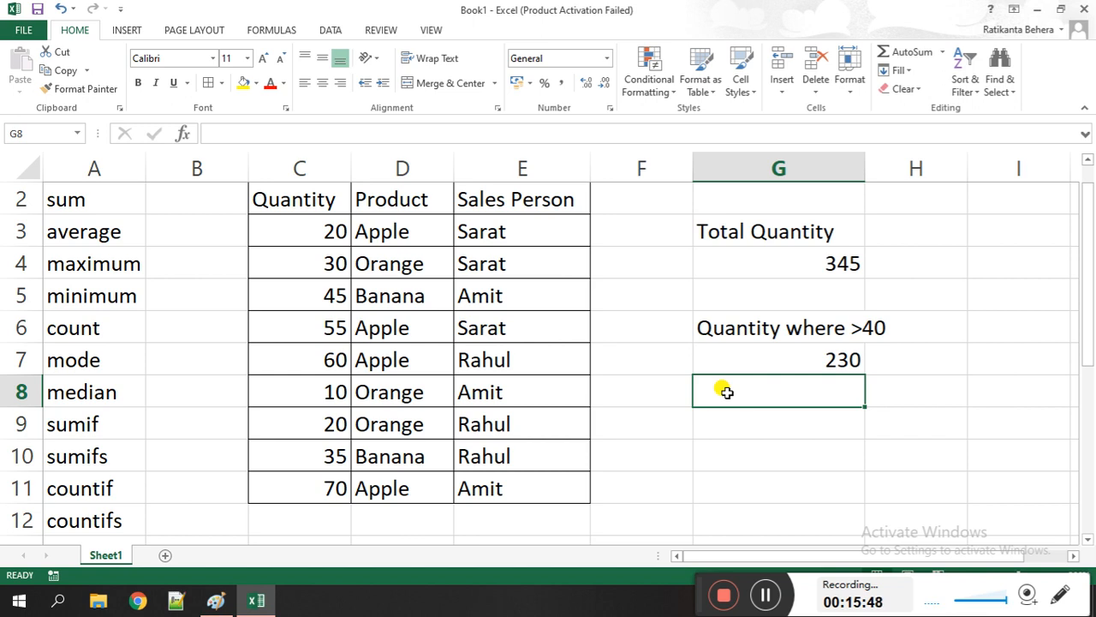
text(=sum()
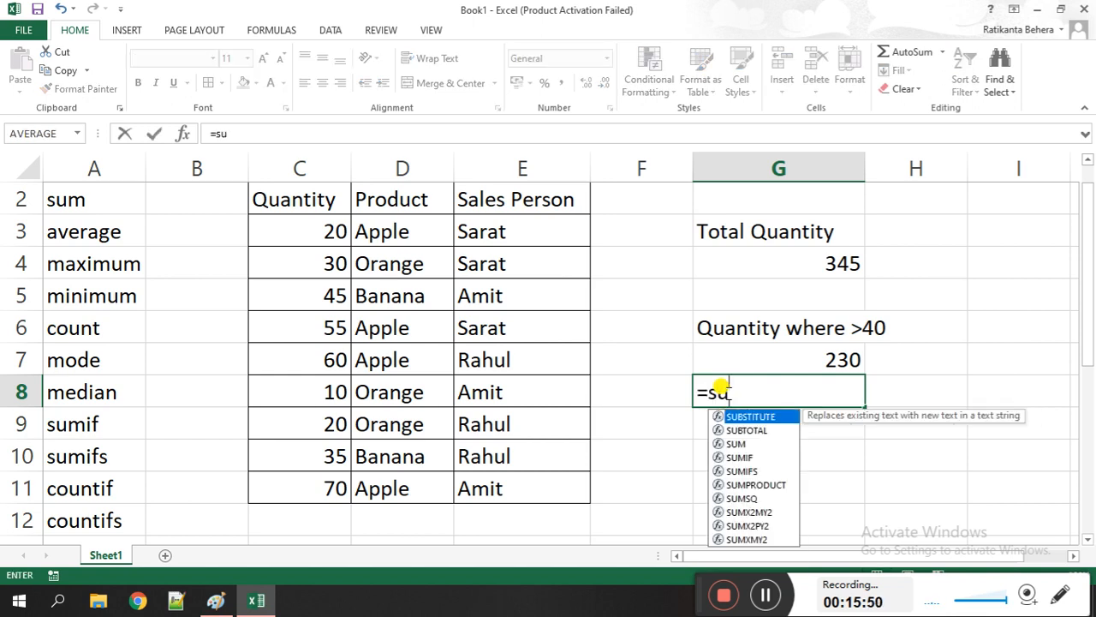
click(316, 294)
text(,)
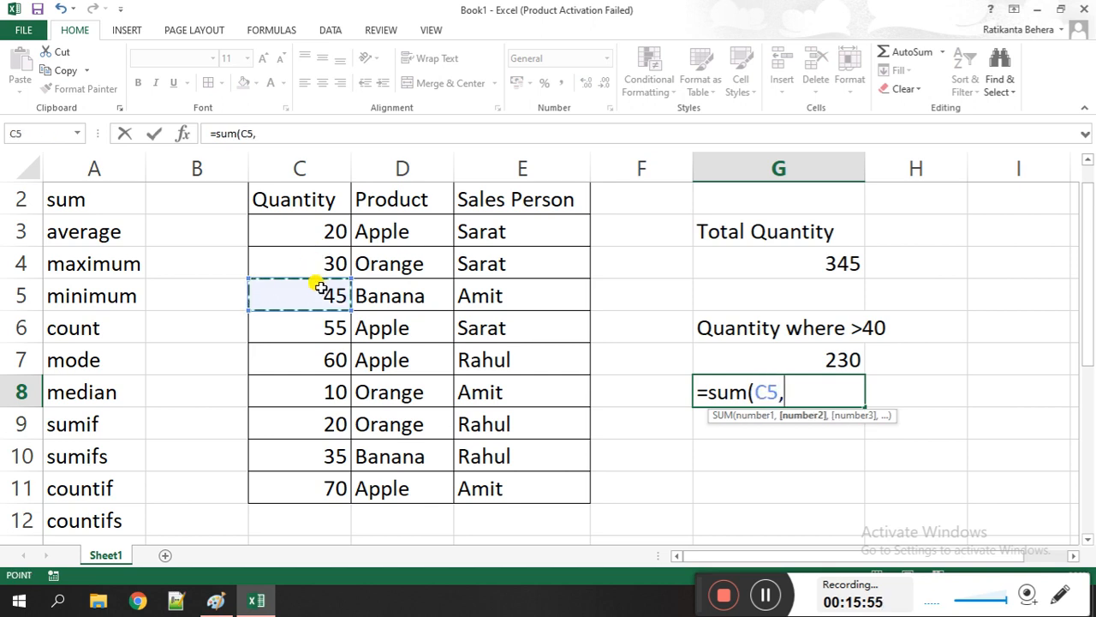
click(306, 327)
text(,)
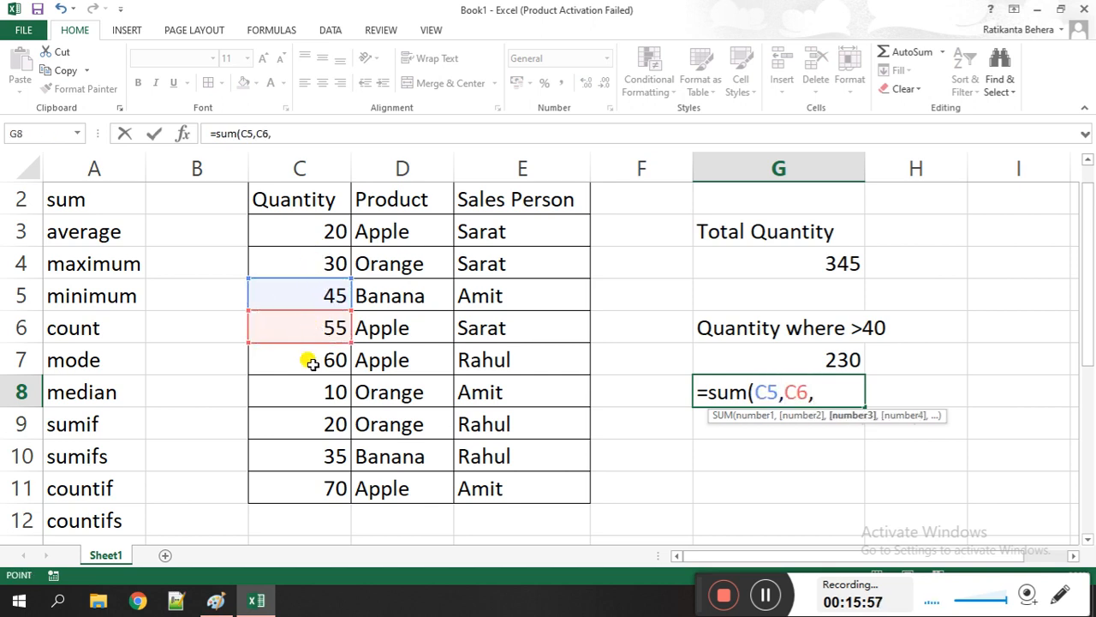
click(306, 359)
text(,)
click(306, 449)
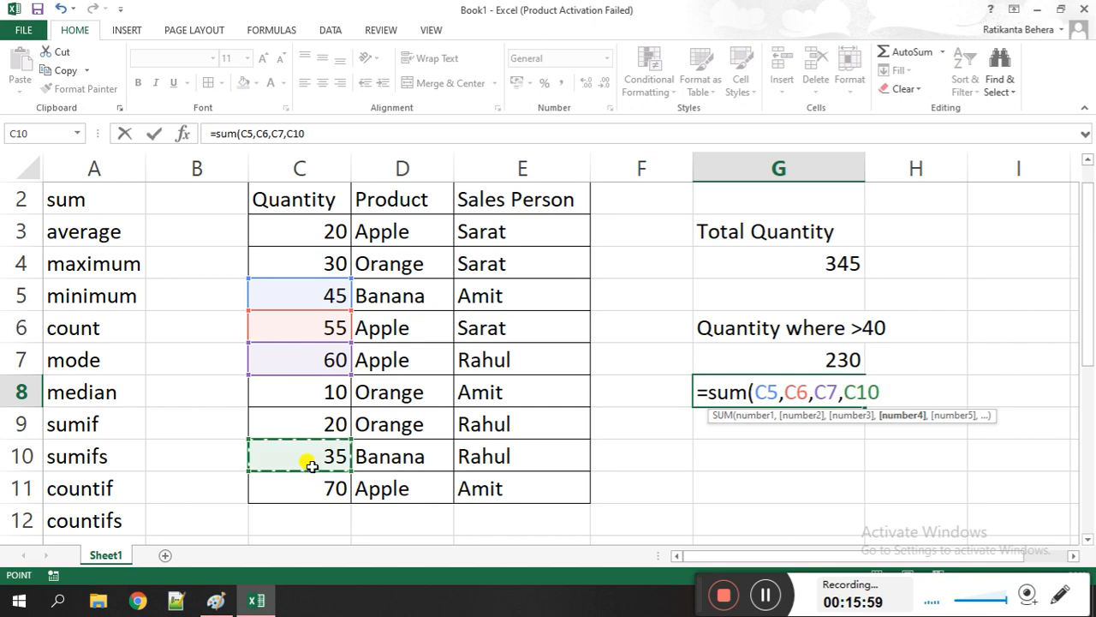
click(308, 495)
text())
key(Return)
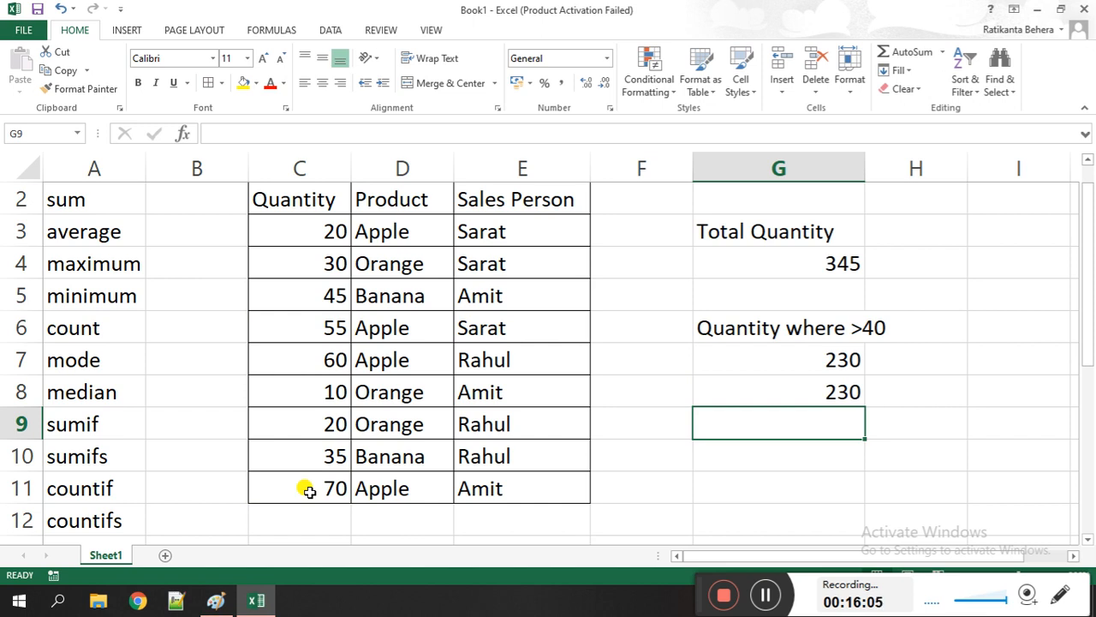
Enter the label sumifs in cell G10.
click(818, 464)
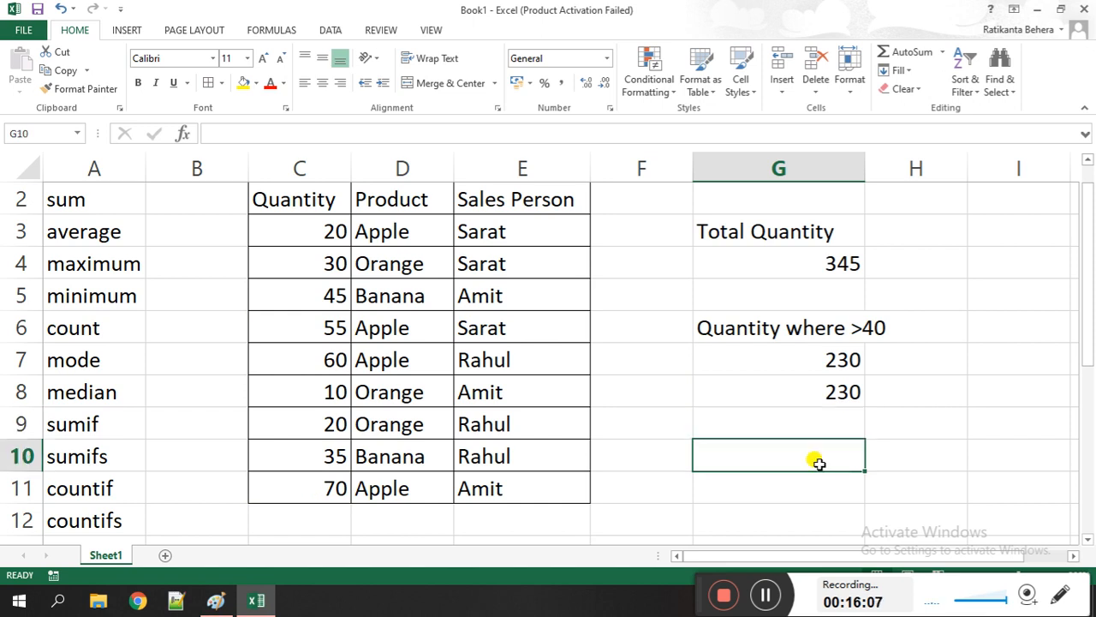
text(=su)
key(Escape)
text(sumi)
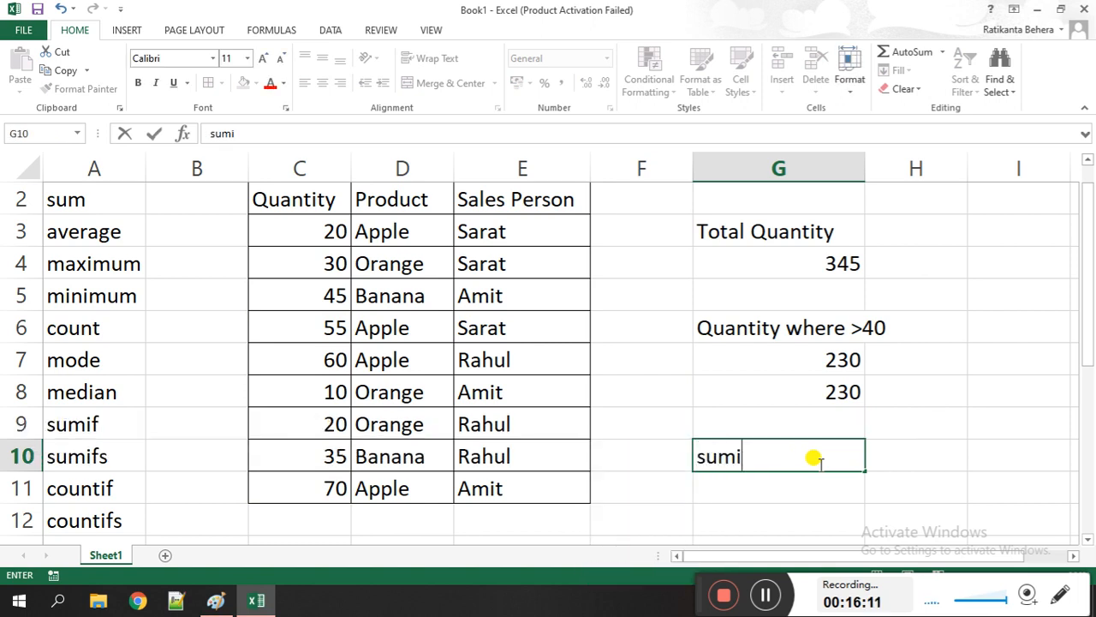
text(fs)
click(785, 369)
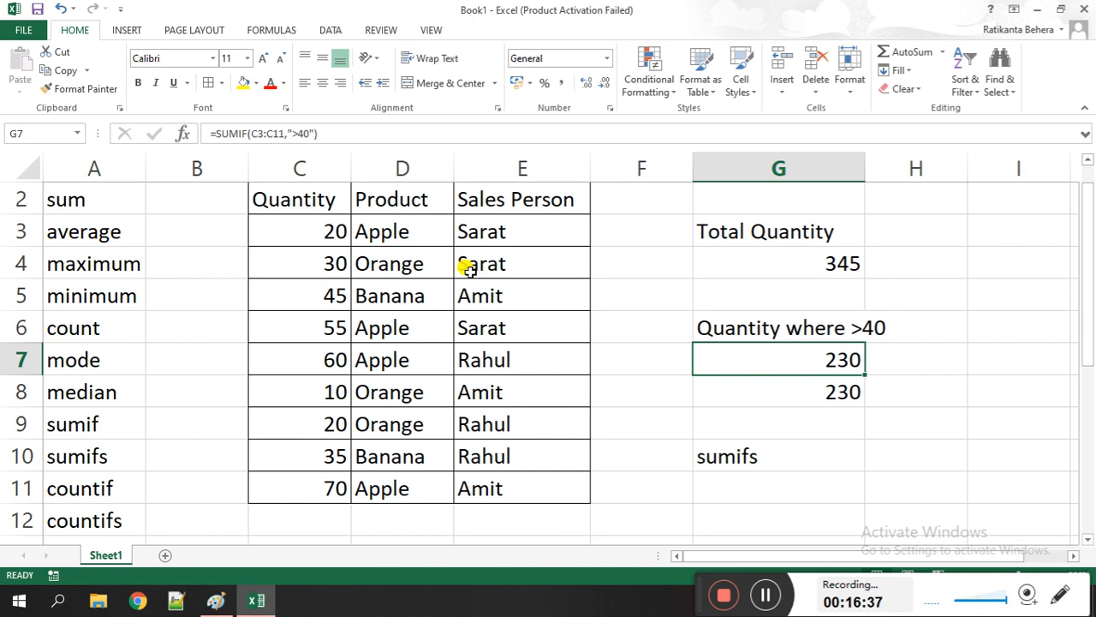
scroll(766, 394, down, 3)
scroll(771, 351, up, 3)
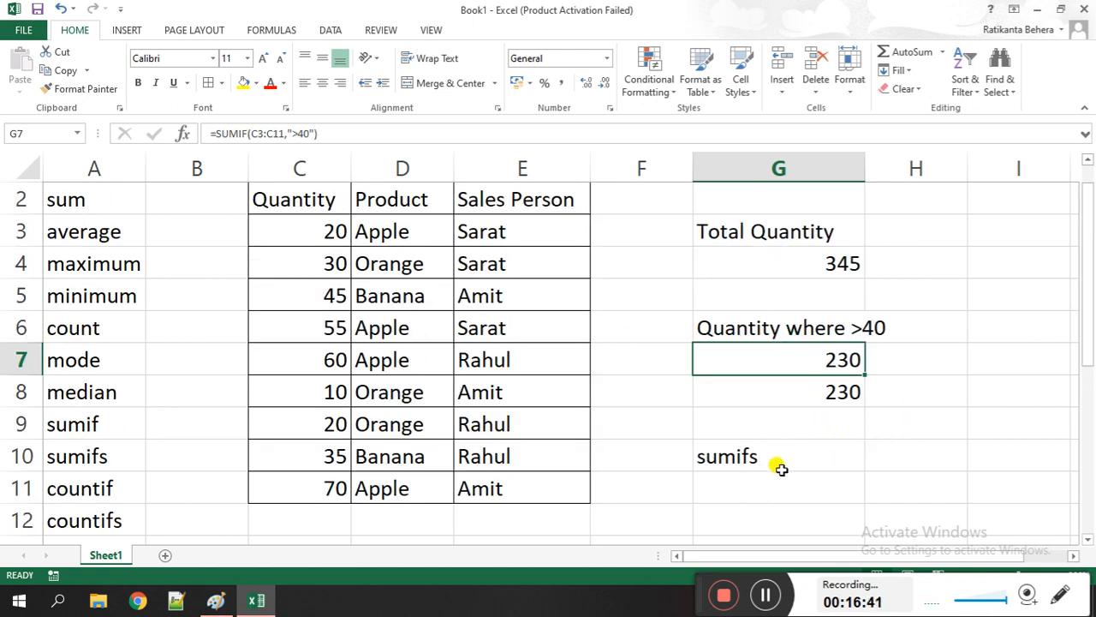
Enter a "total sale by" label in cell G11, ending with the name of the sales person listed in E3.
click(729, 493)
text(total )
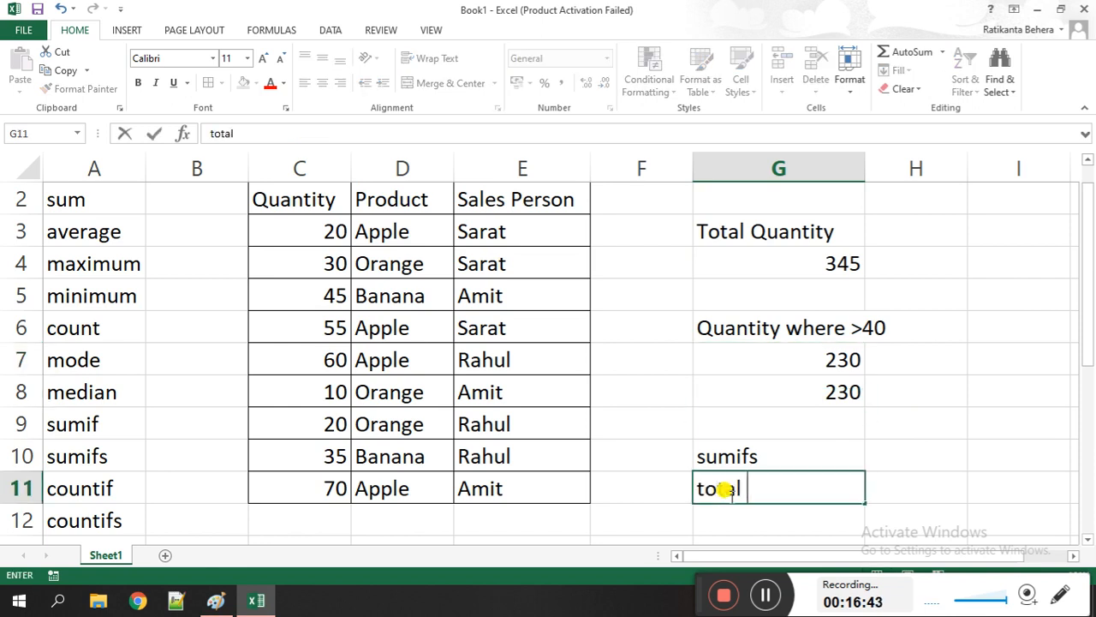
text(salw)
key(BackSpace)
text(e )
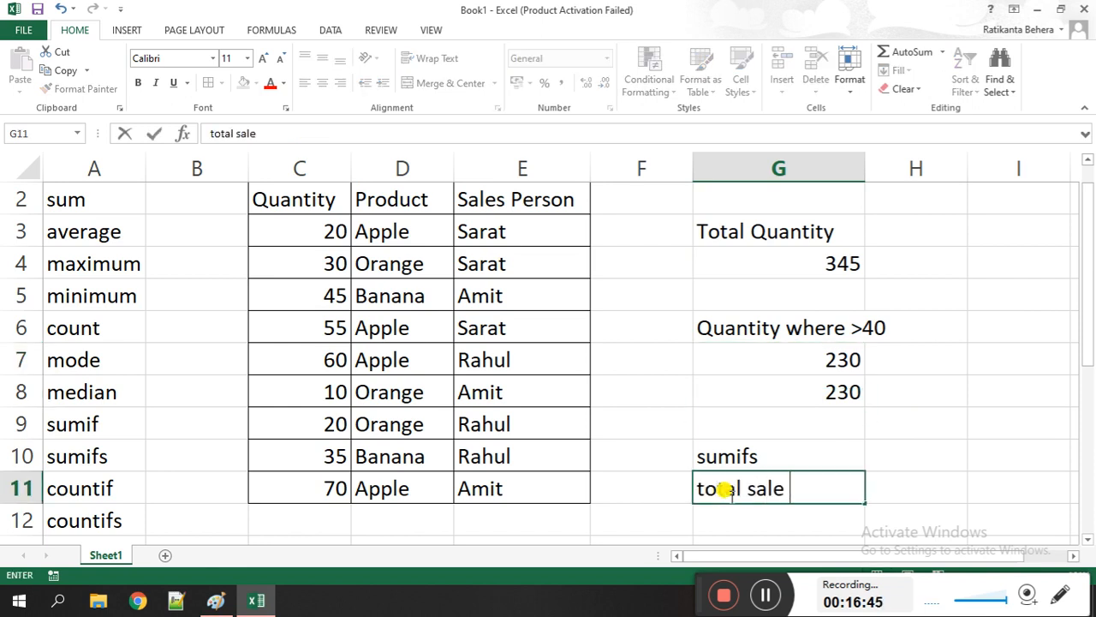
text(by Sarat)
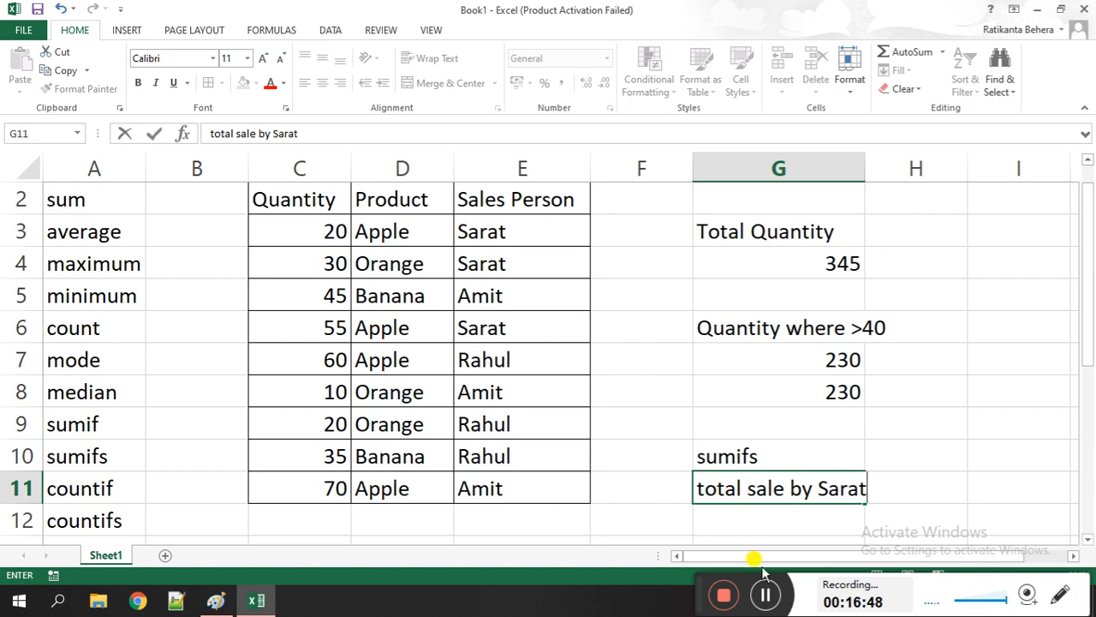
Enter a SUMIFS formula in cell G12 that totals C3:C11 where E3:E11 equals the sales person's name from E3.
click(747, 514)
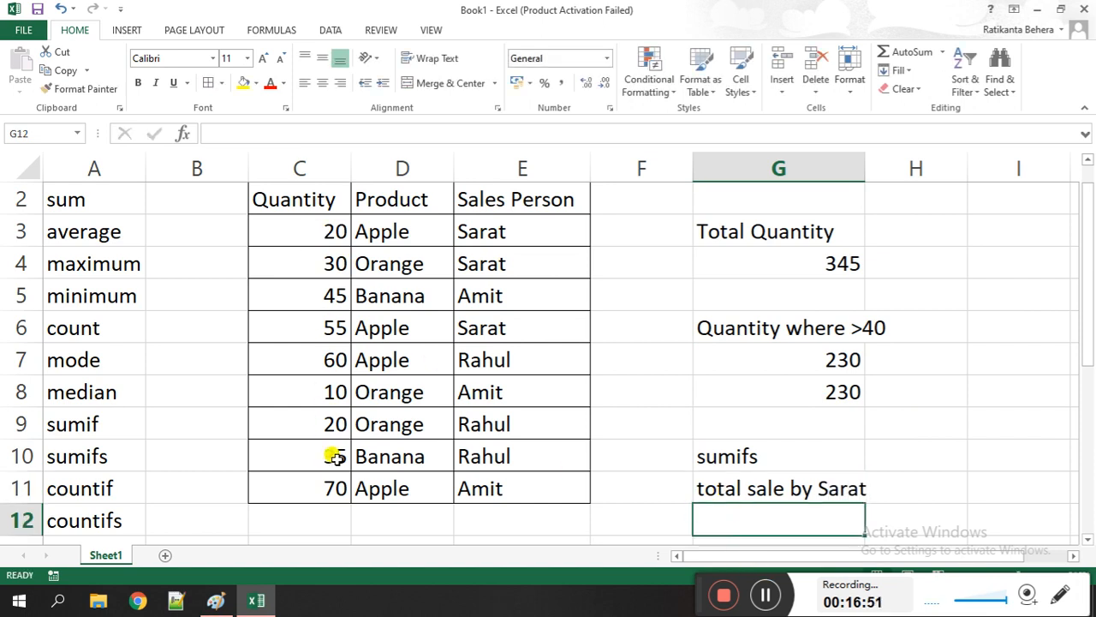
text(=su)
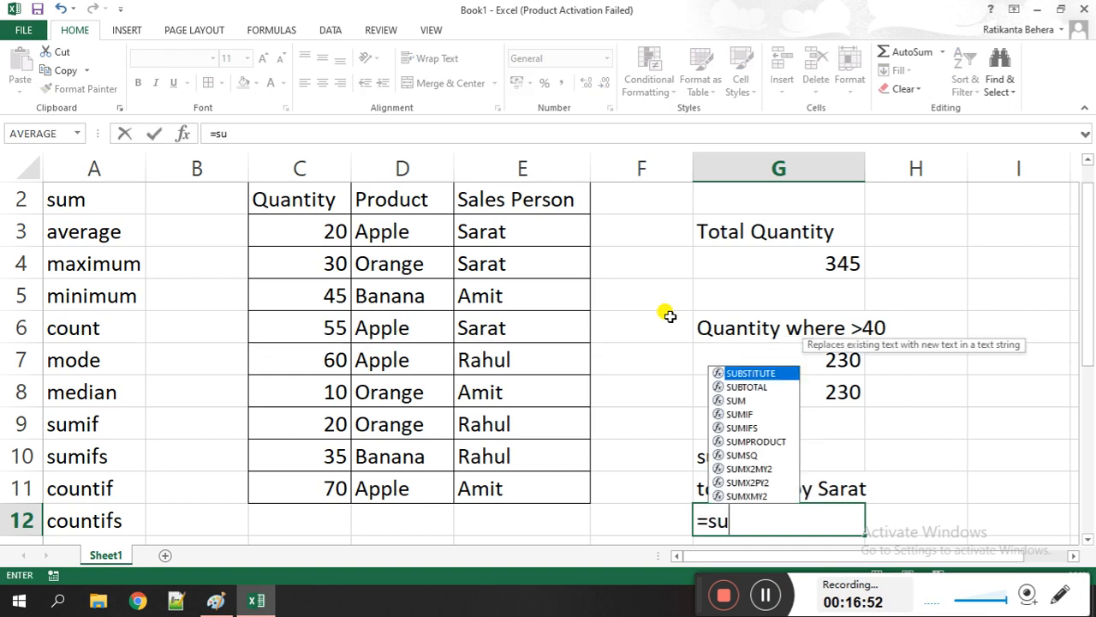
text(mifs()
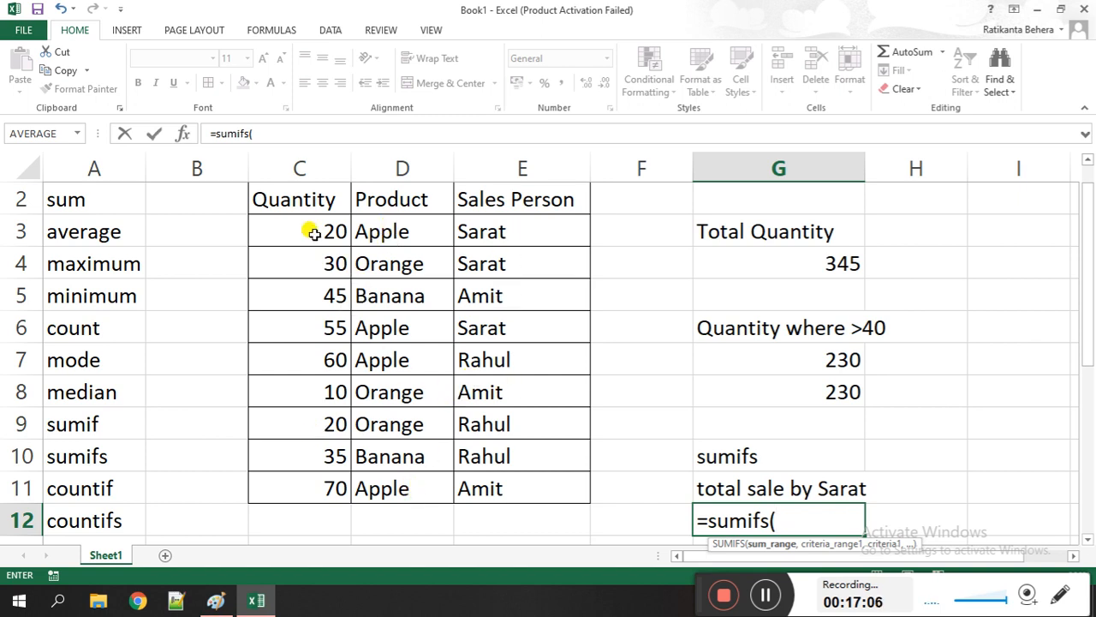
drag(296, 229, 310, 479)
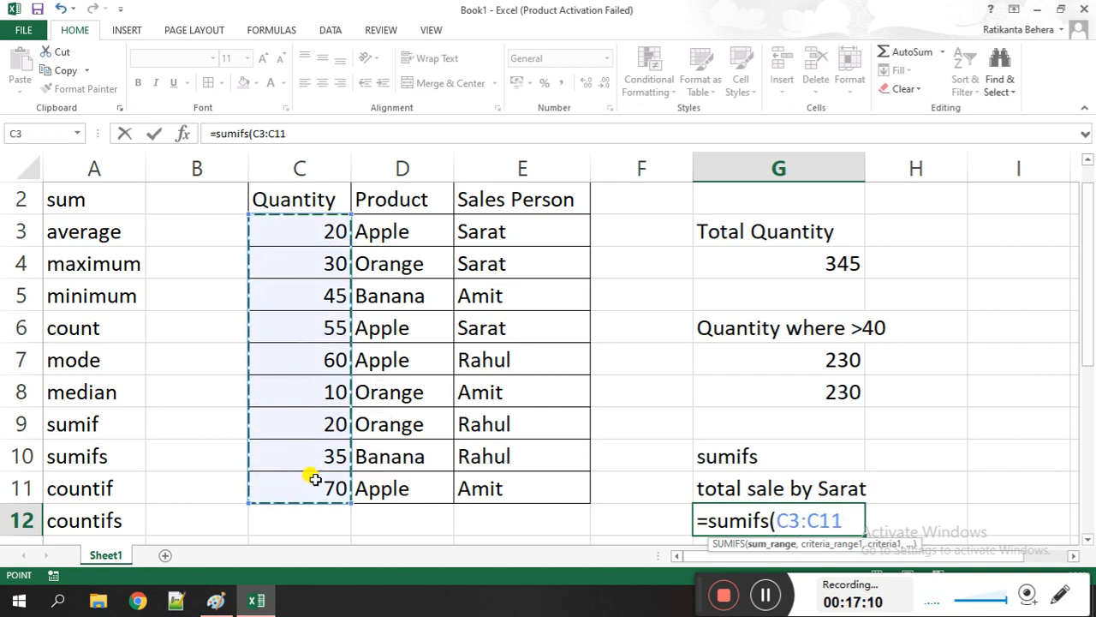
text(,)
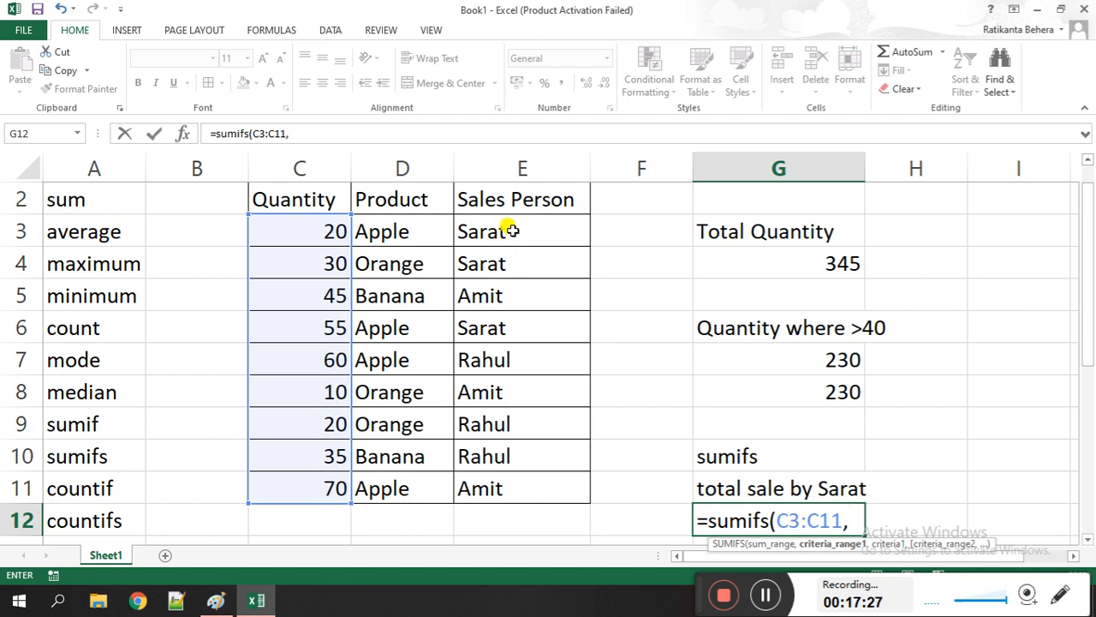
drag(511, 231, 525, 486)
text(,)
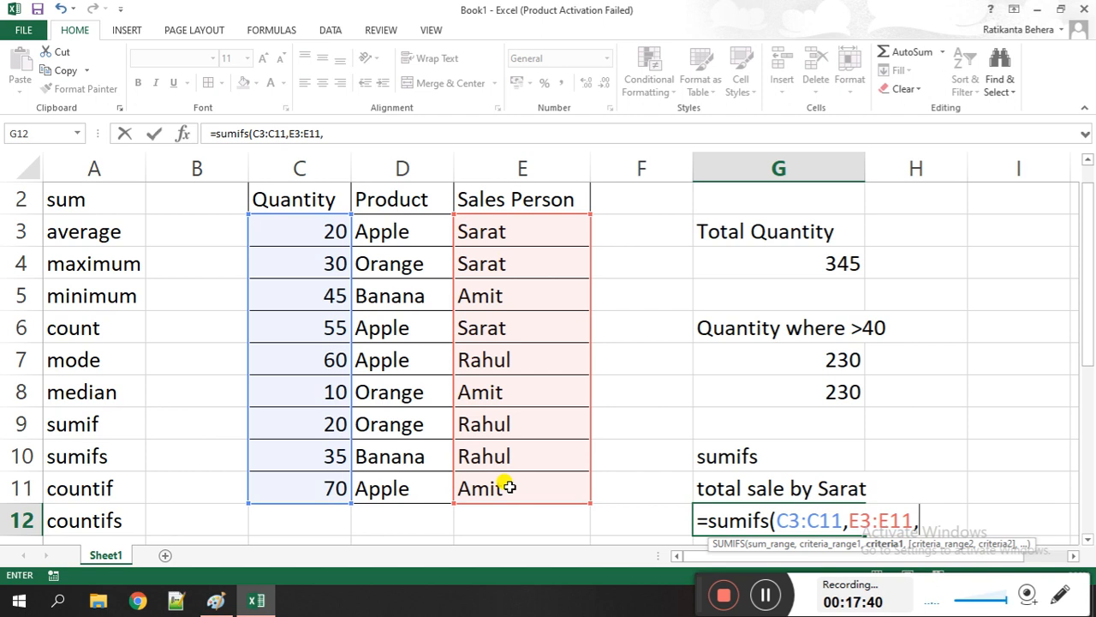
text(arat")
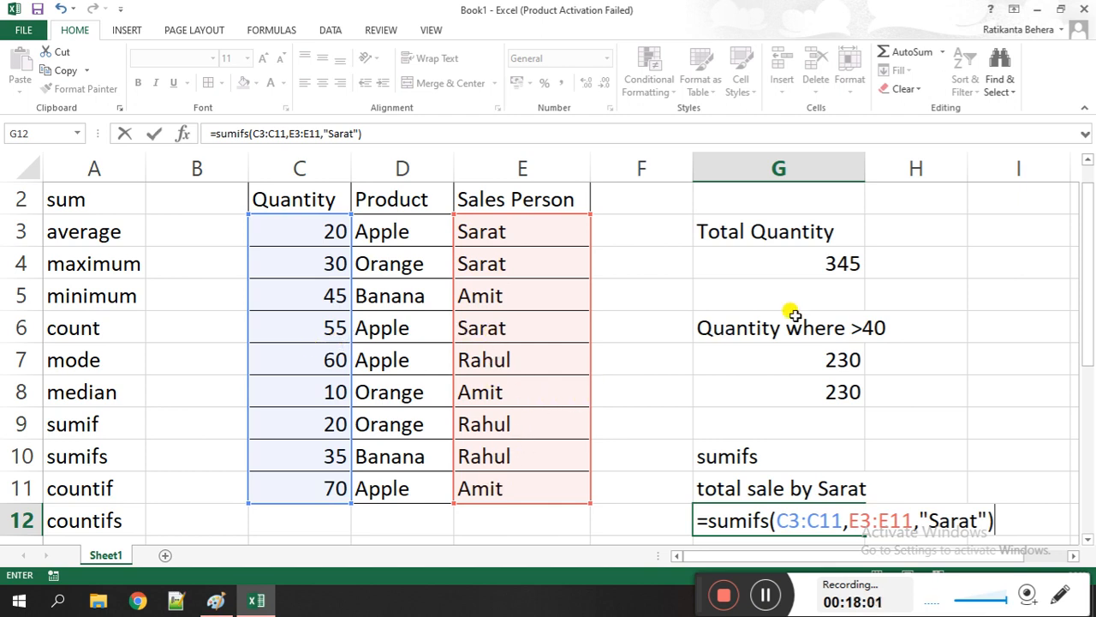
key(Return)
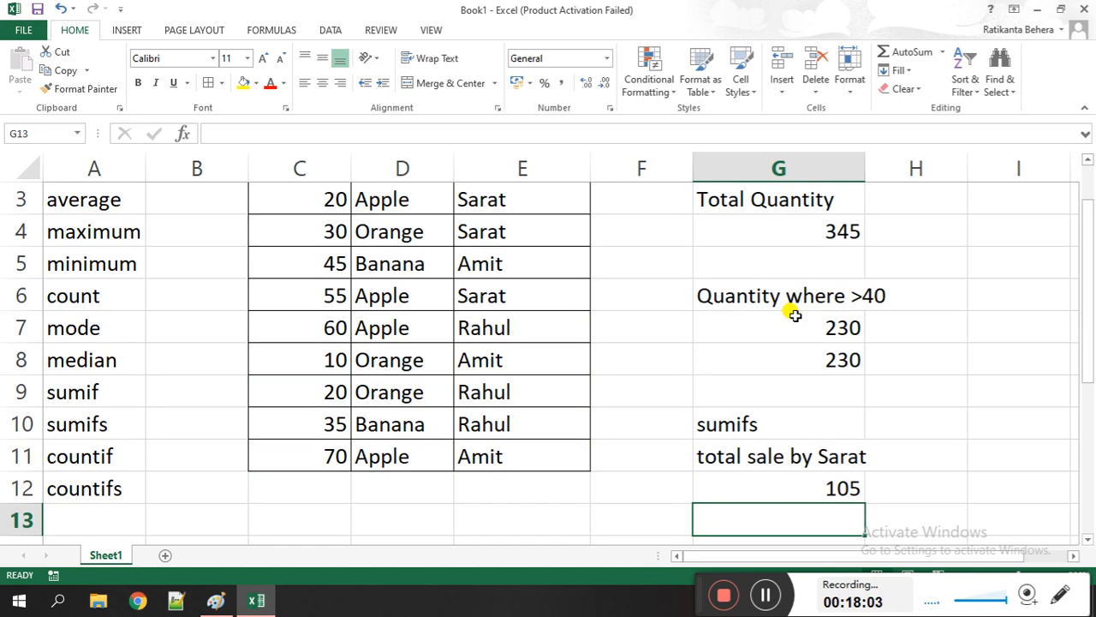
scroll(465, 294, up, 1)
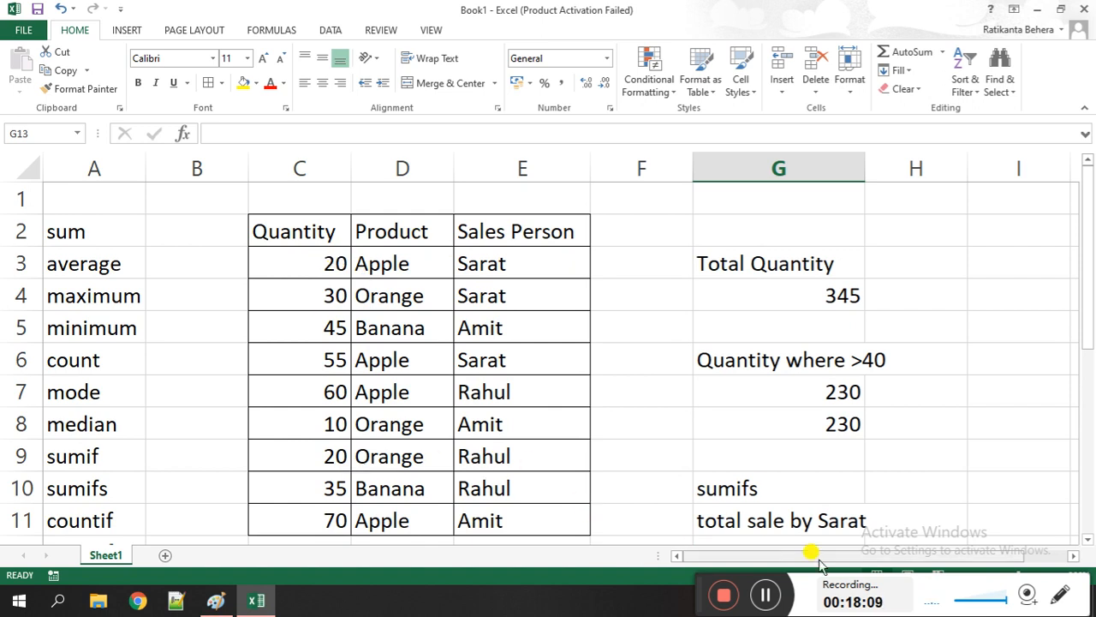
scroll(848, 505, down, 3)
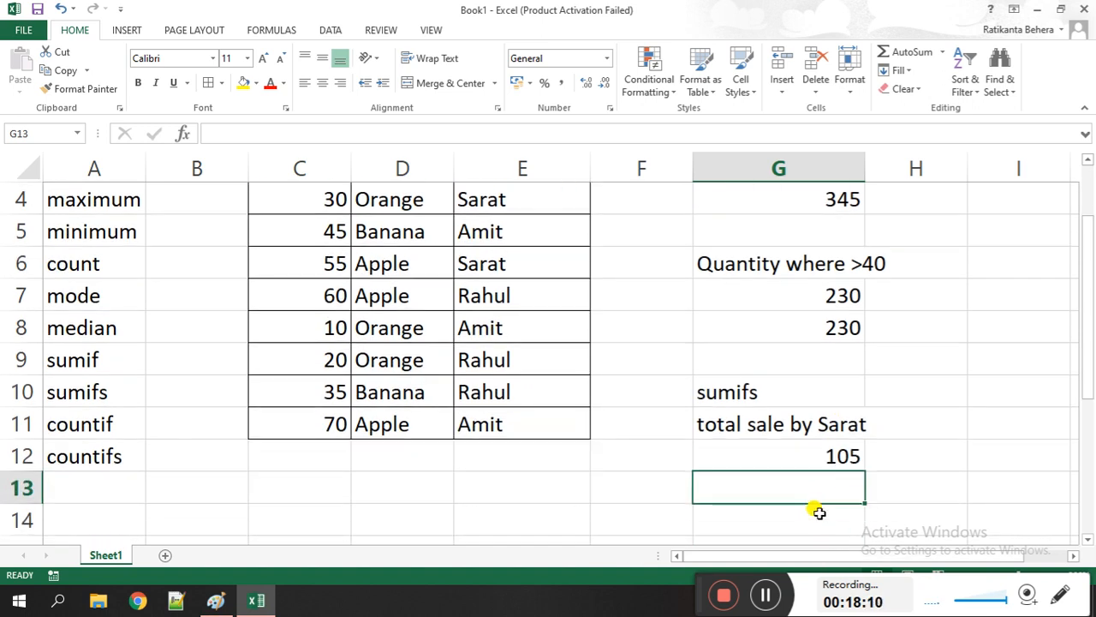
click(788, 458)
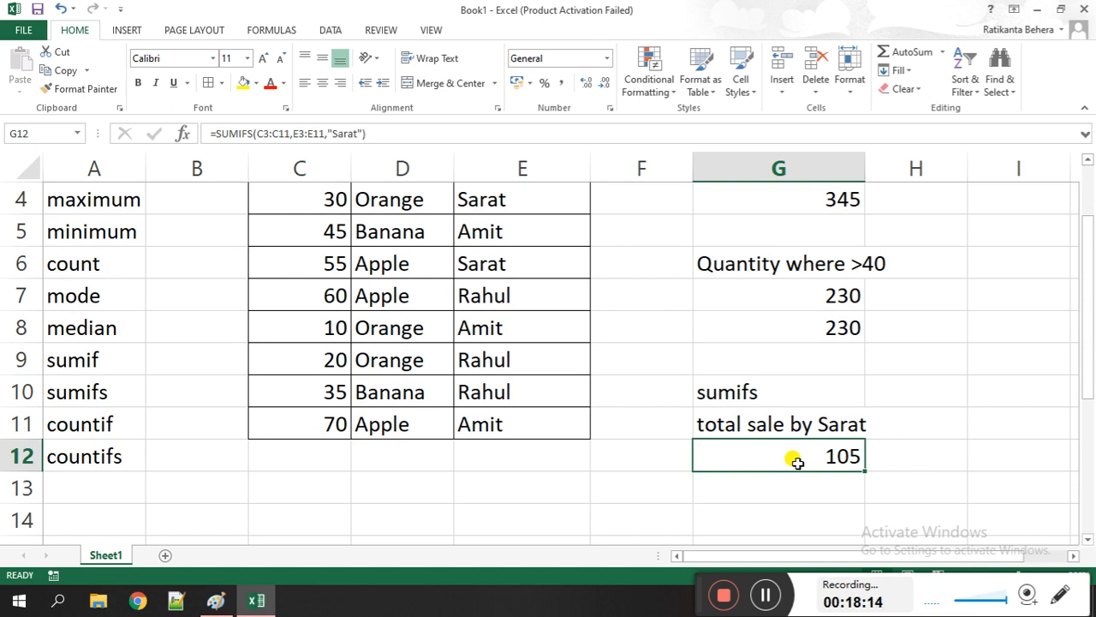
Enter the label total orange in cell D13, below the Product column.
key(Return)
scroll(795, 463, up, 1)
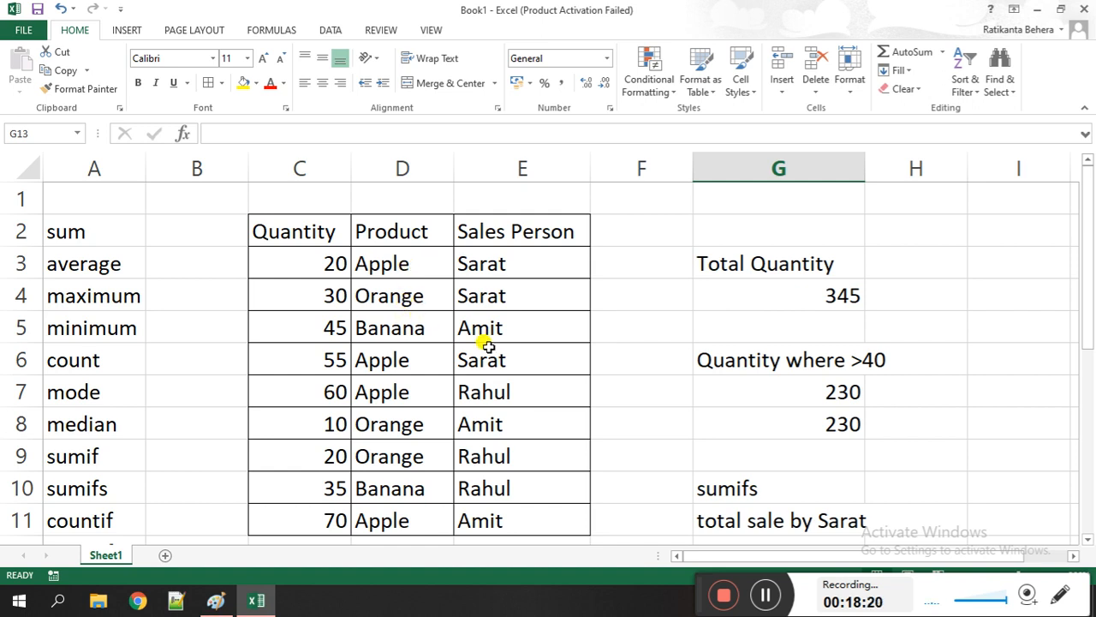
scroll(481, 351, down, 1)
click(365, 486)
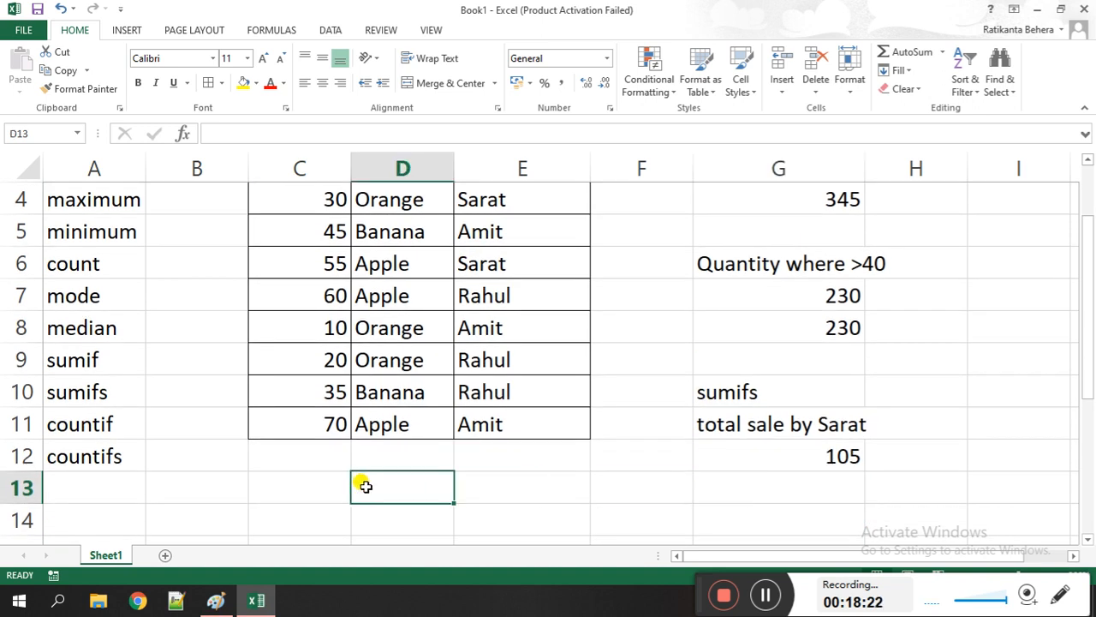
text(total ora)
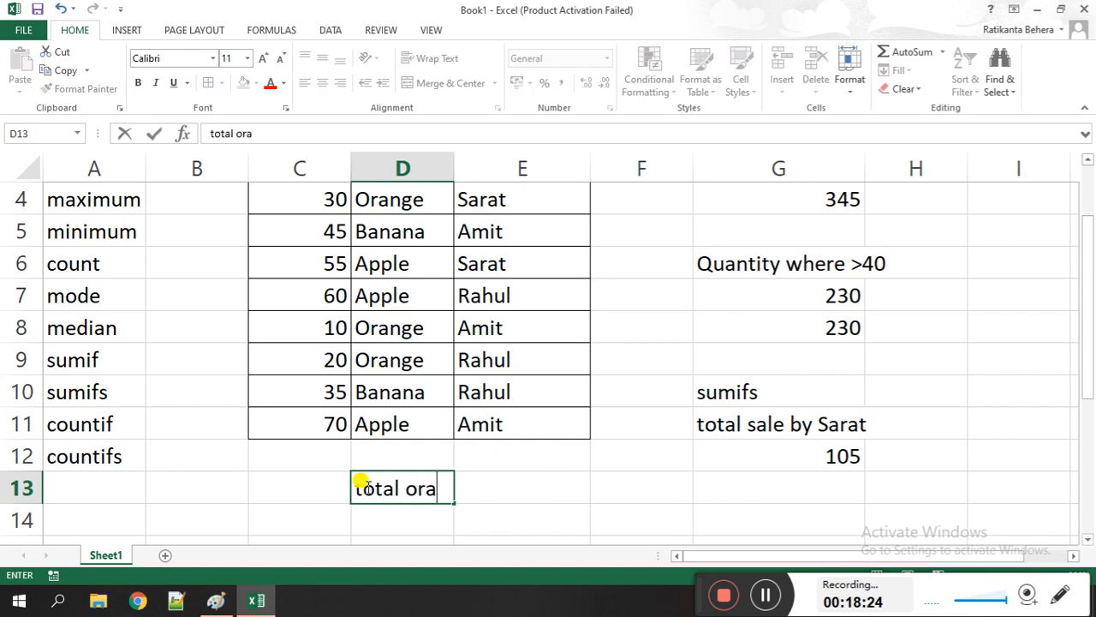
text(nge)
scroll(404, 471, down, 1)
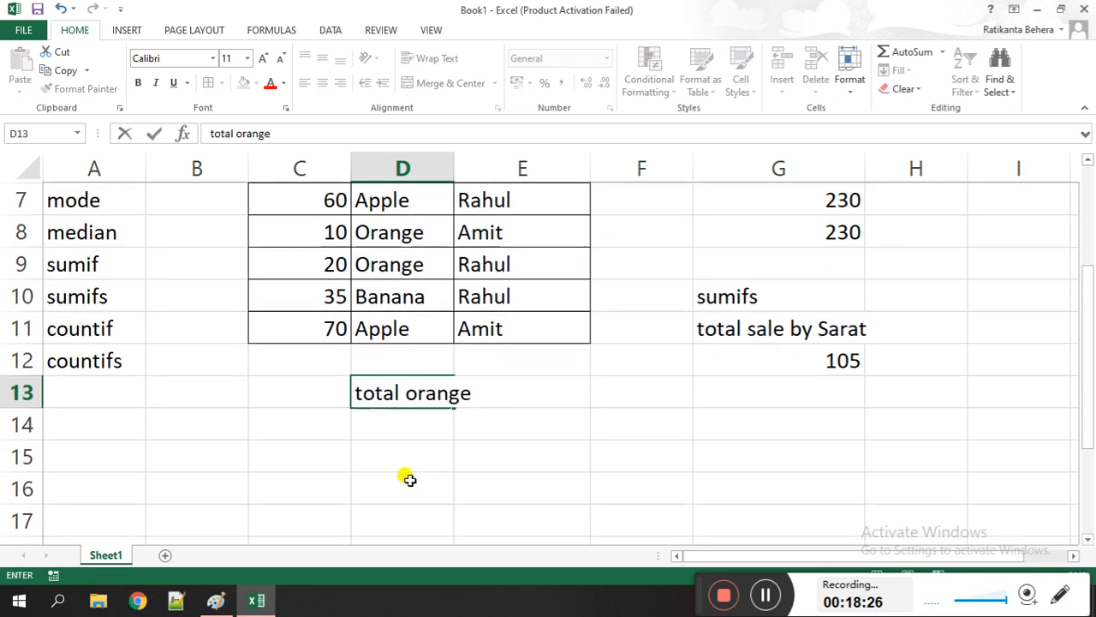
key(Return)
Enter a SUMIFS formula in cell D14 that totals C3:C11 where D3:D11 equals "Orange".
text(=)
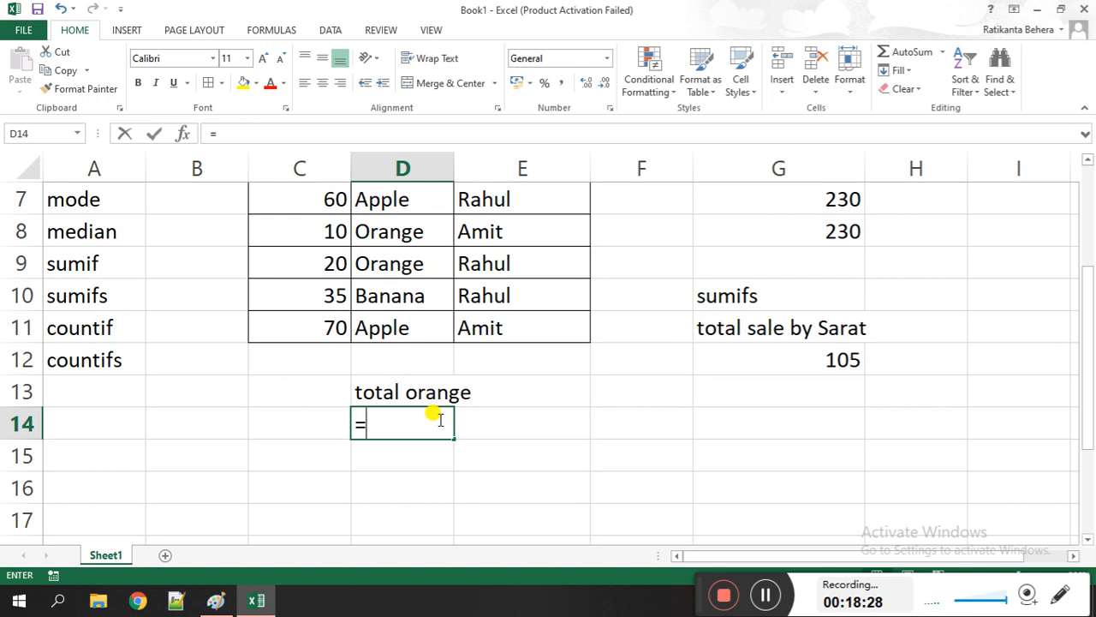
text(sumifs()
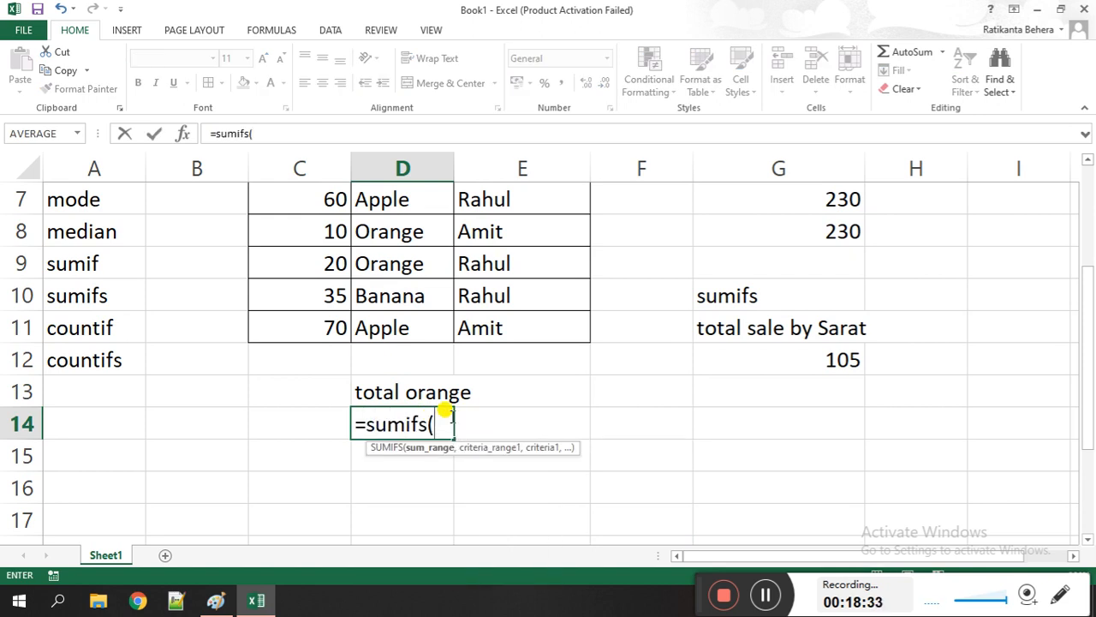
scroll(436, 418, up, 2)
click(317, 269)
drag(317, 268, 315, 519)
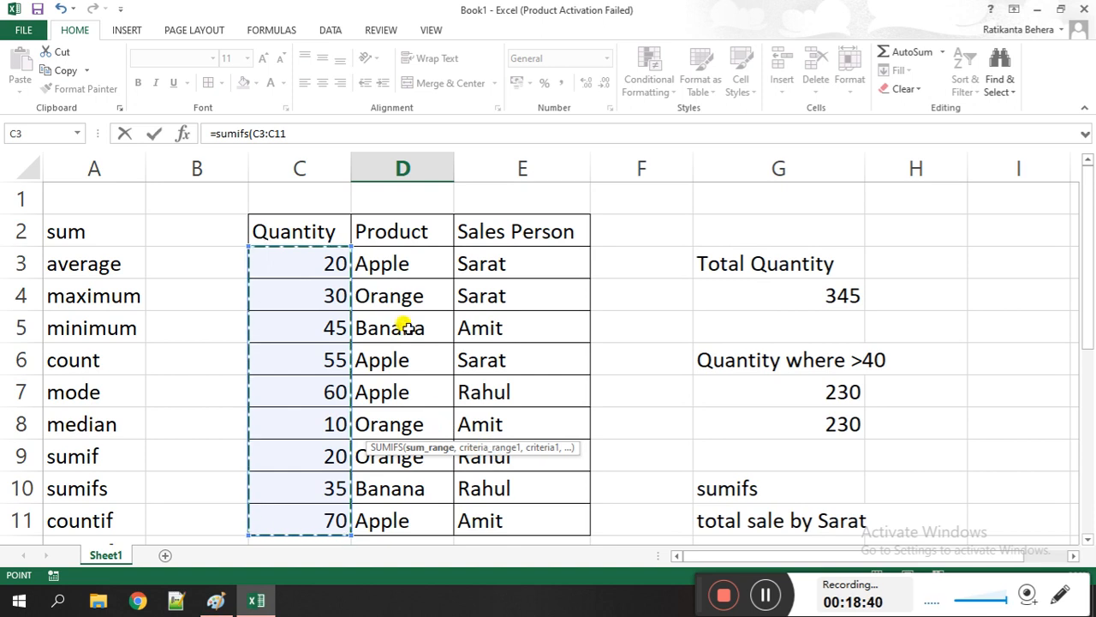
scroll(404, 326, down, 2)
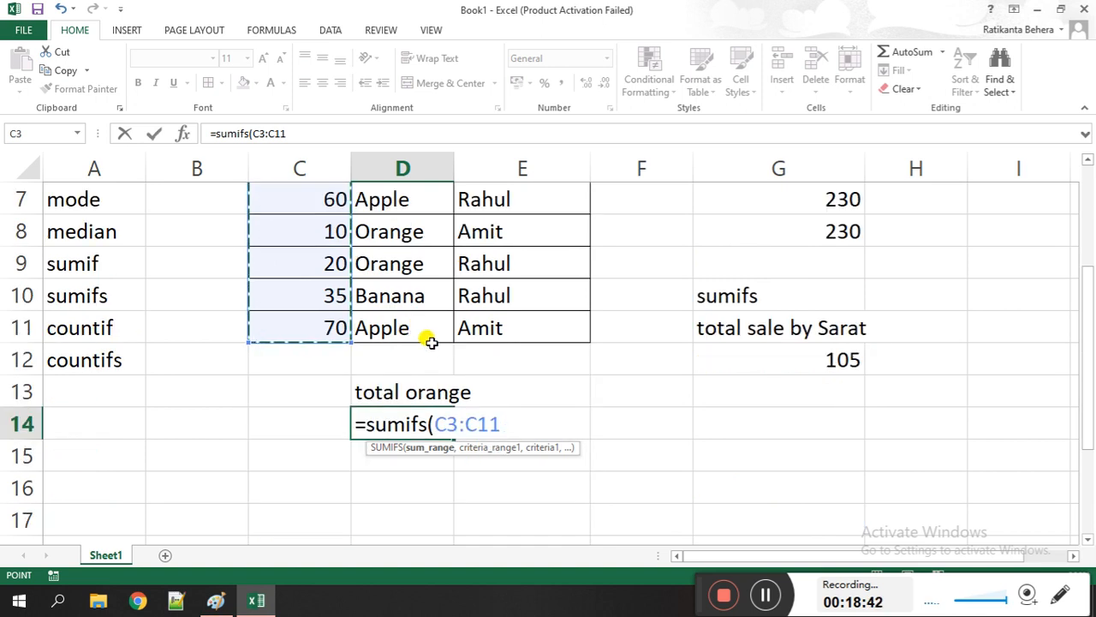
text(,)
scroll(431, 342, up, 2)
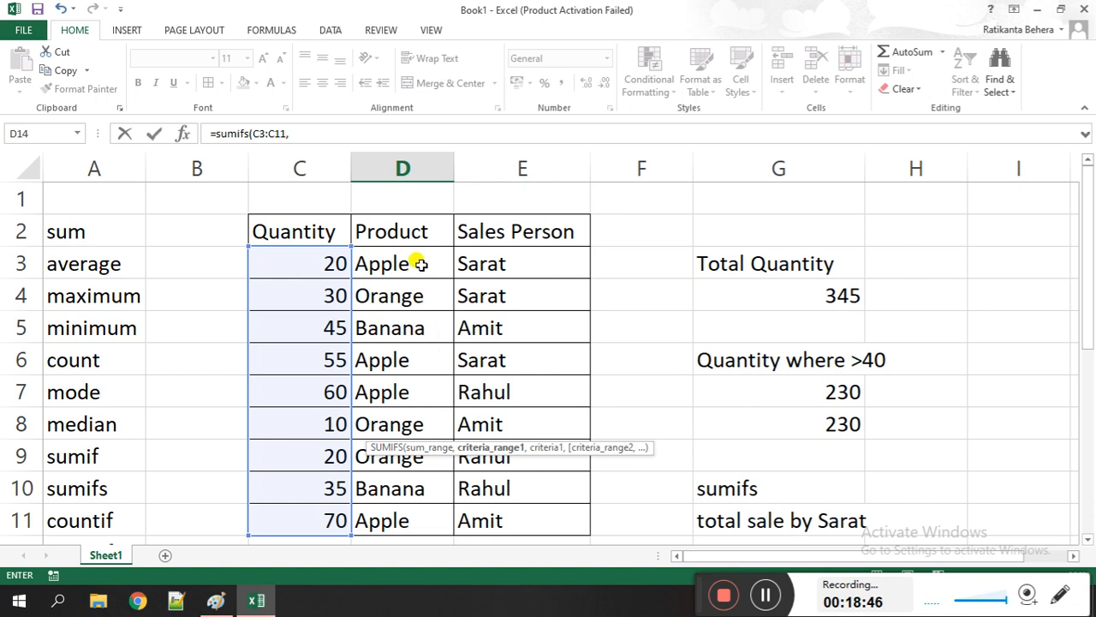
drag(422, 264, 416, 505)
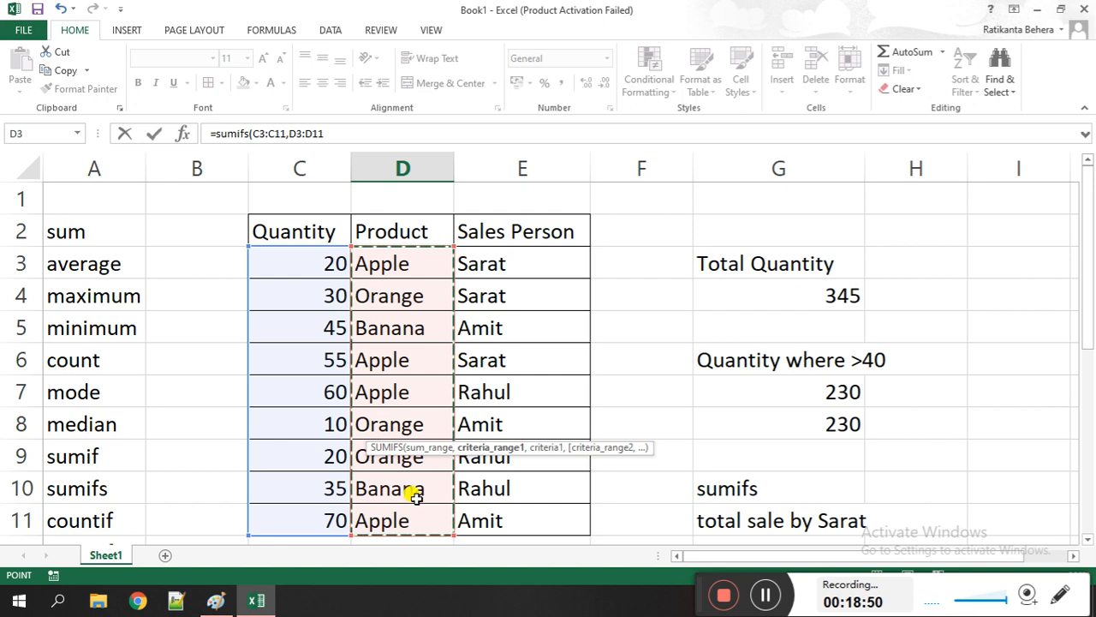
scroll(416, 505, down, 1)
text(,)
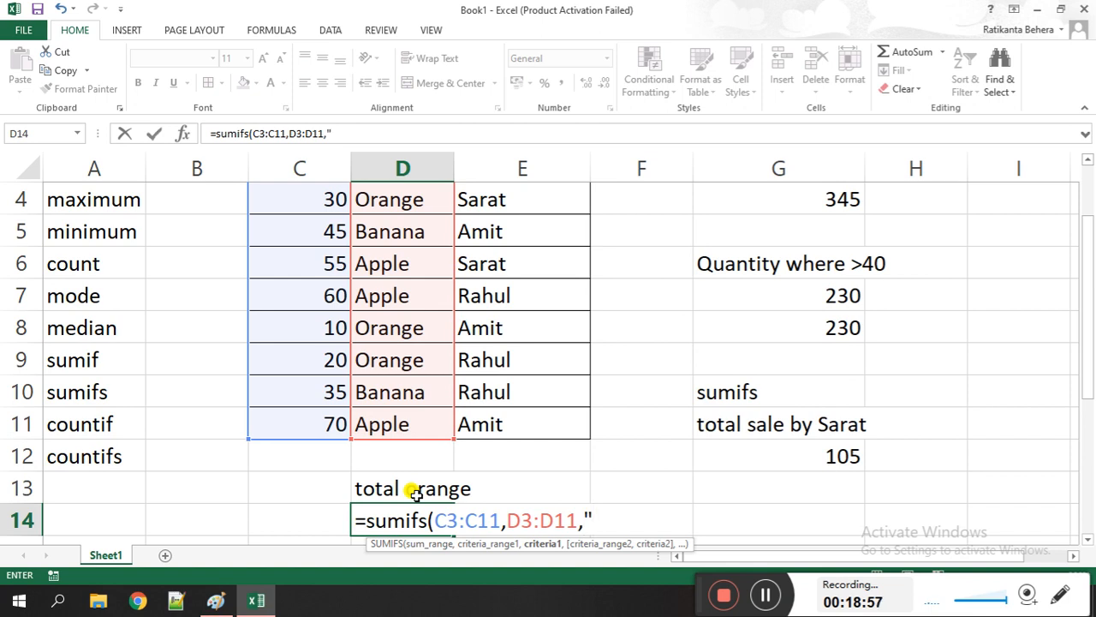
text("Orange)
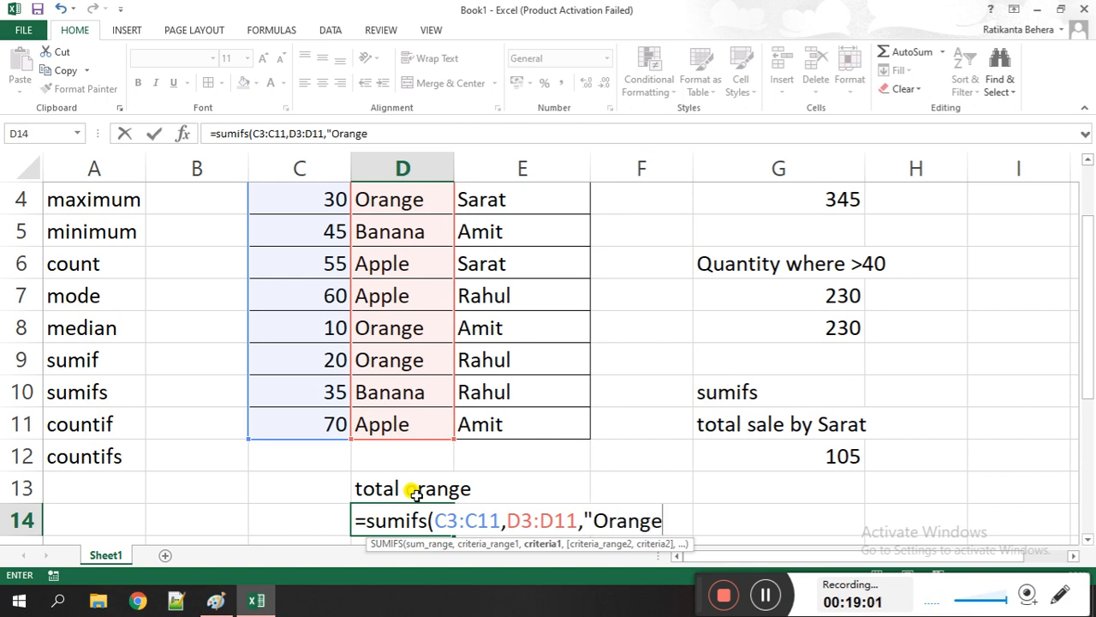
text("))
key(Return)
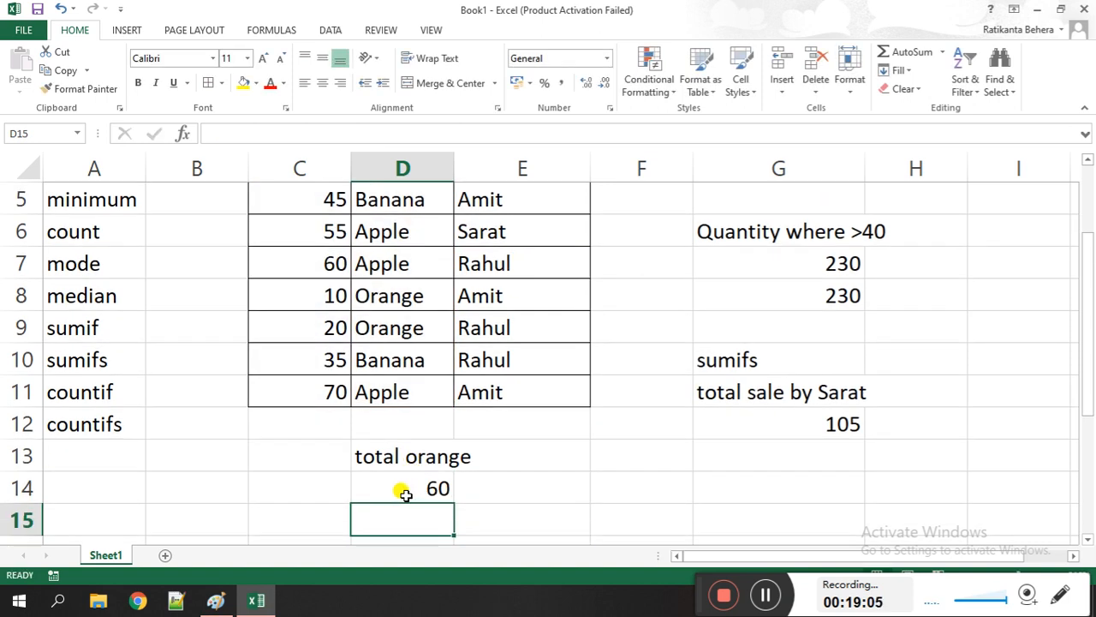
click(419, 487)
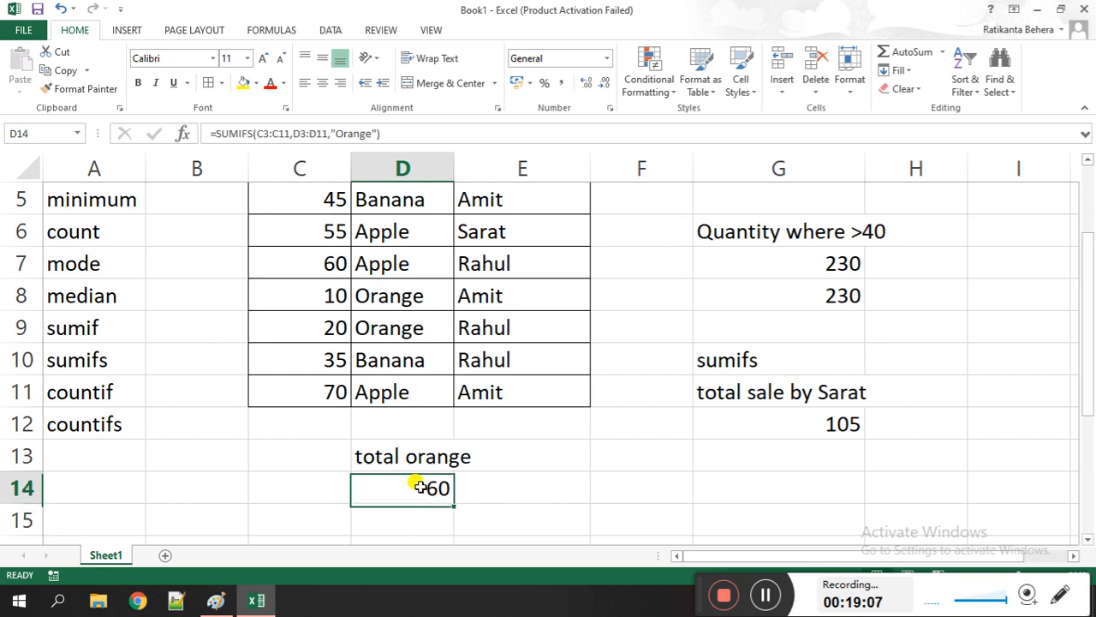